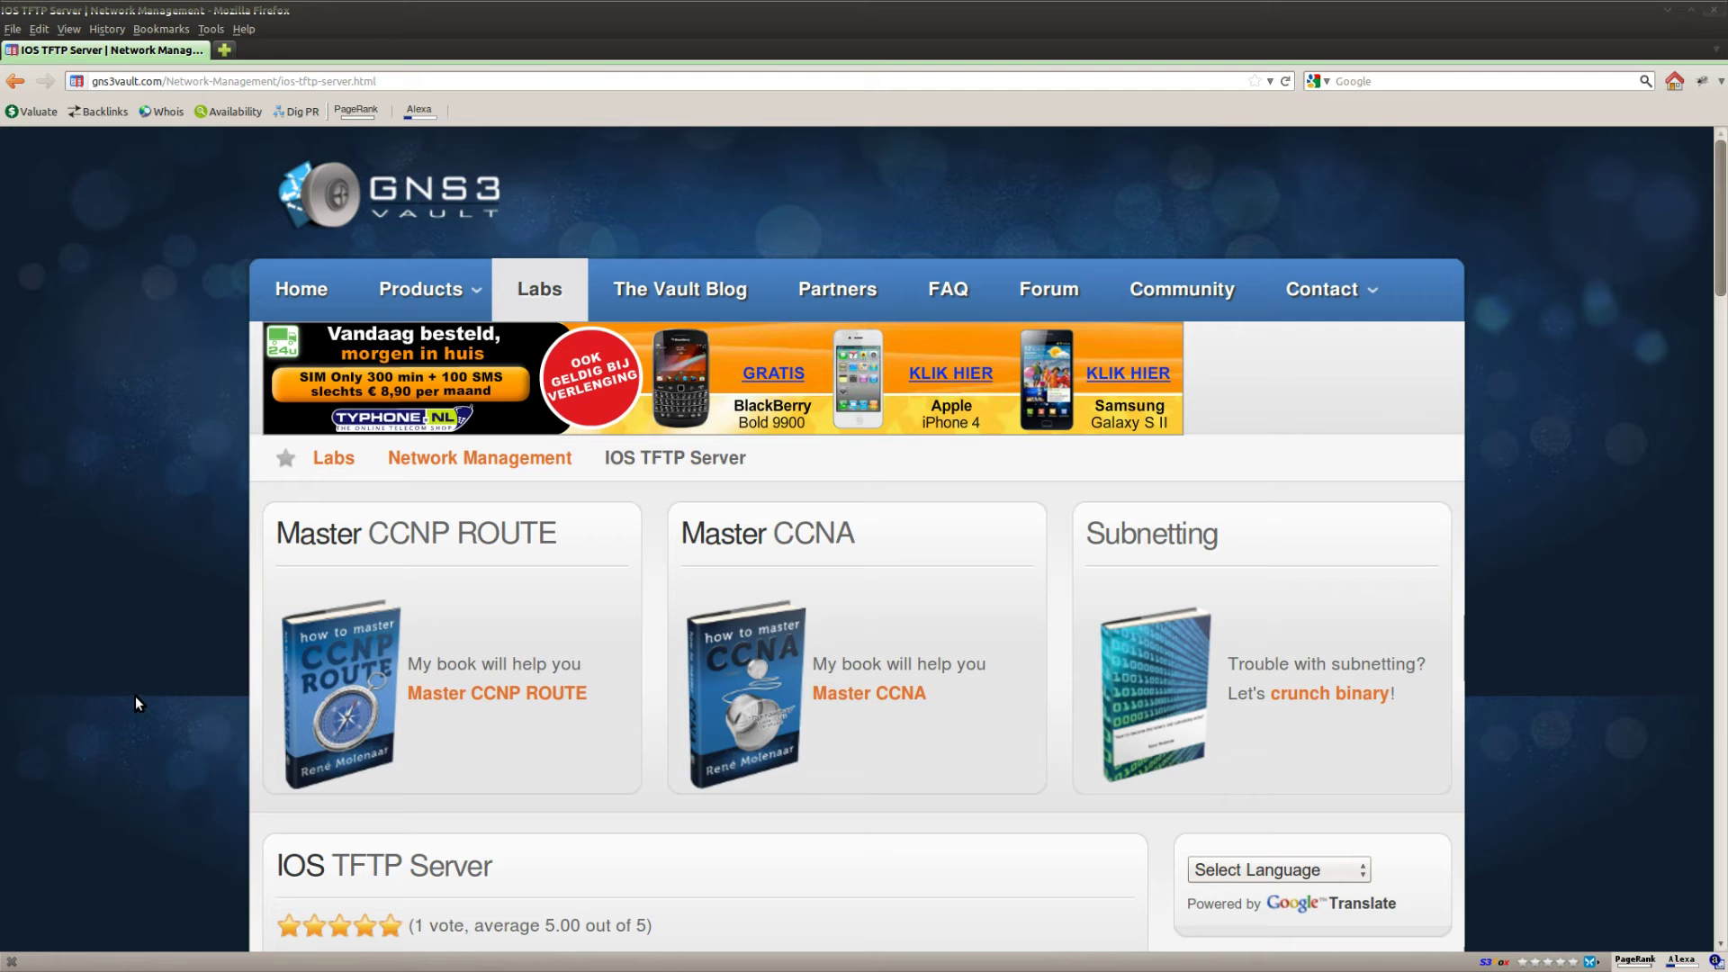
Step: Read the lab goals on configuring a TFTP server and testing it from router Client
scroll(146, 684, "down", 5)
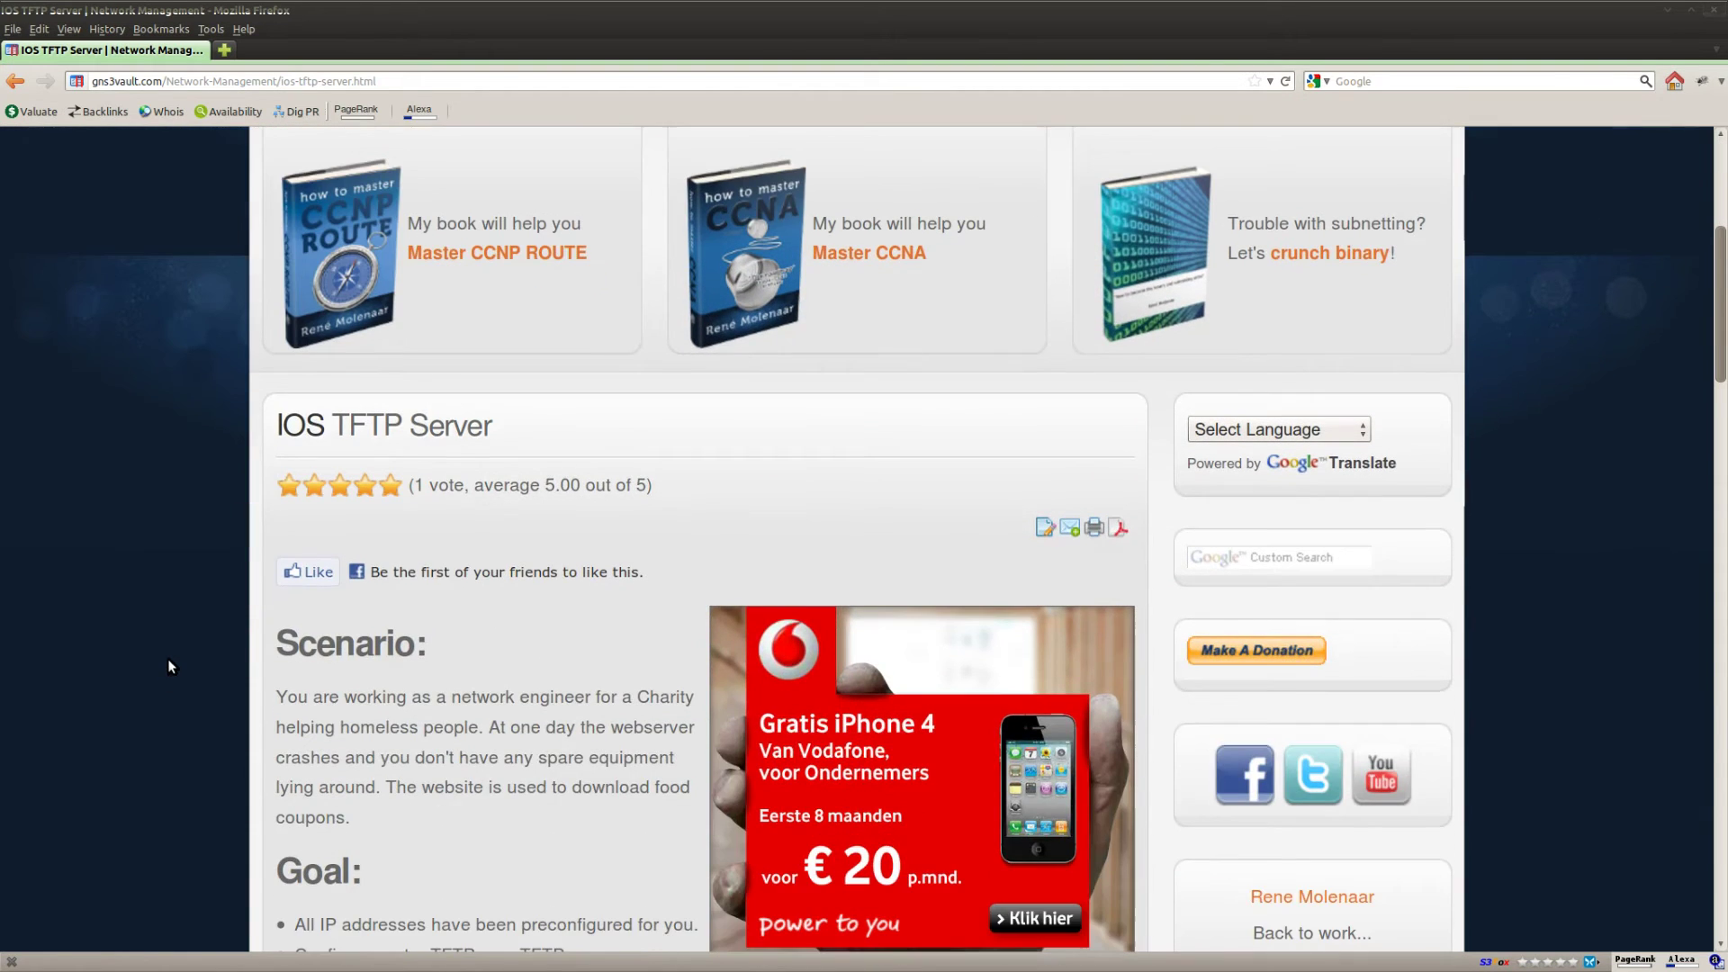
scroll(167, 663, "up", 3)
left_click_drag(509, 646, 272, 646)
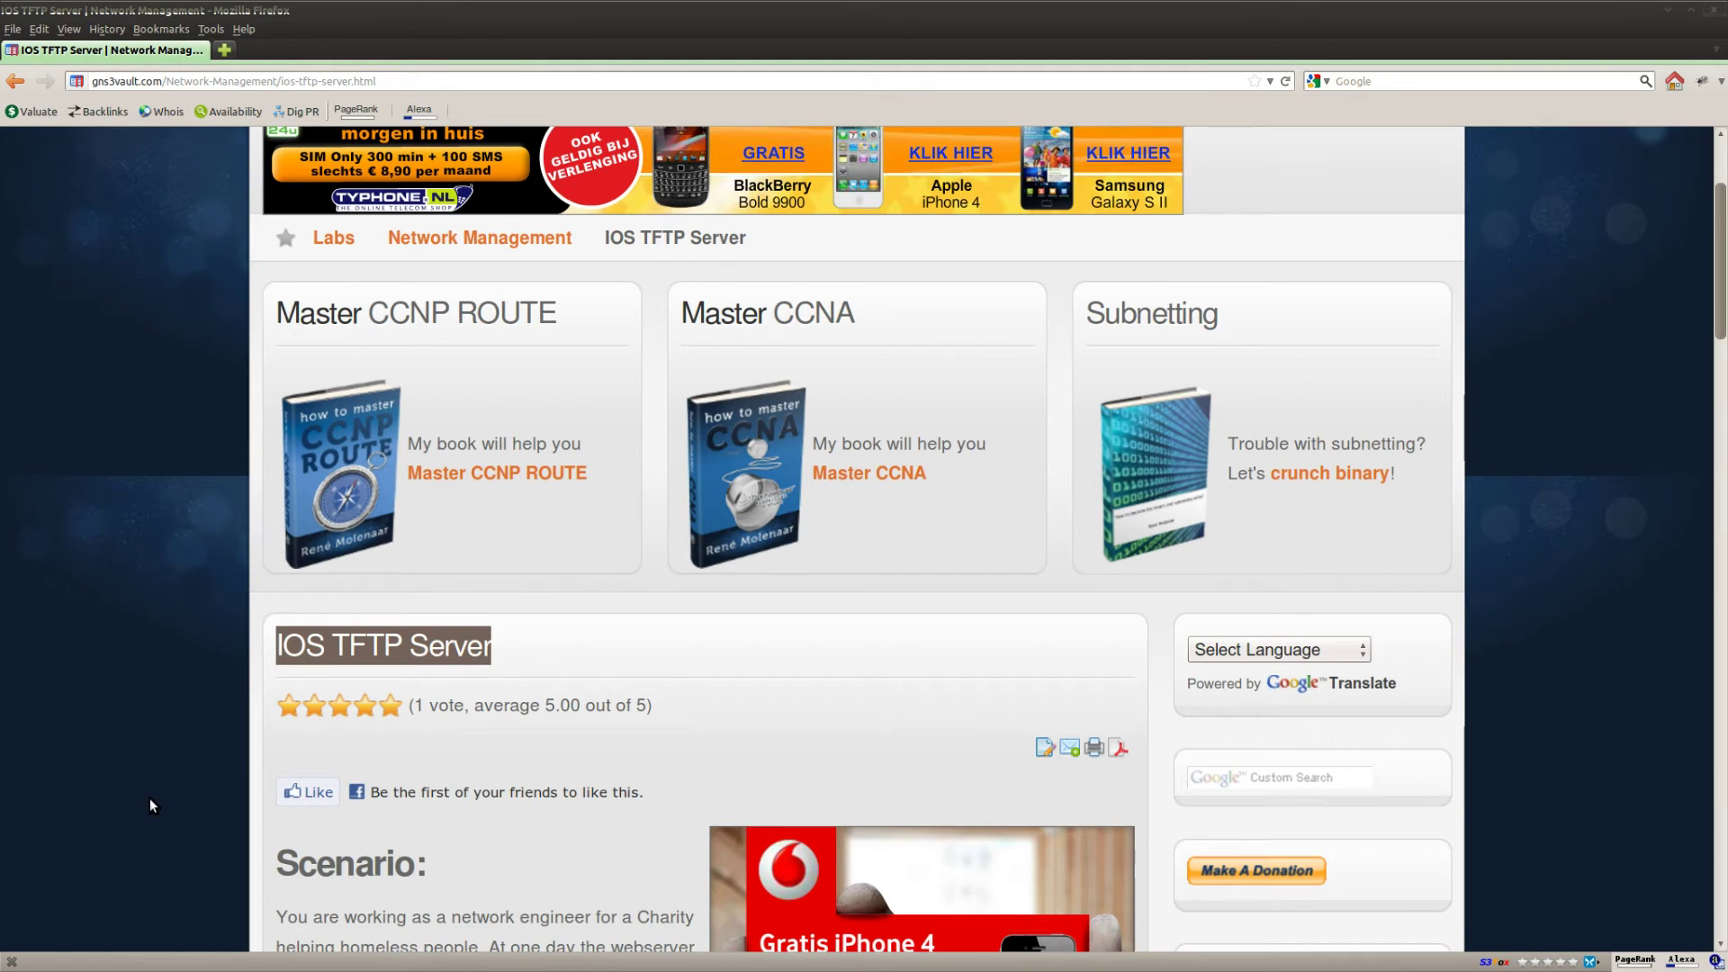
scroll(151, 786, "down", 5)
left_click(178, 750)
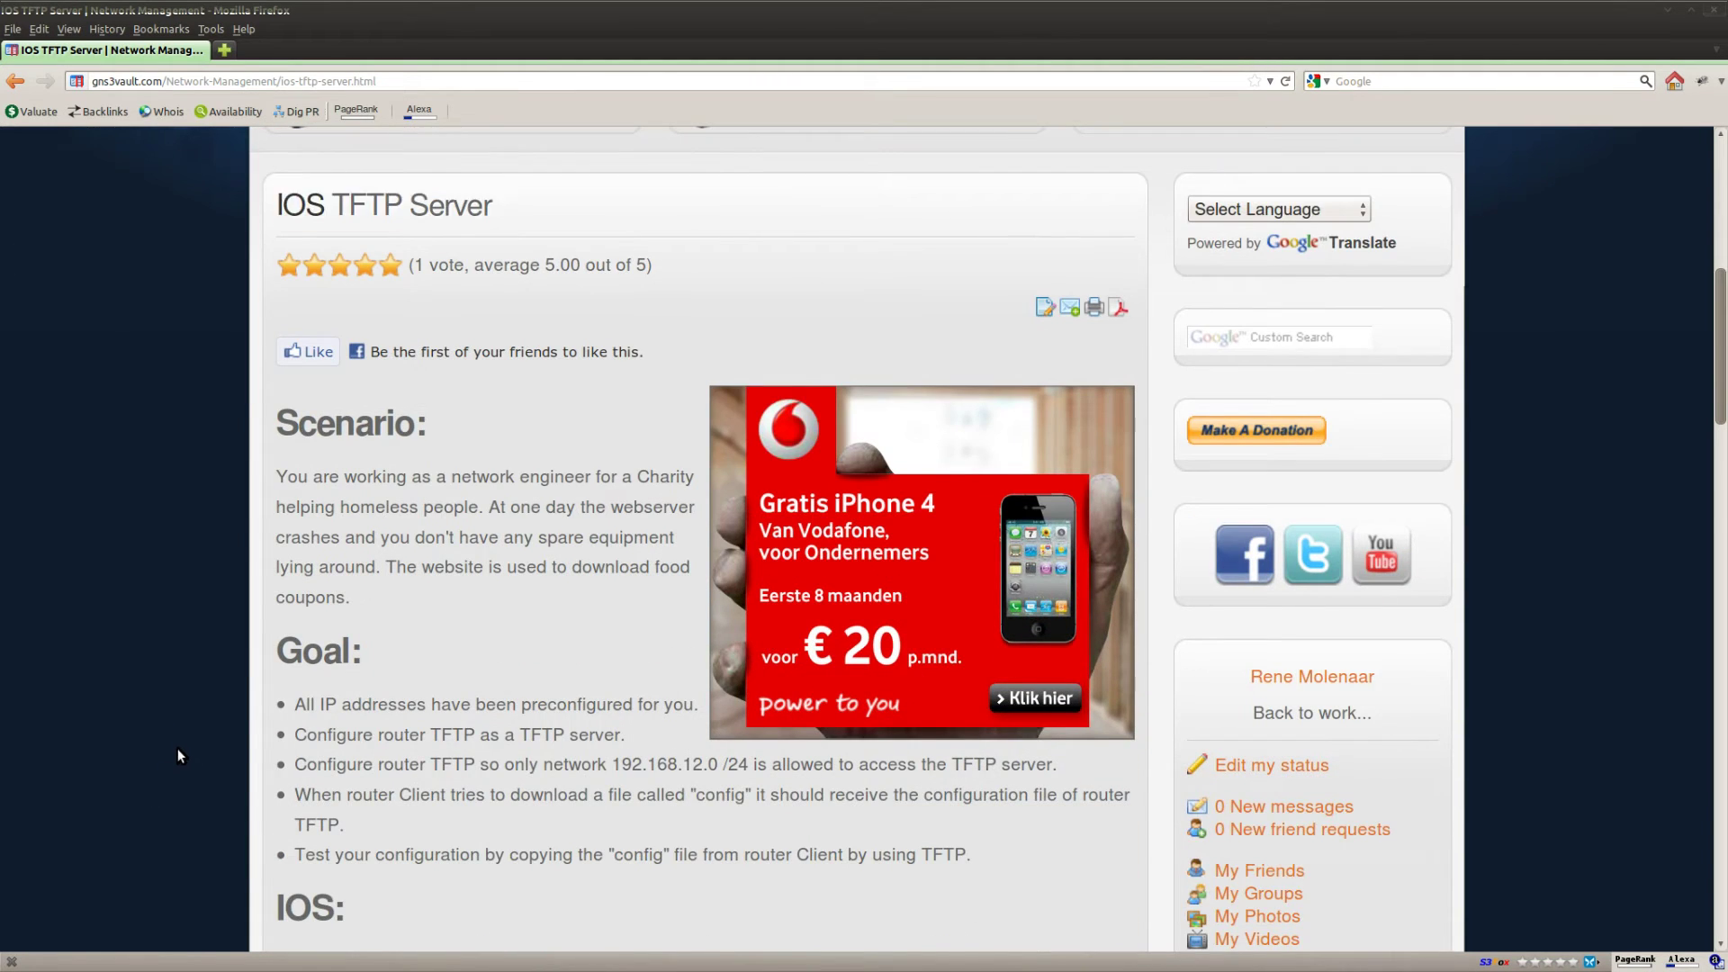
scroll(176, 748, "down", 4)
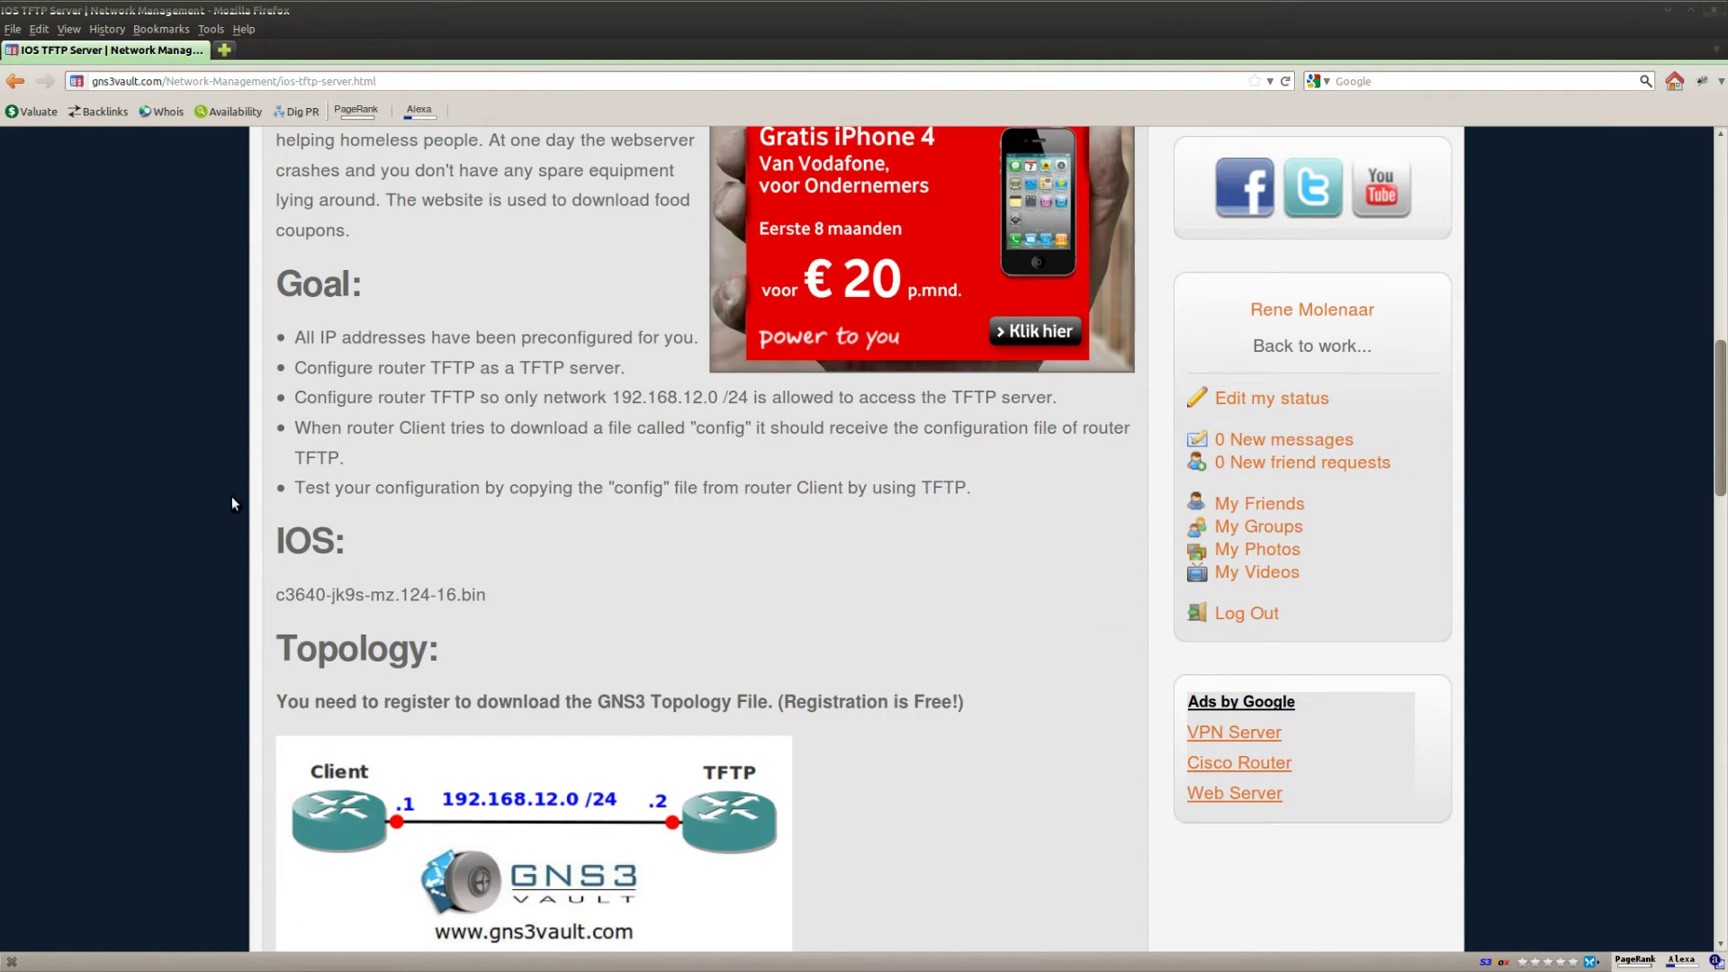
left_click_drag(645, 373, 298, 369)
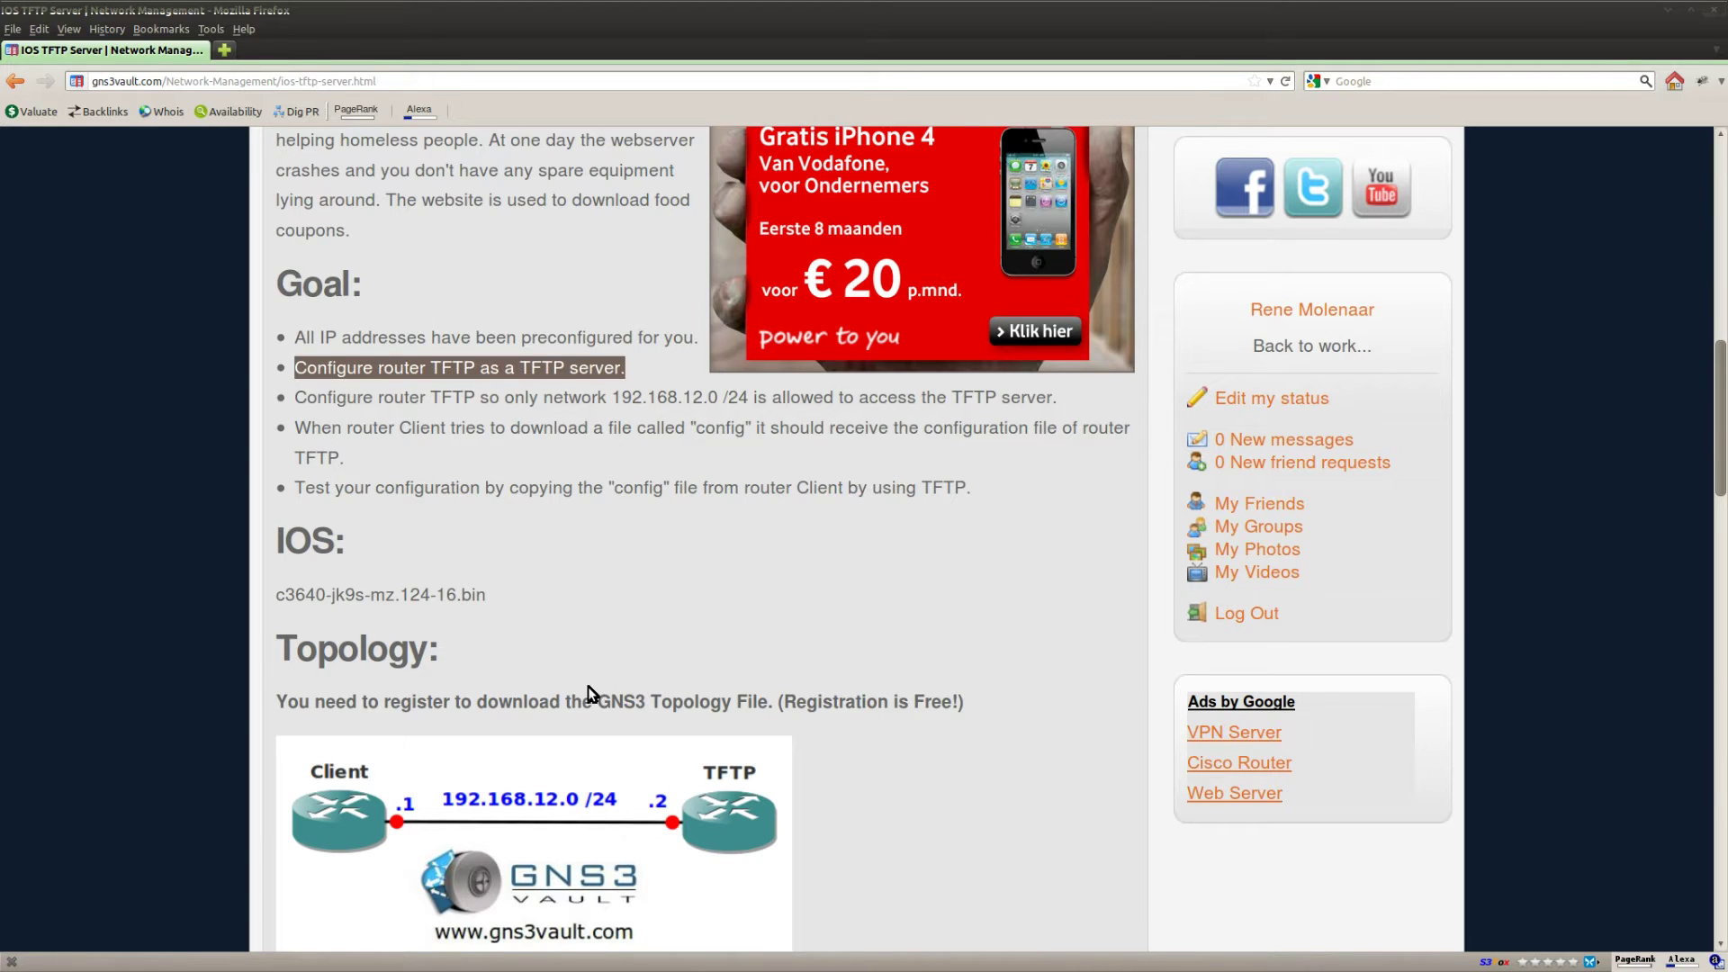
left_click_drag(294, 487, 724, 511)
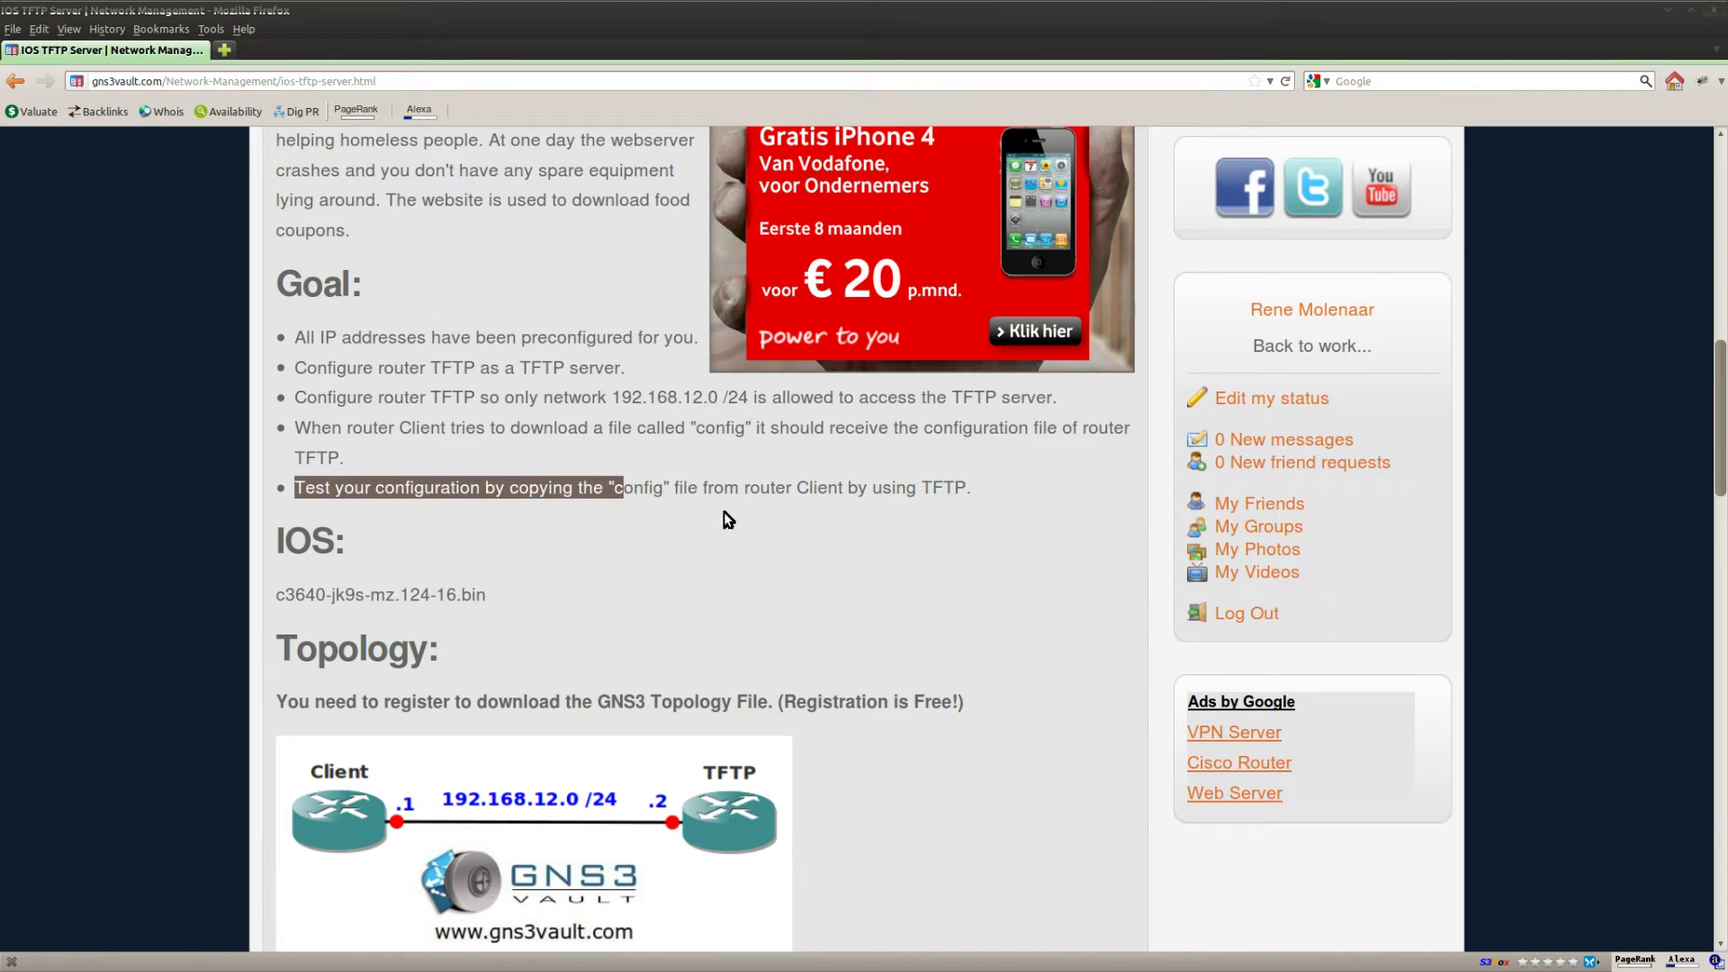
left_click(723, 514)
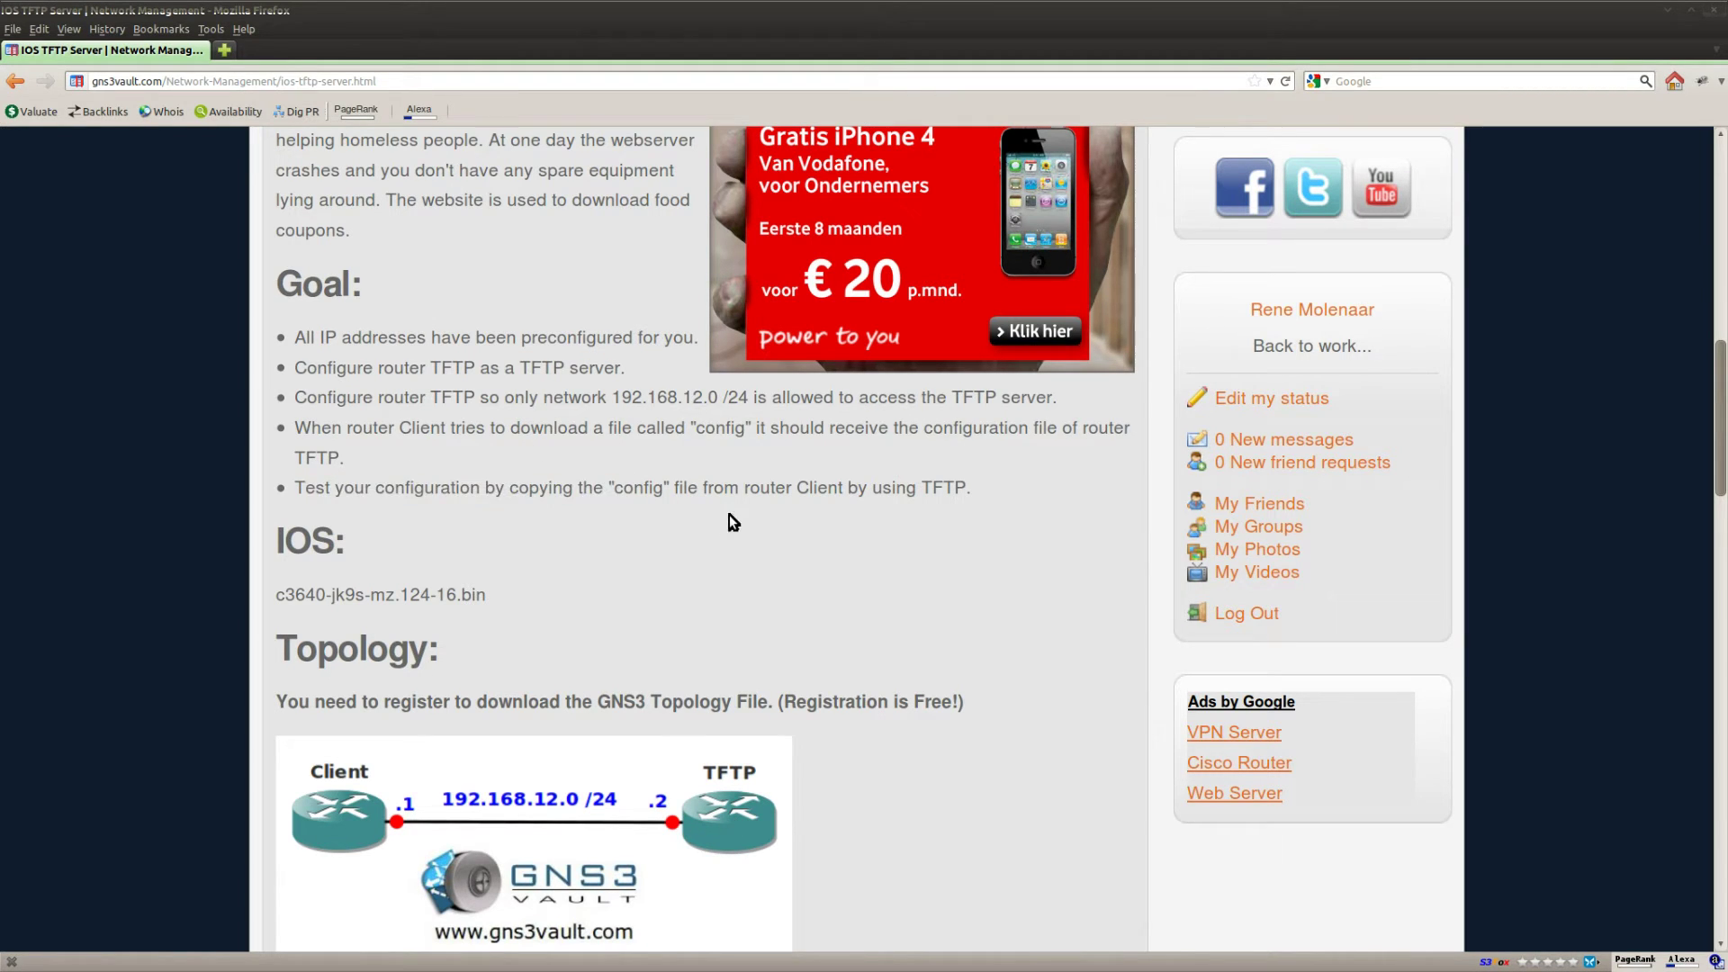
Step: Note the lab details: allowed network 192.168.12.0 /24, router Client, and file name config
left_click_drag(748, 397, 611, 399)
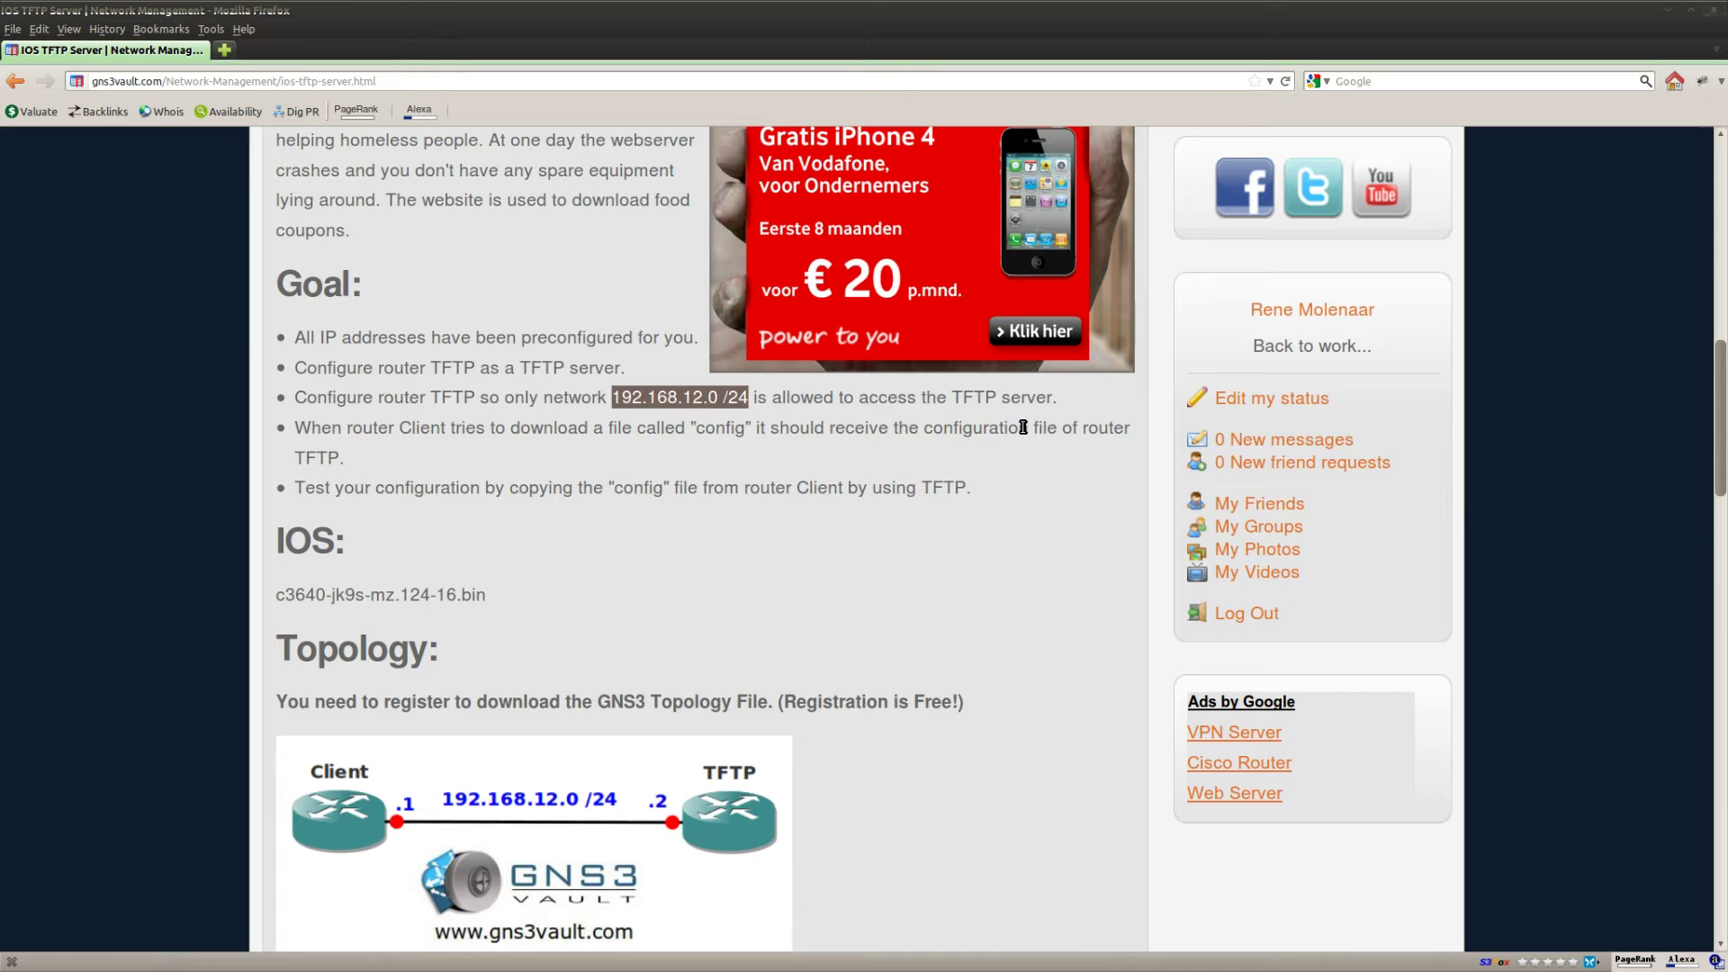
left_click_drag(954, 398, 1066, 405)
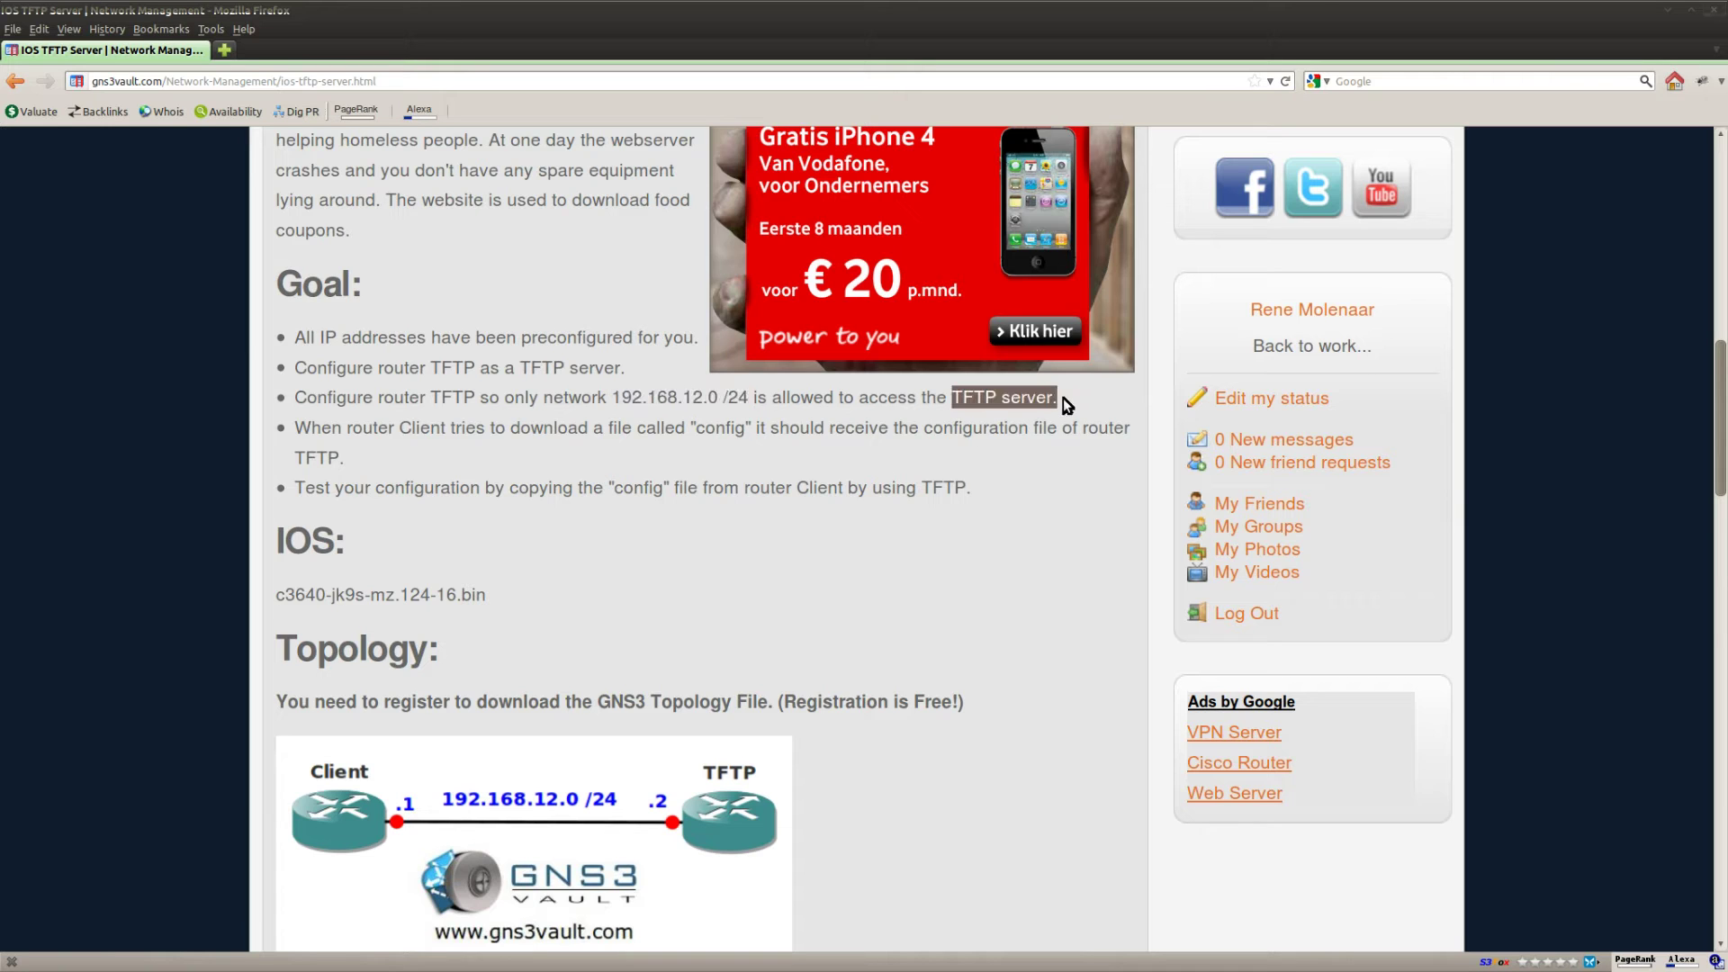
left_click(1009, 539)
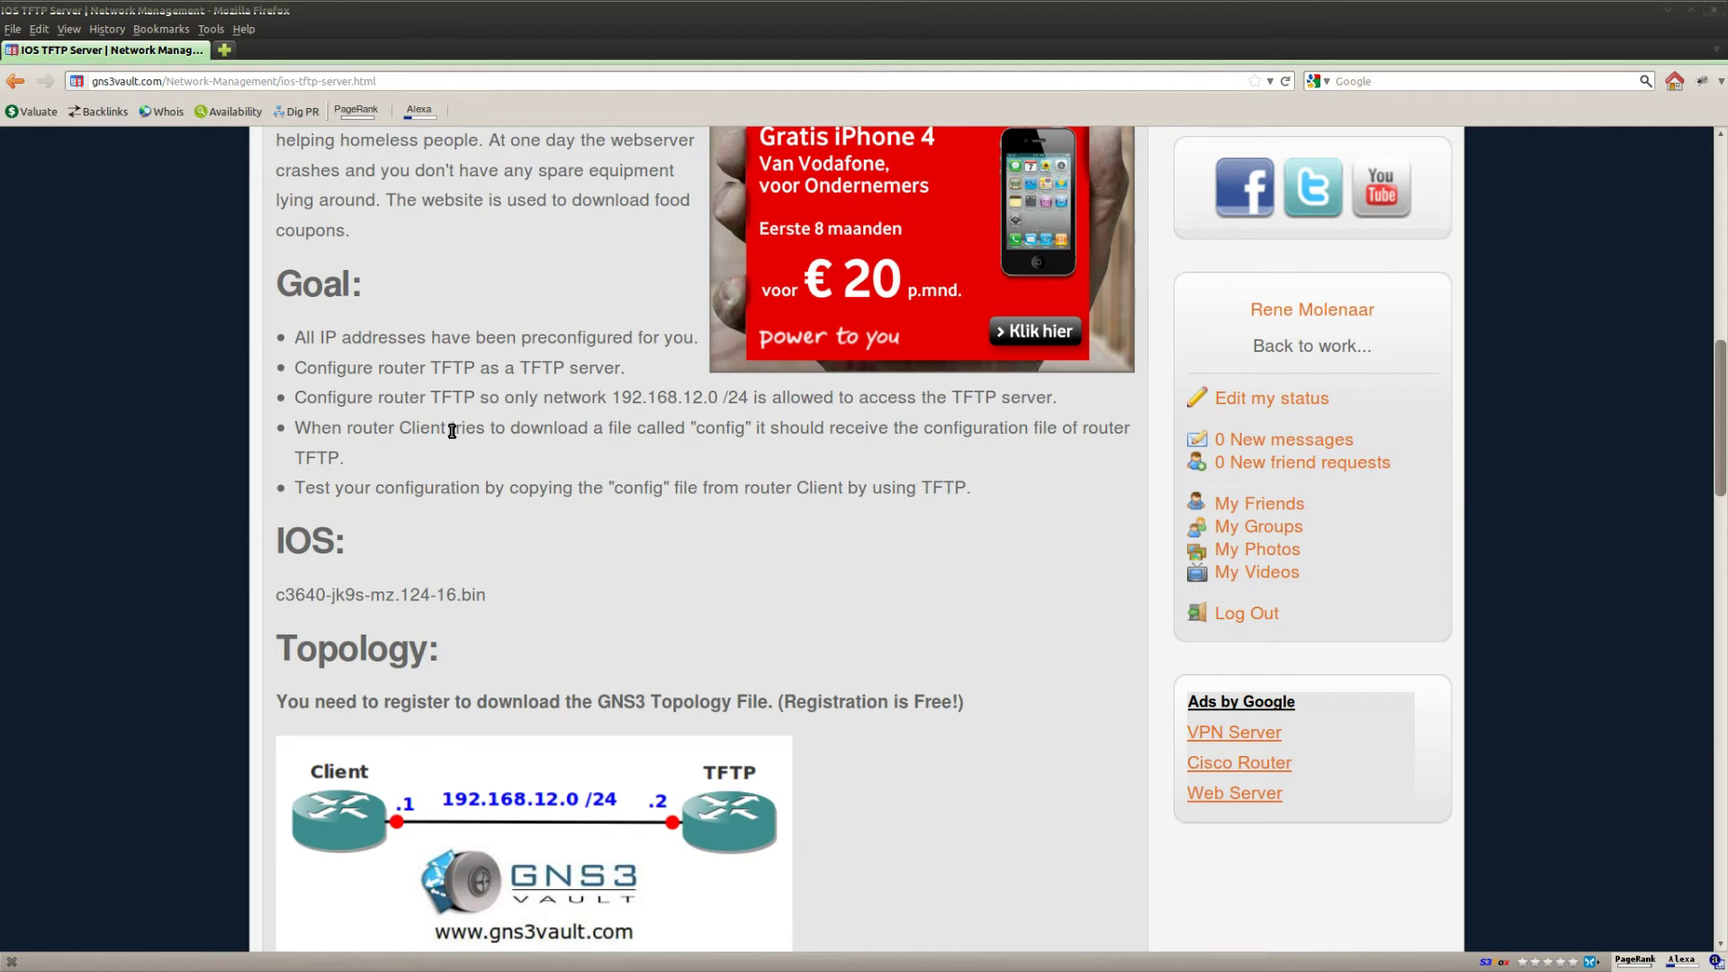
double_click(404, 428)
left_click(727, 441)
left_click_drag(695, 428, 746, 432)
left_click_drag(924, 429, 1134, 429)
left_click(1027, 462)
Step: On router TFTP, copy running-config to flash: in privileged mode, confirming the erase prompts
key("alt+Tab")
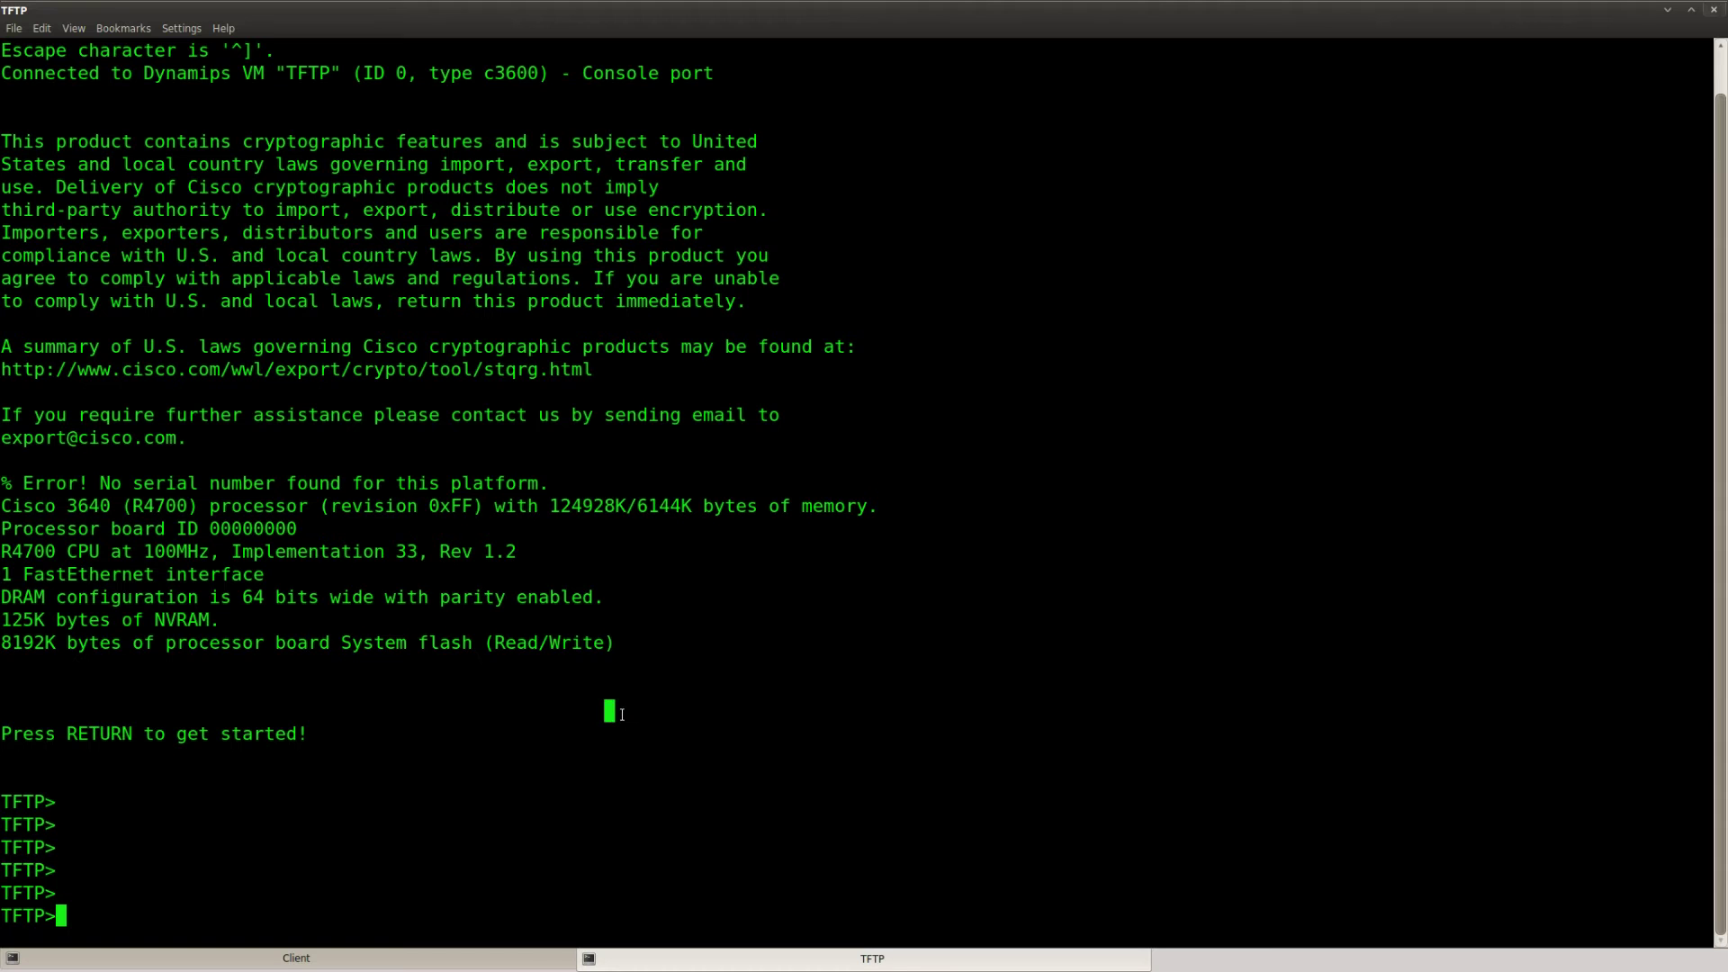
key("Return")
type("ena")
key("Return")
key("Return")
type("copy")
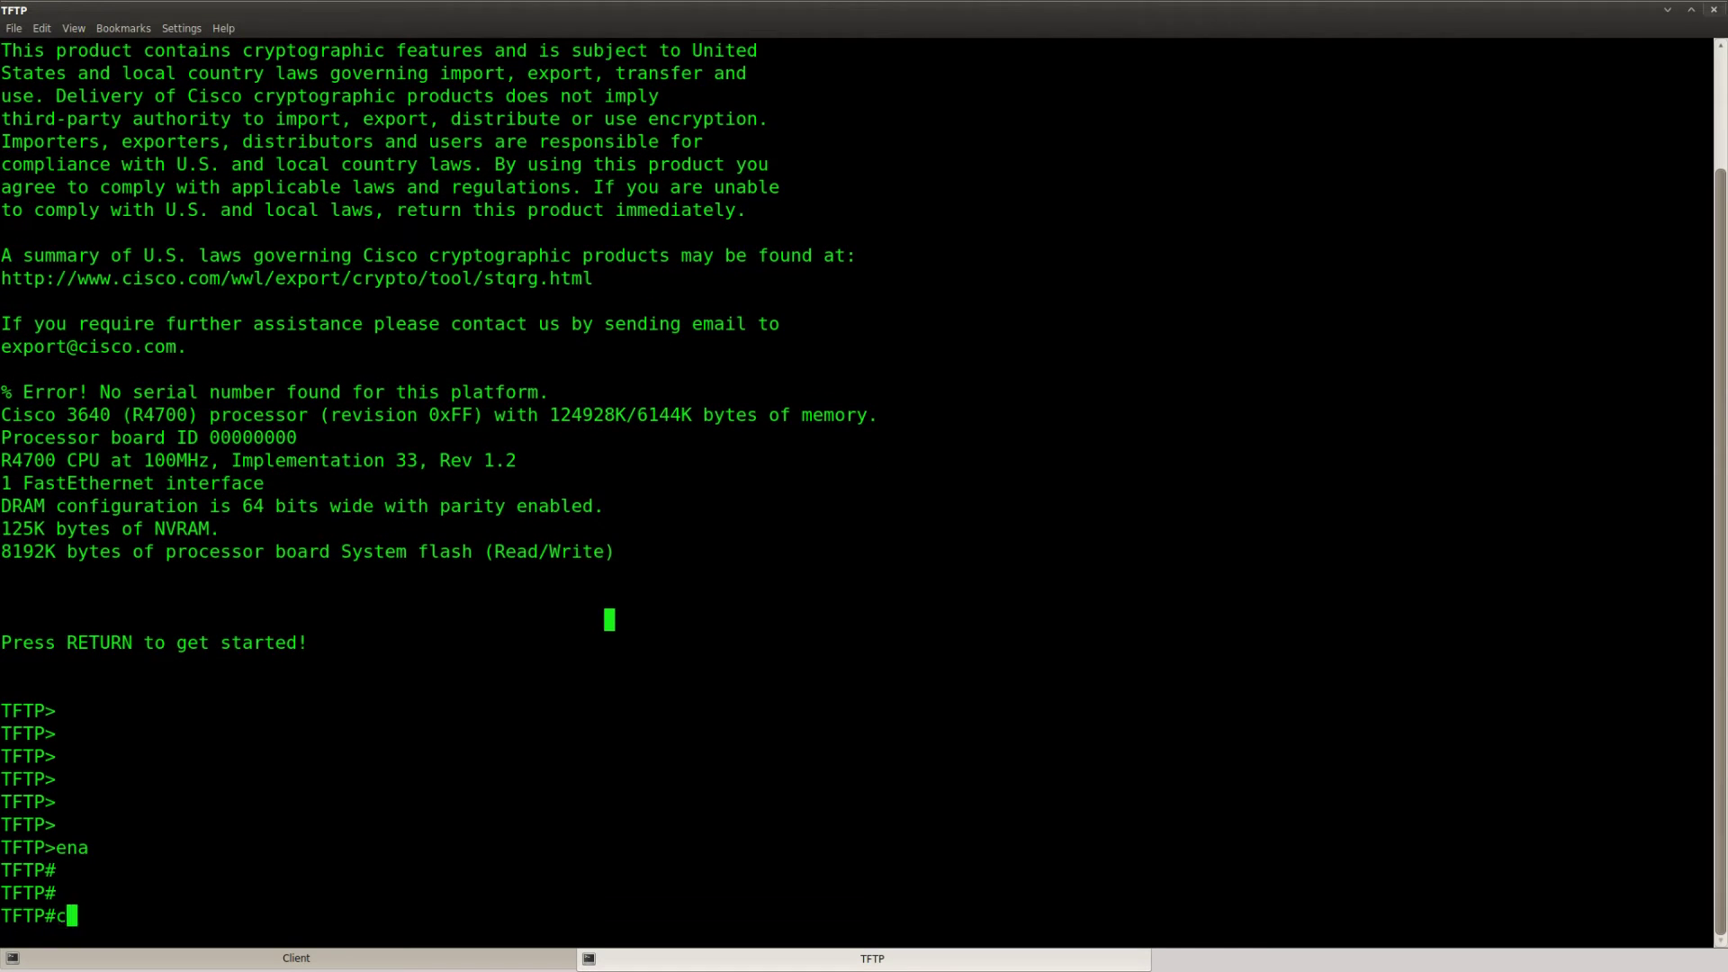
key("Tab")
type("run")
key("Tab")
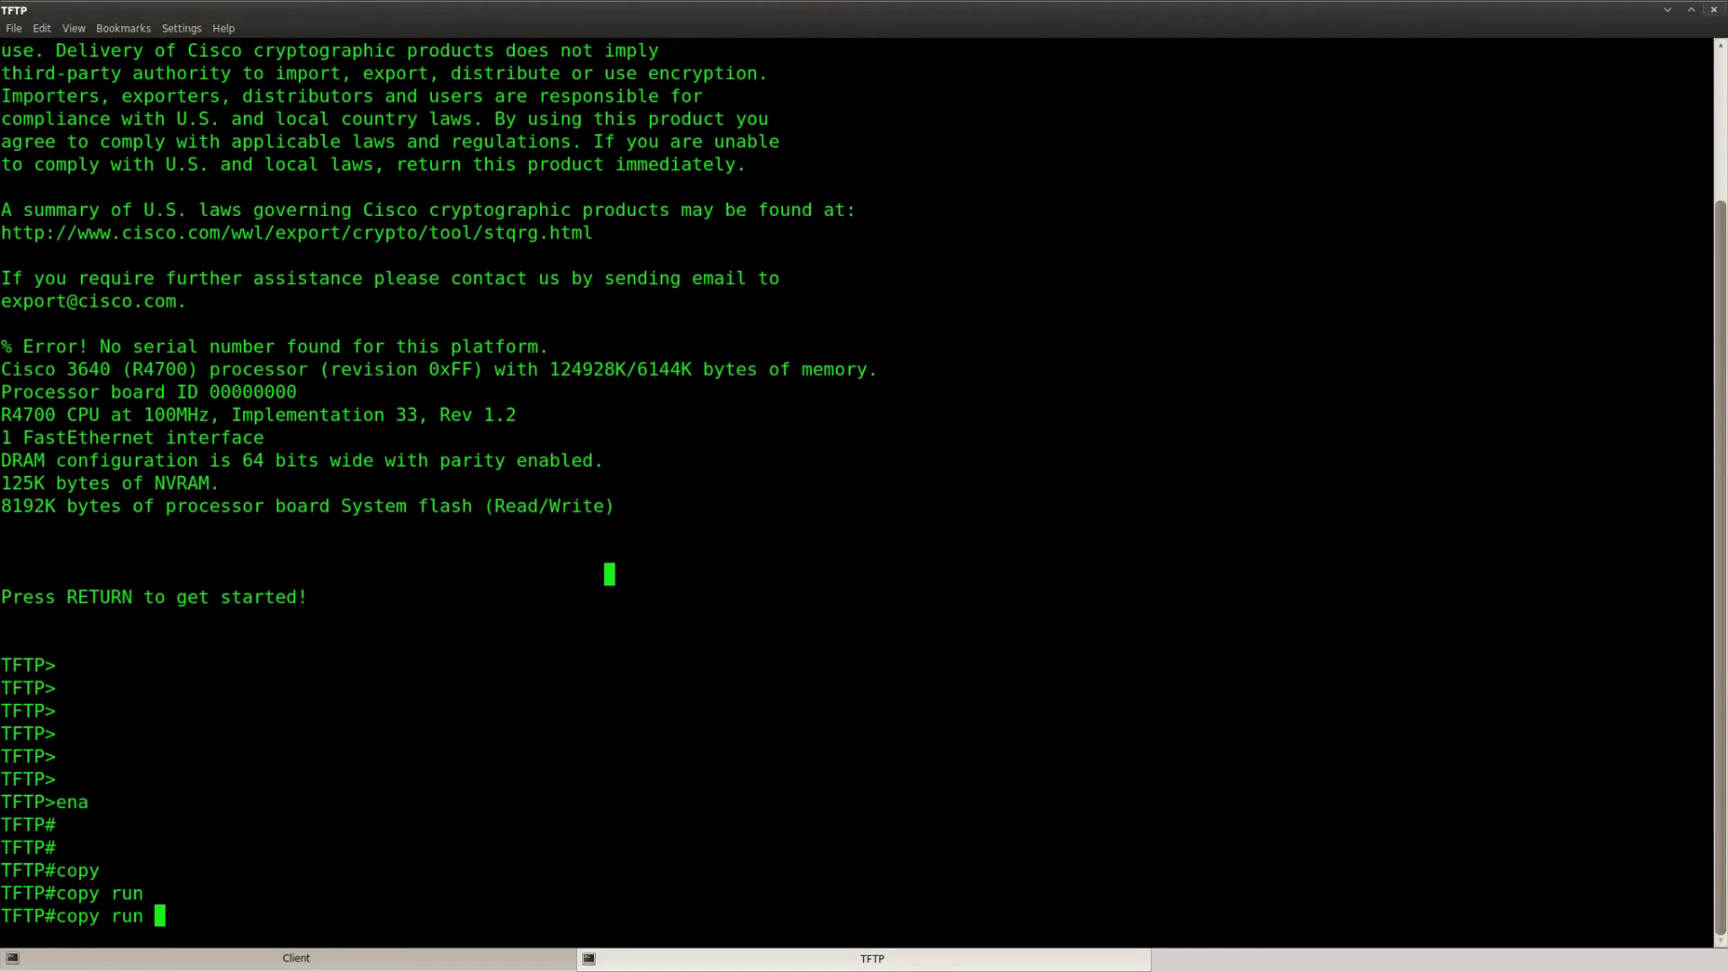
key("Tab")
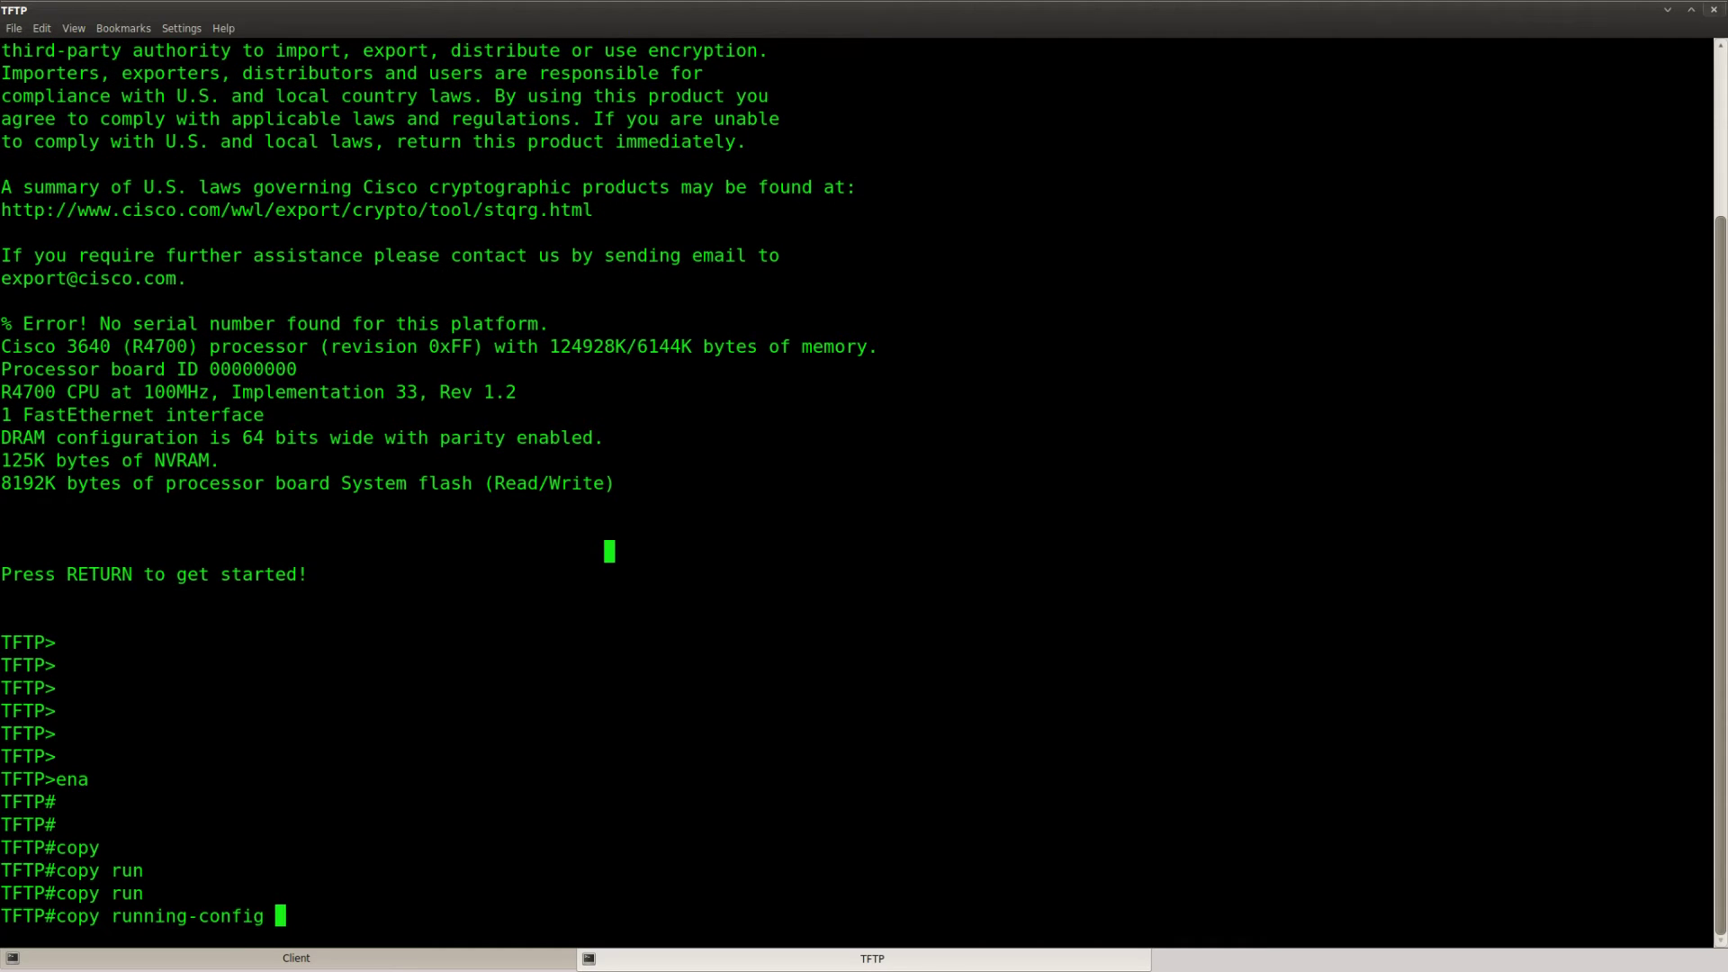
type("flash")
key("Tab")
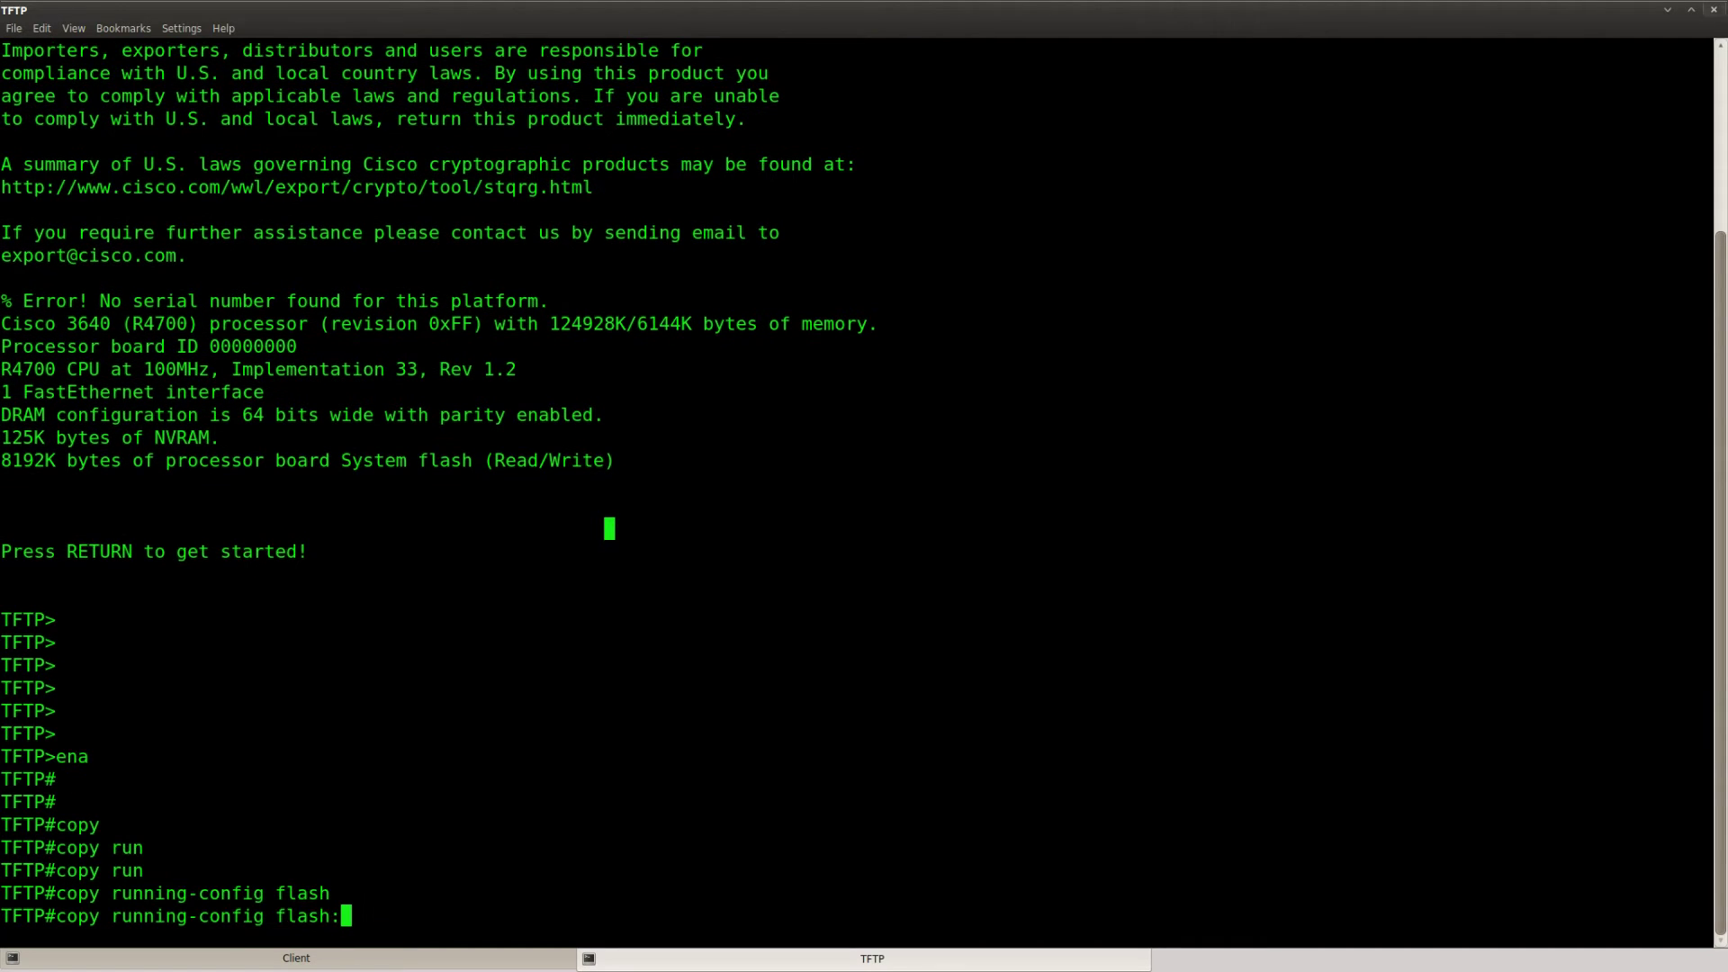
key("Return")
key("Return")
key("Return")
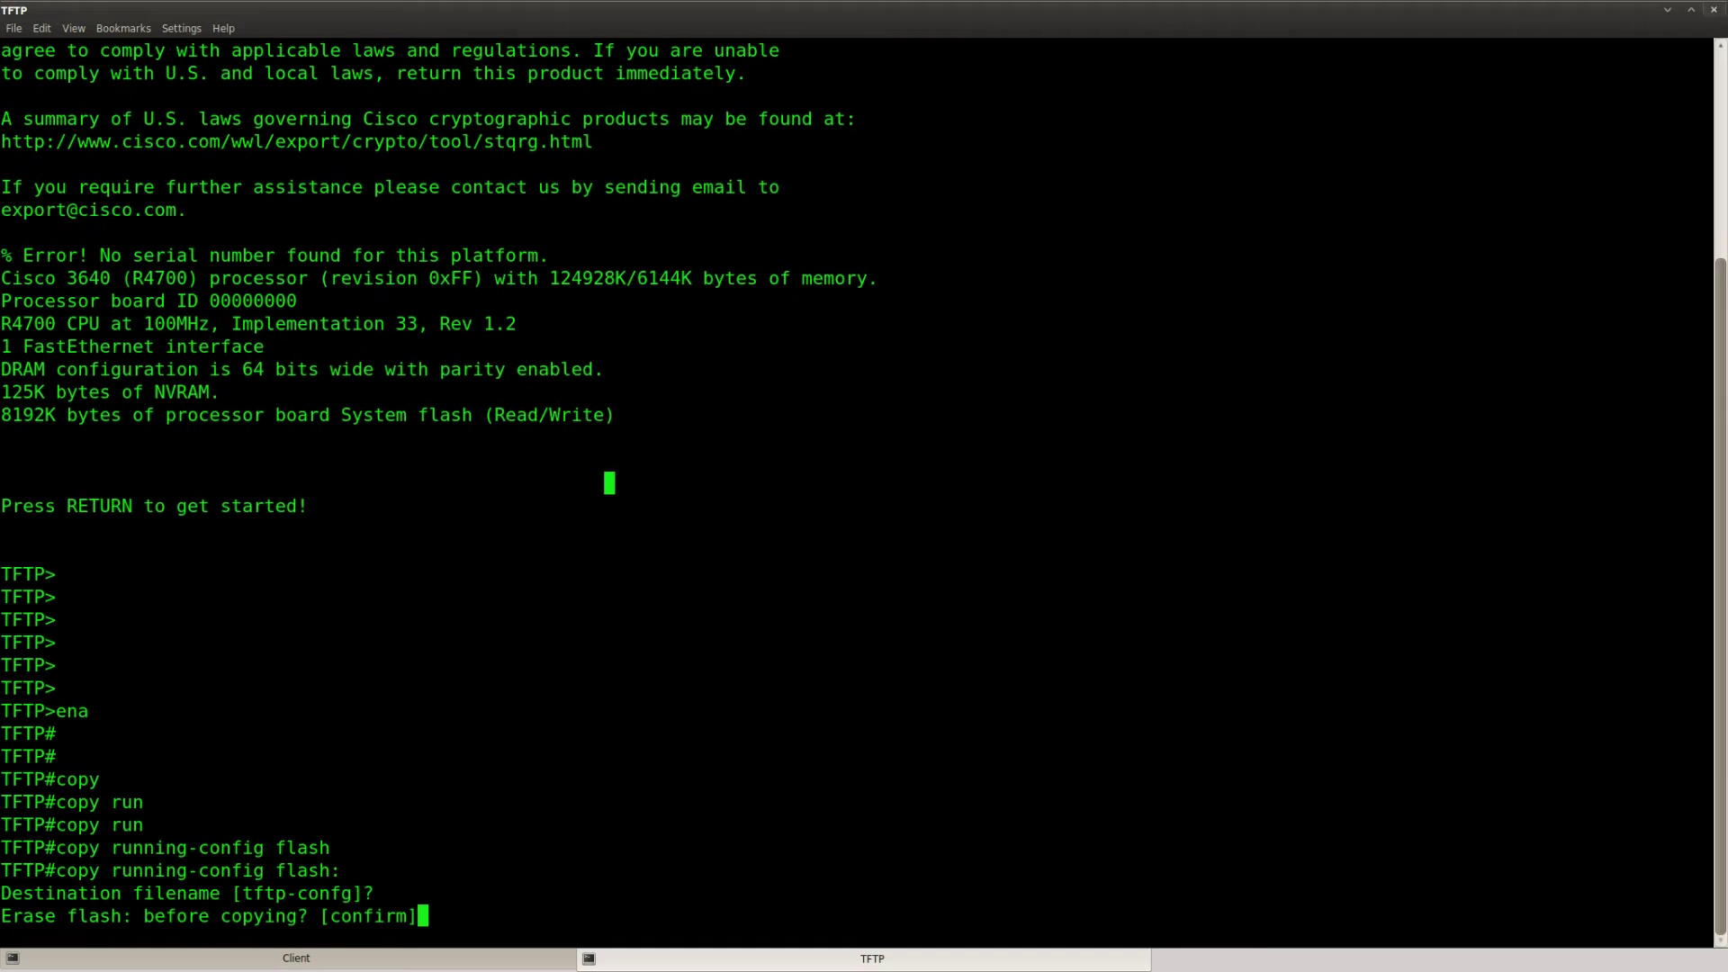
key("Return")
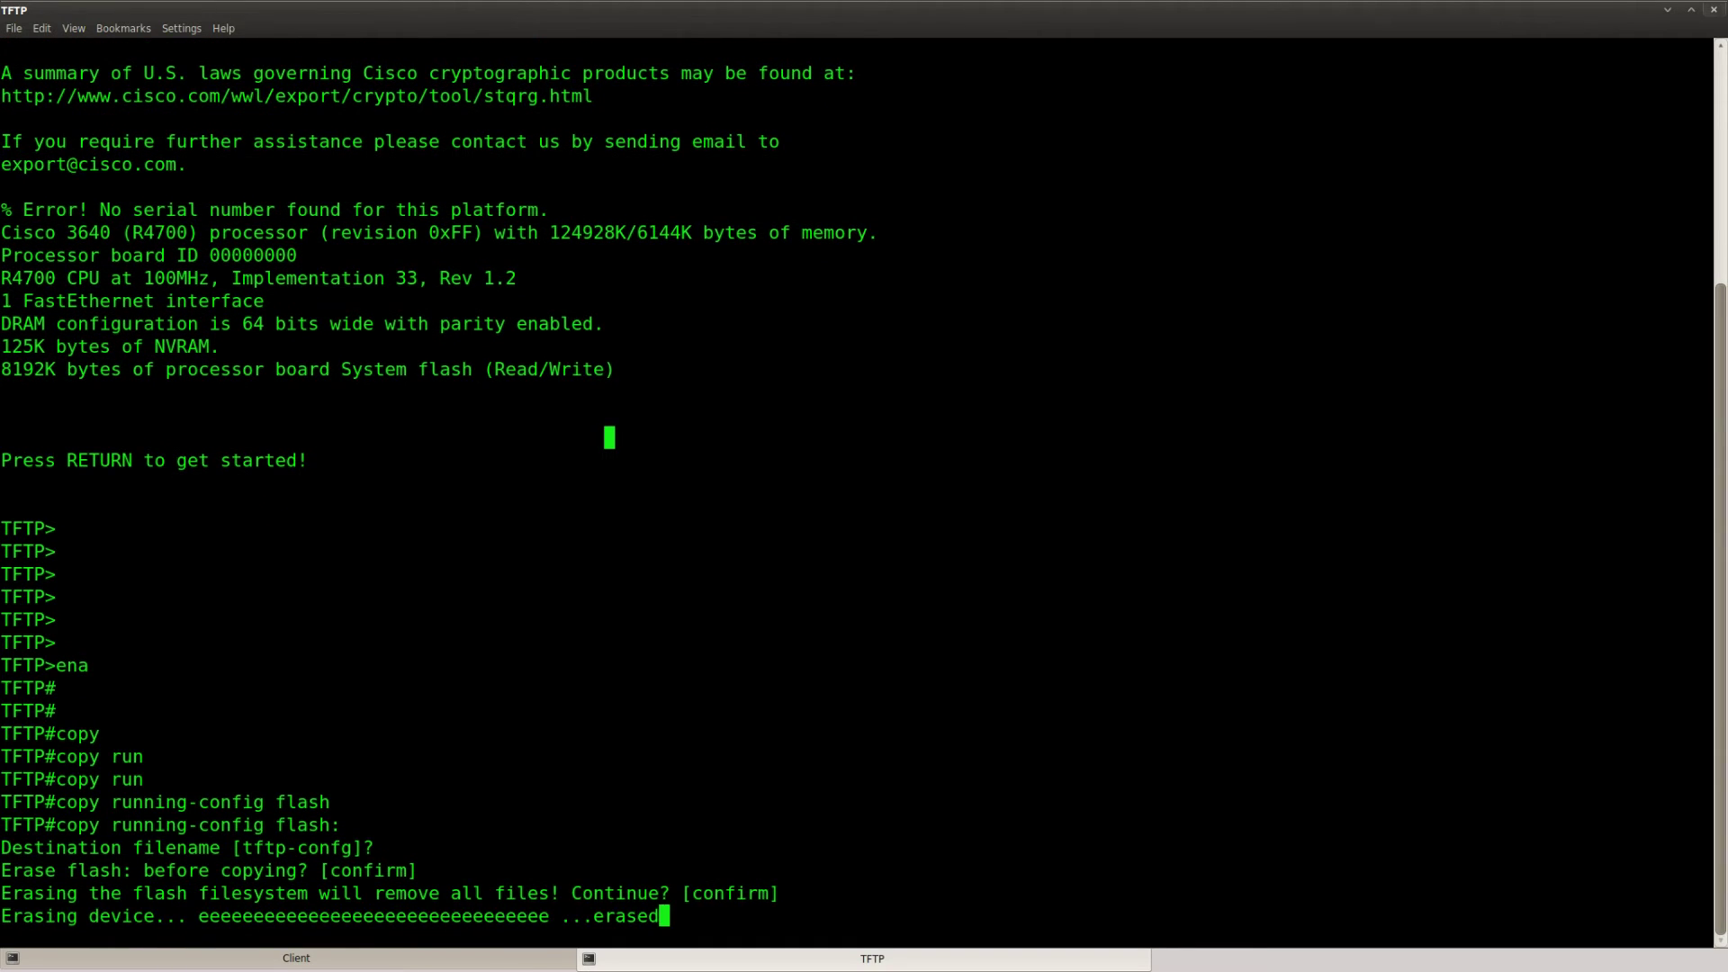
key("Return")
Step: Run 'dir flash:' and confirm the saved file tftp-confg is listed
key("Return")
key("Return")
type("dir flash")
key("Tab")
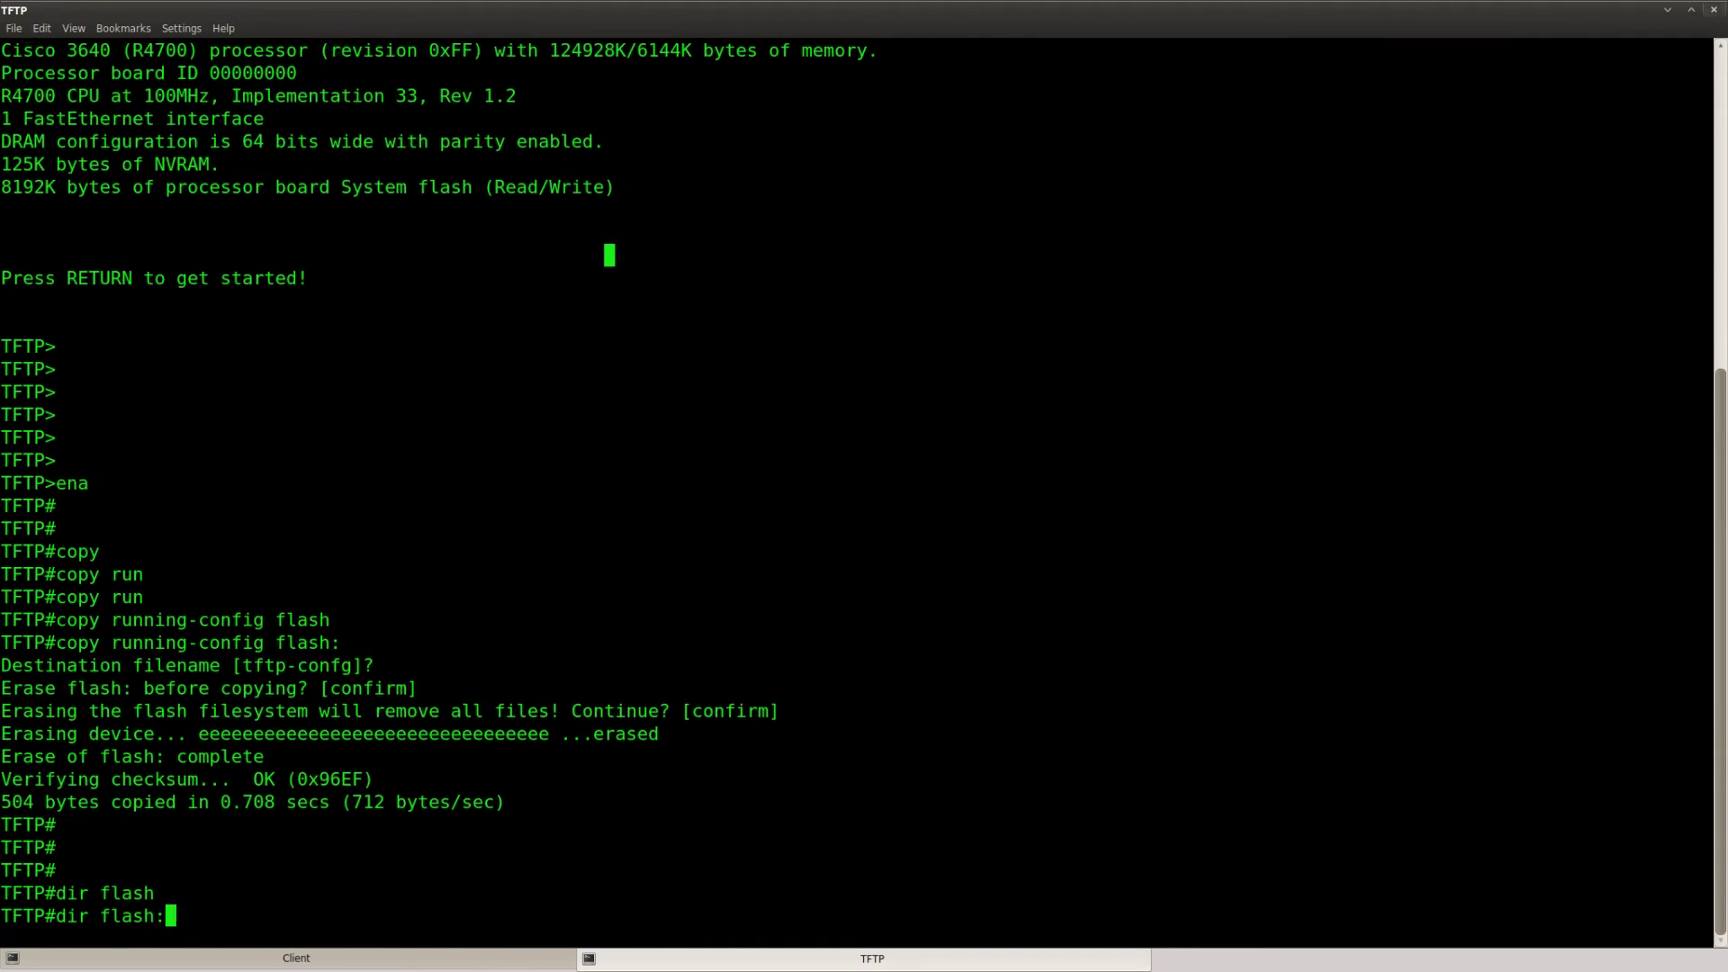
key("Return")
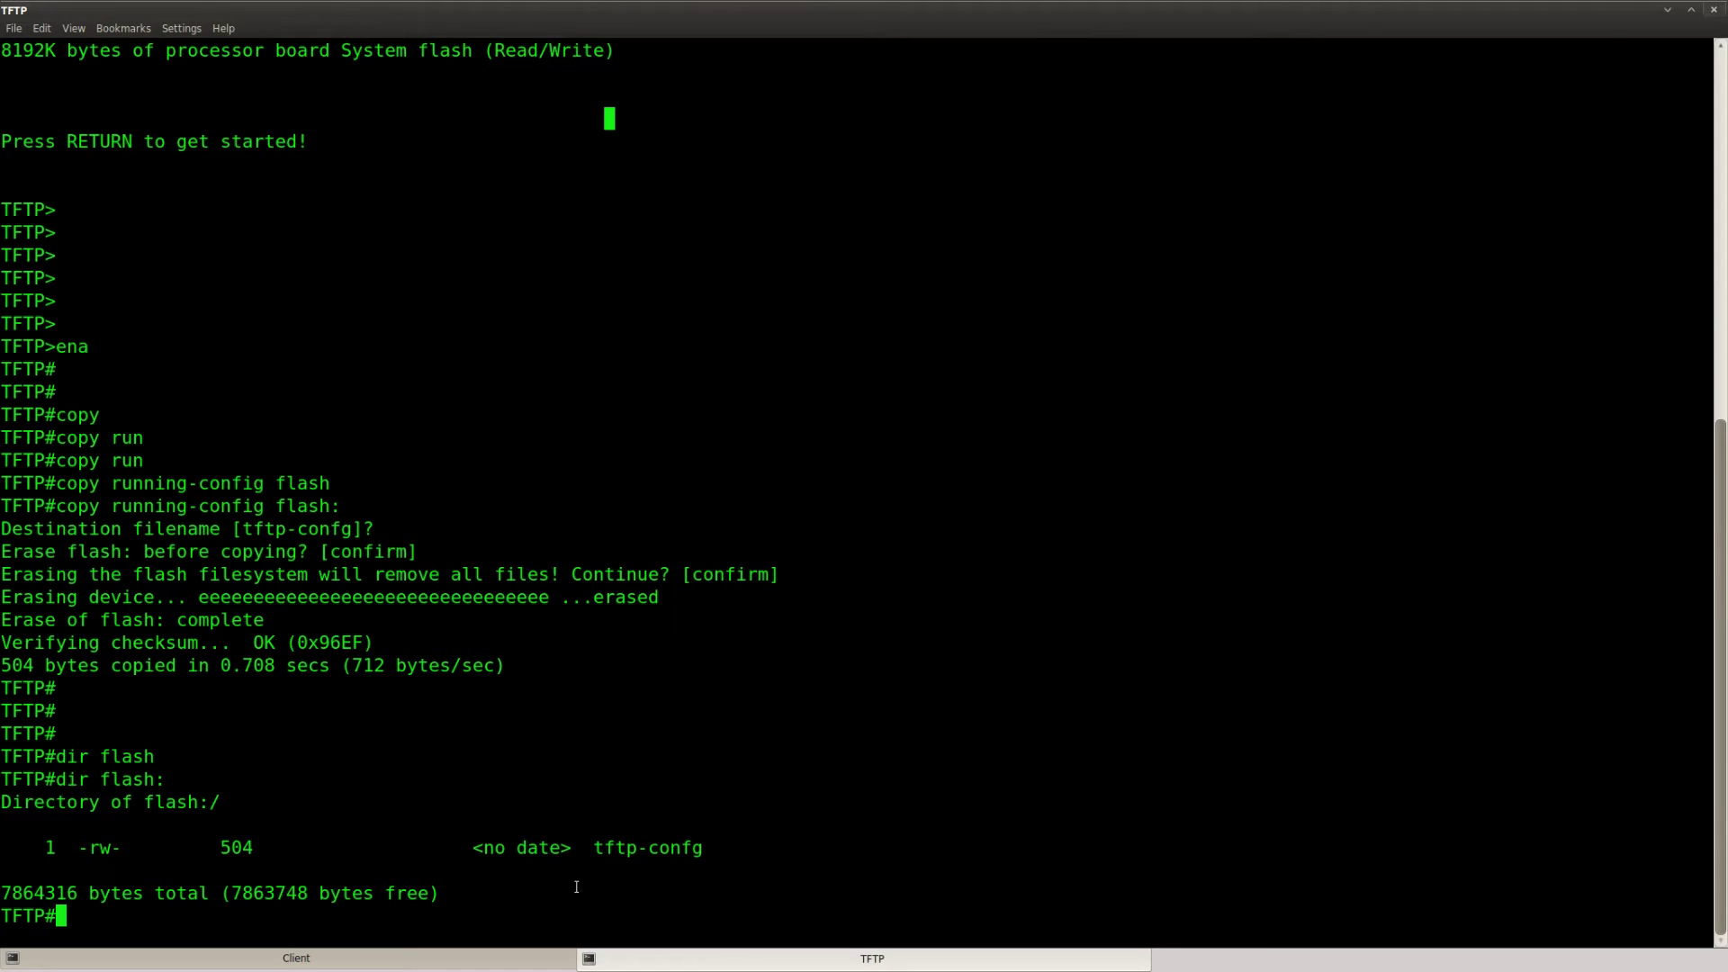
mouse_move(704, 849)
left_mouse_down()
mouse_move(594, 849)
mouse_move(708, 848)
left_mouse_up()
left_click(594, 849)
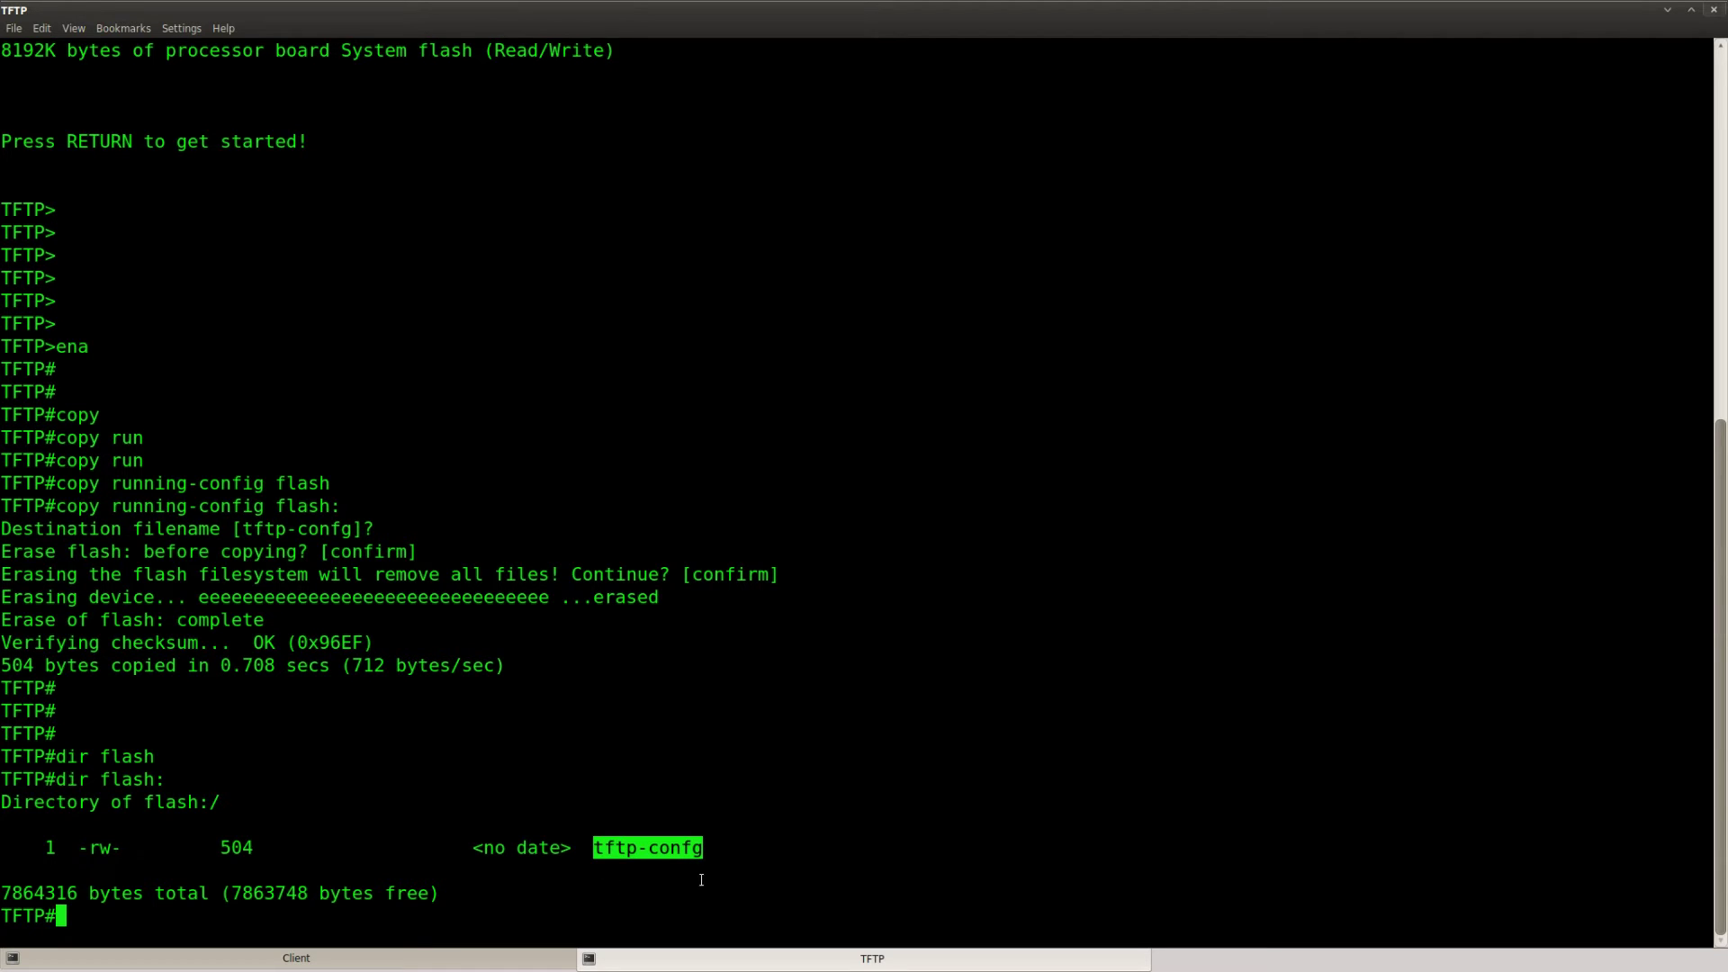
left_click(701, 887)
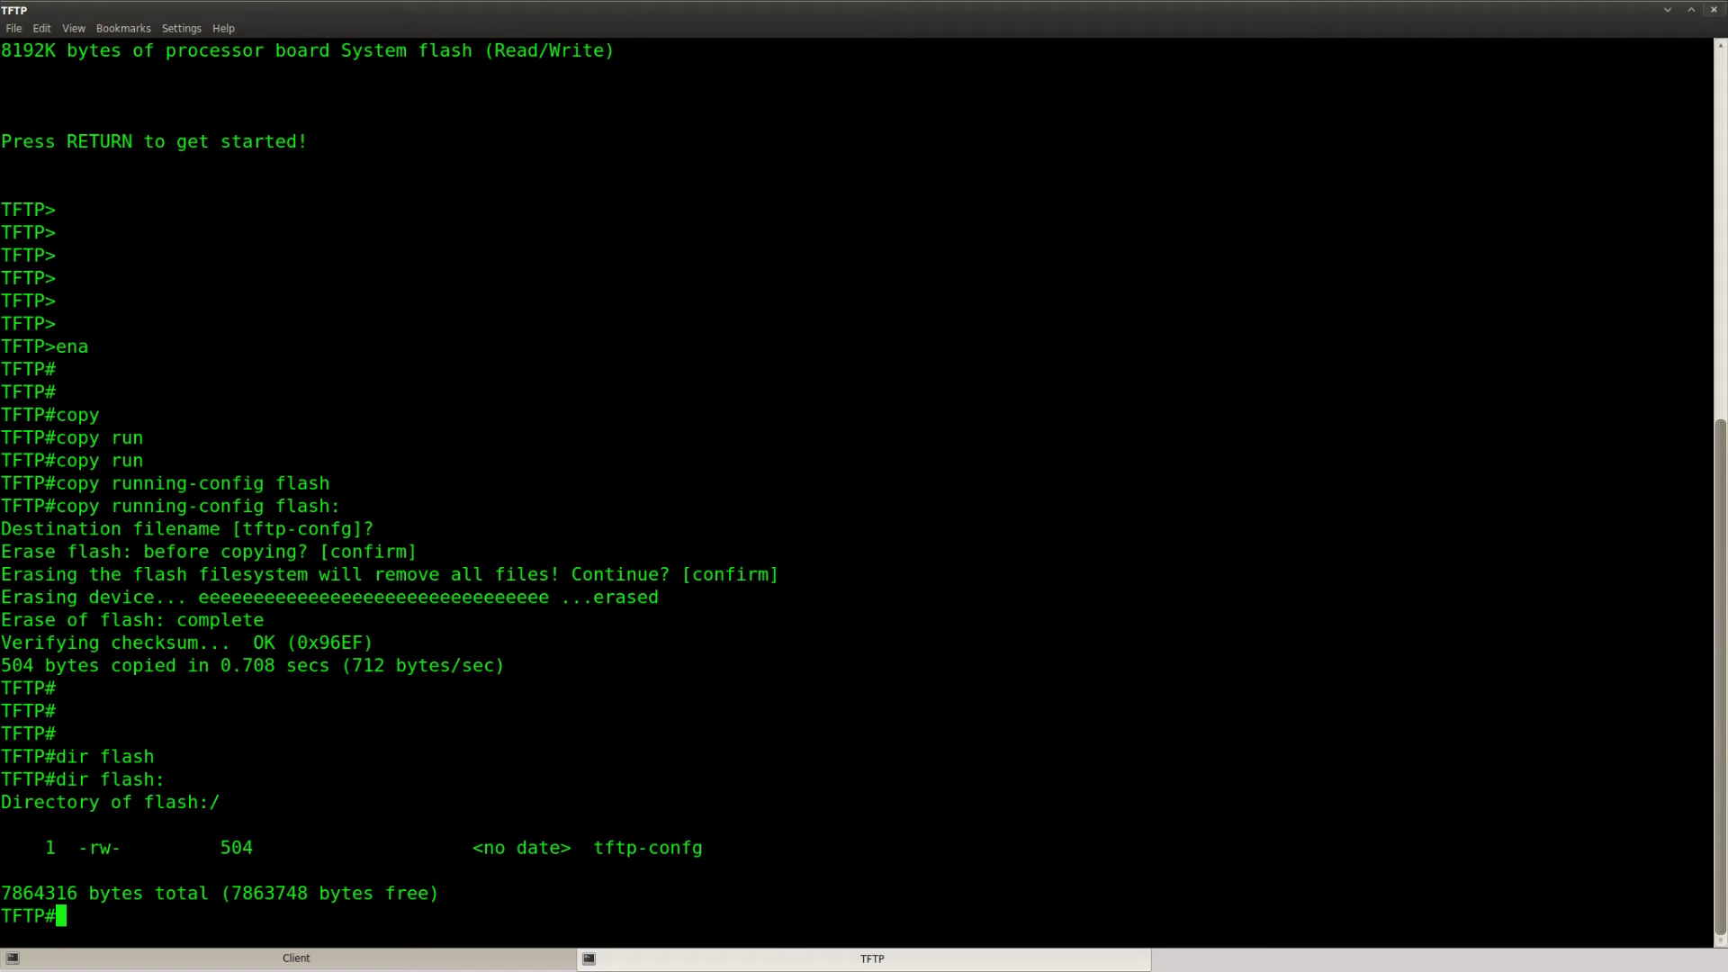
key("Return")
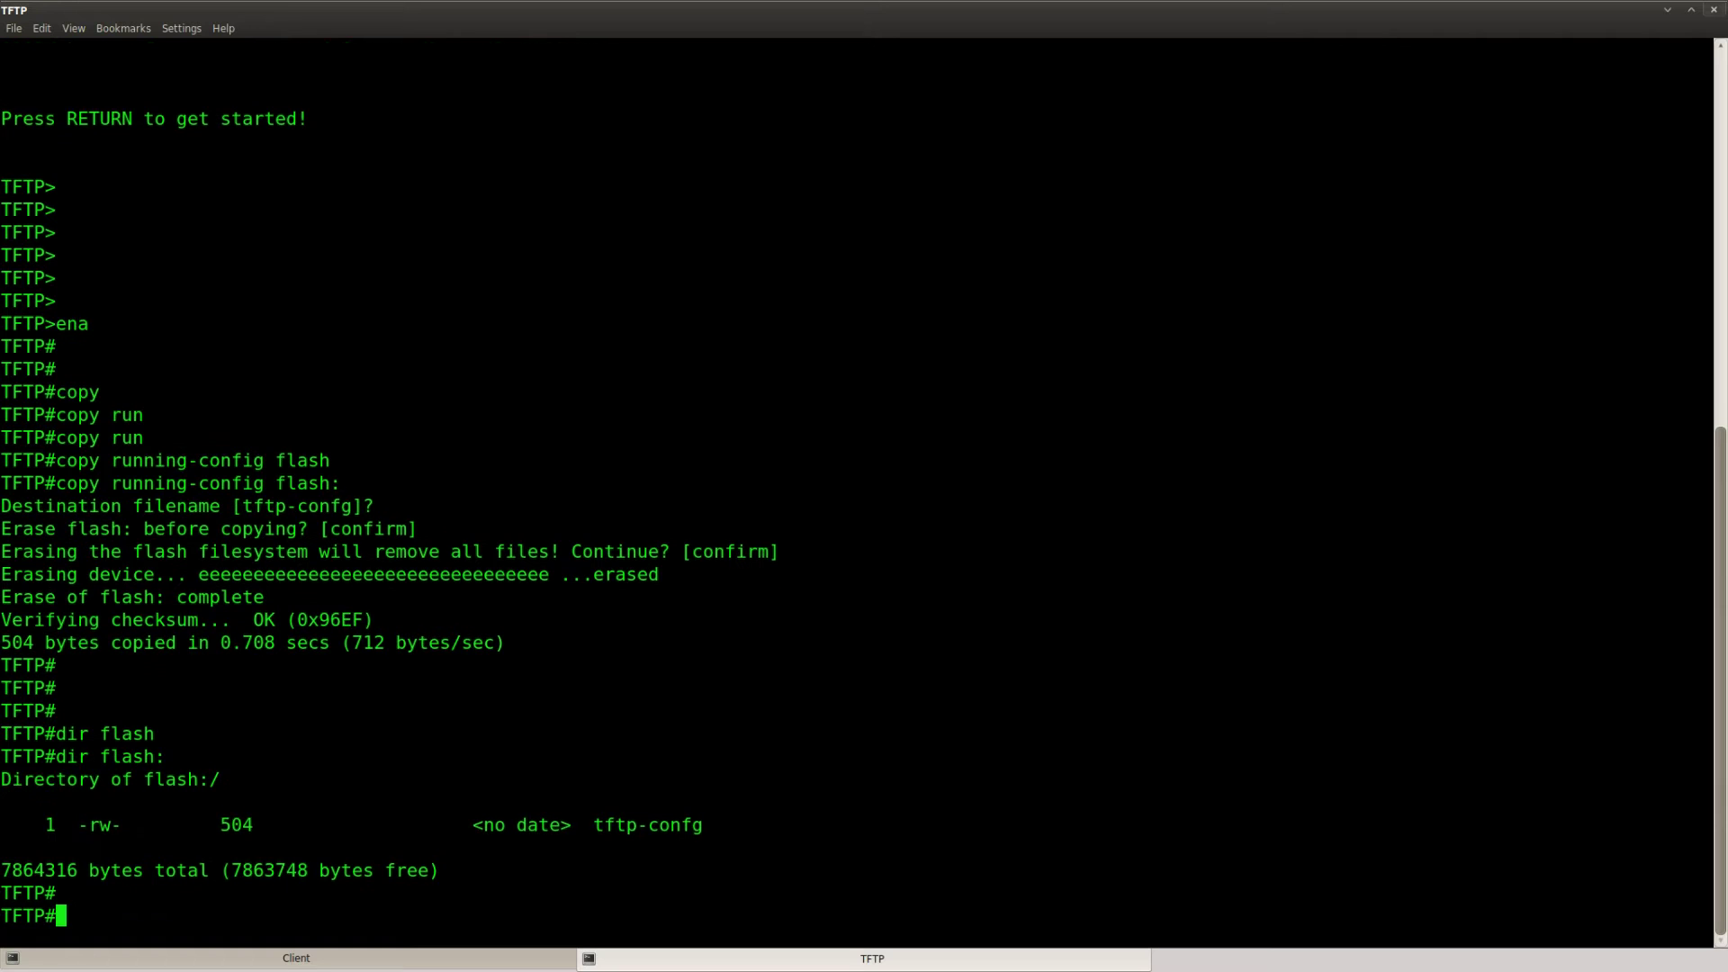
Step: In global configuration mode, build 'tftp-server flash:tftp-confg', checking the help options
type("conf t")
key("Return")
type("tft")
key("Tab")
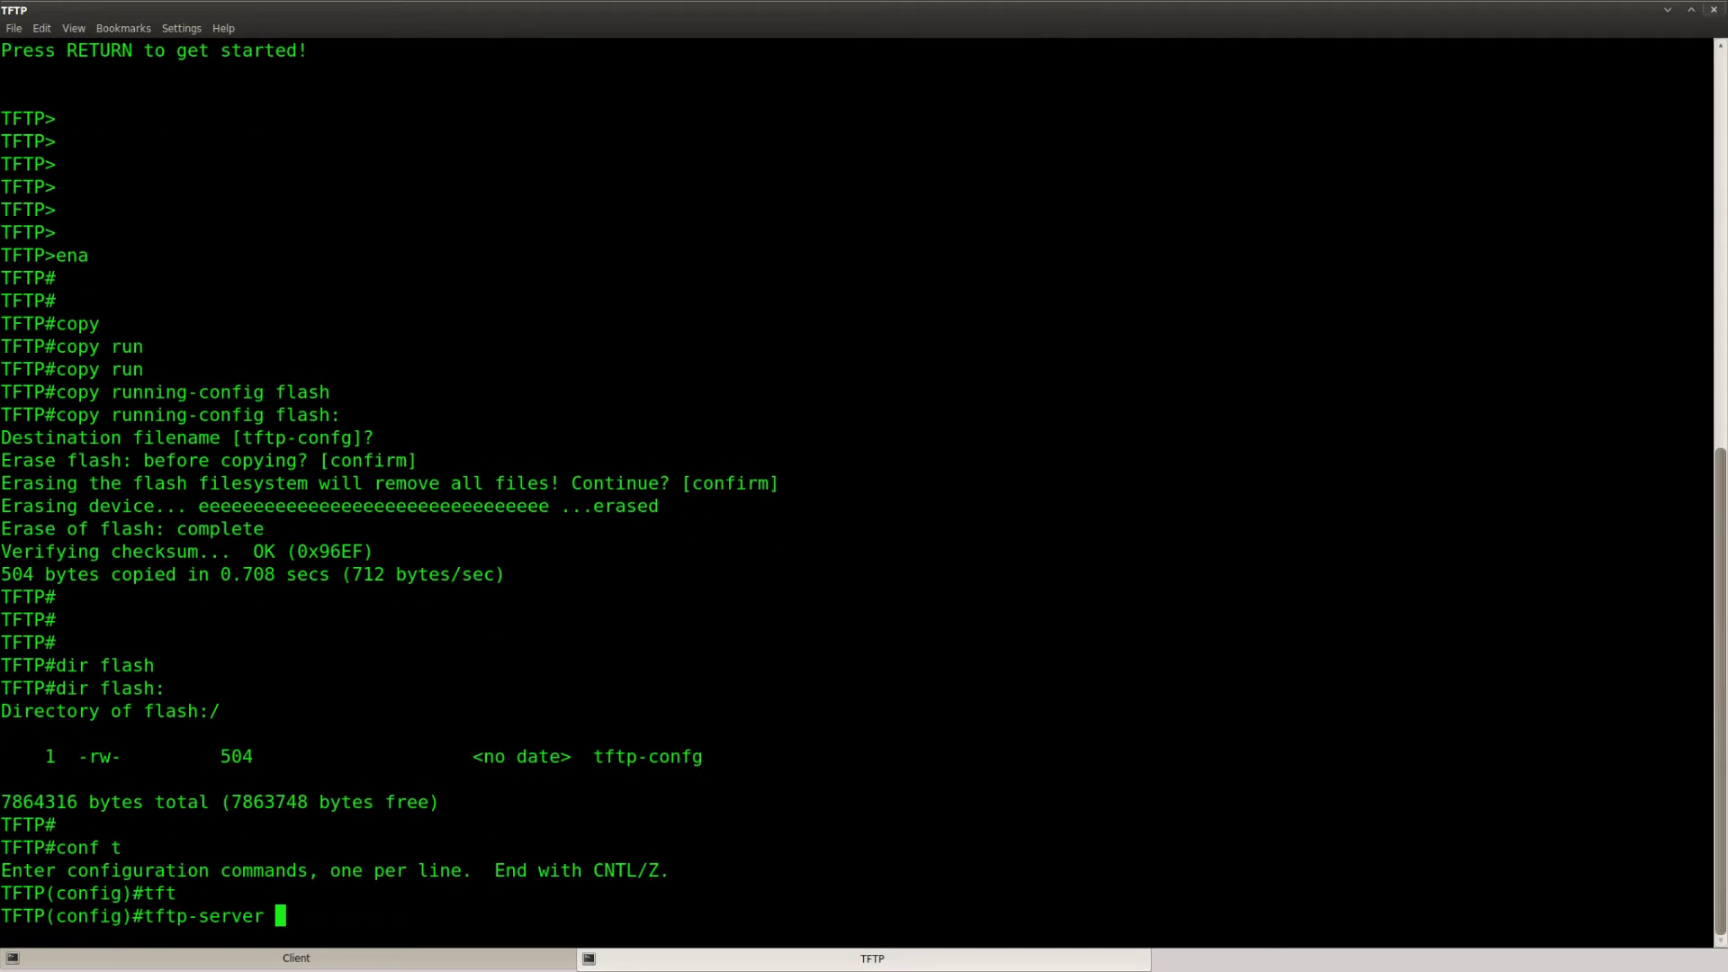
type("?")
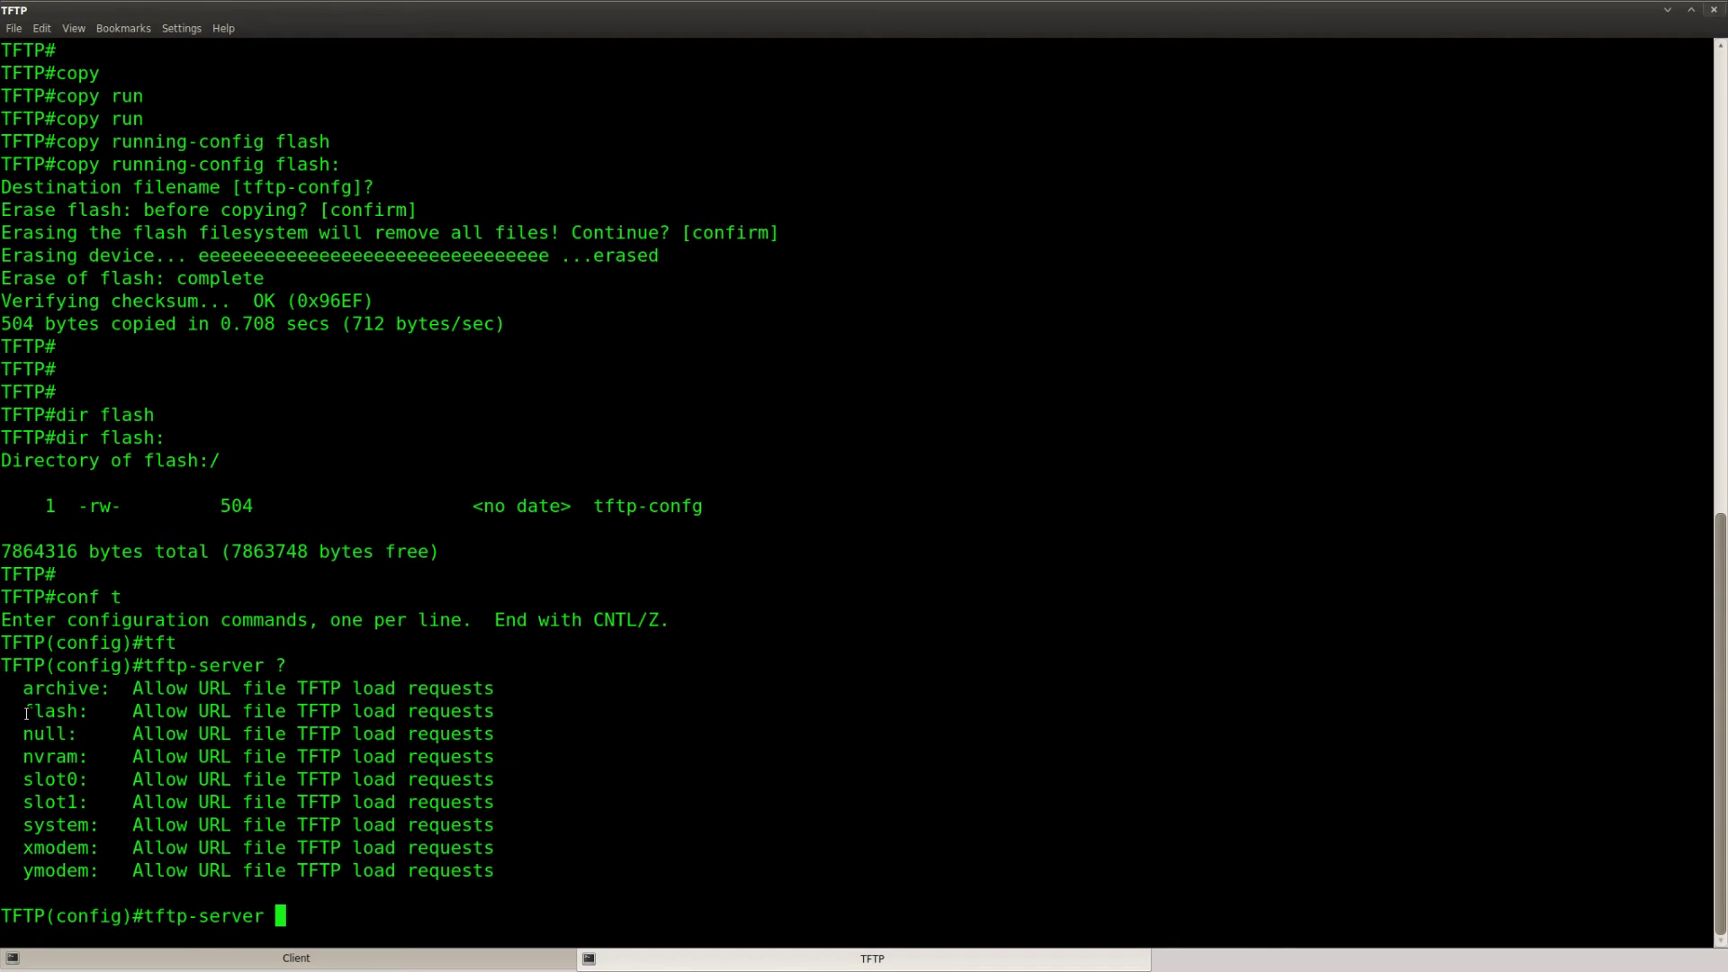
left_click_drag(25, 710, 496, 711)
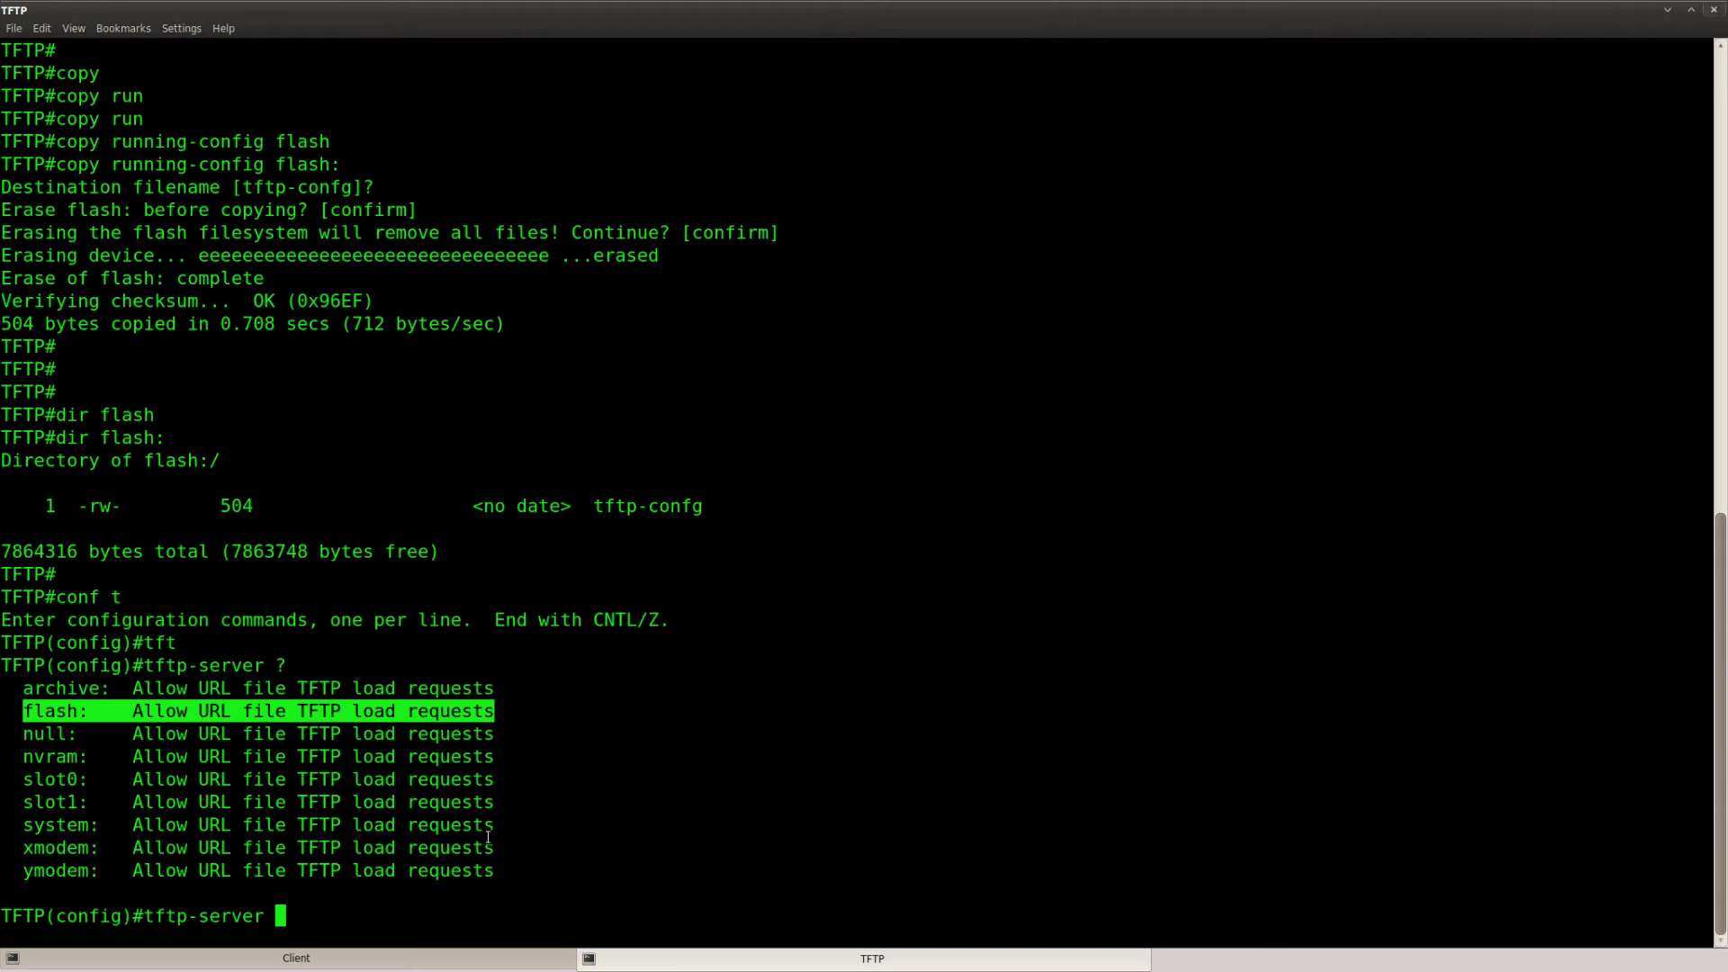
left_click(492, 841)
type("flash")
key("Tab")
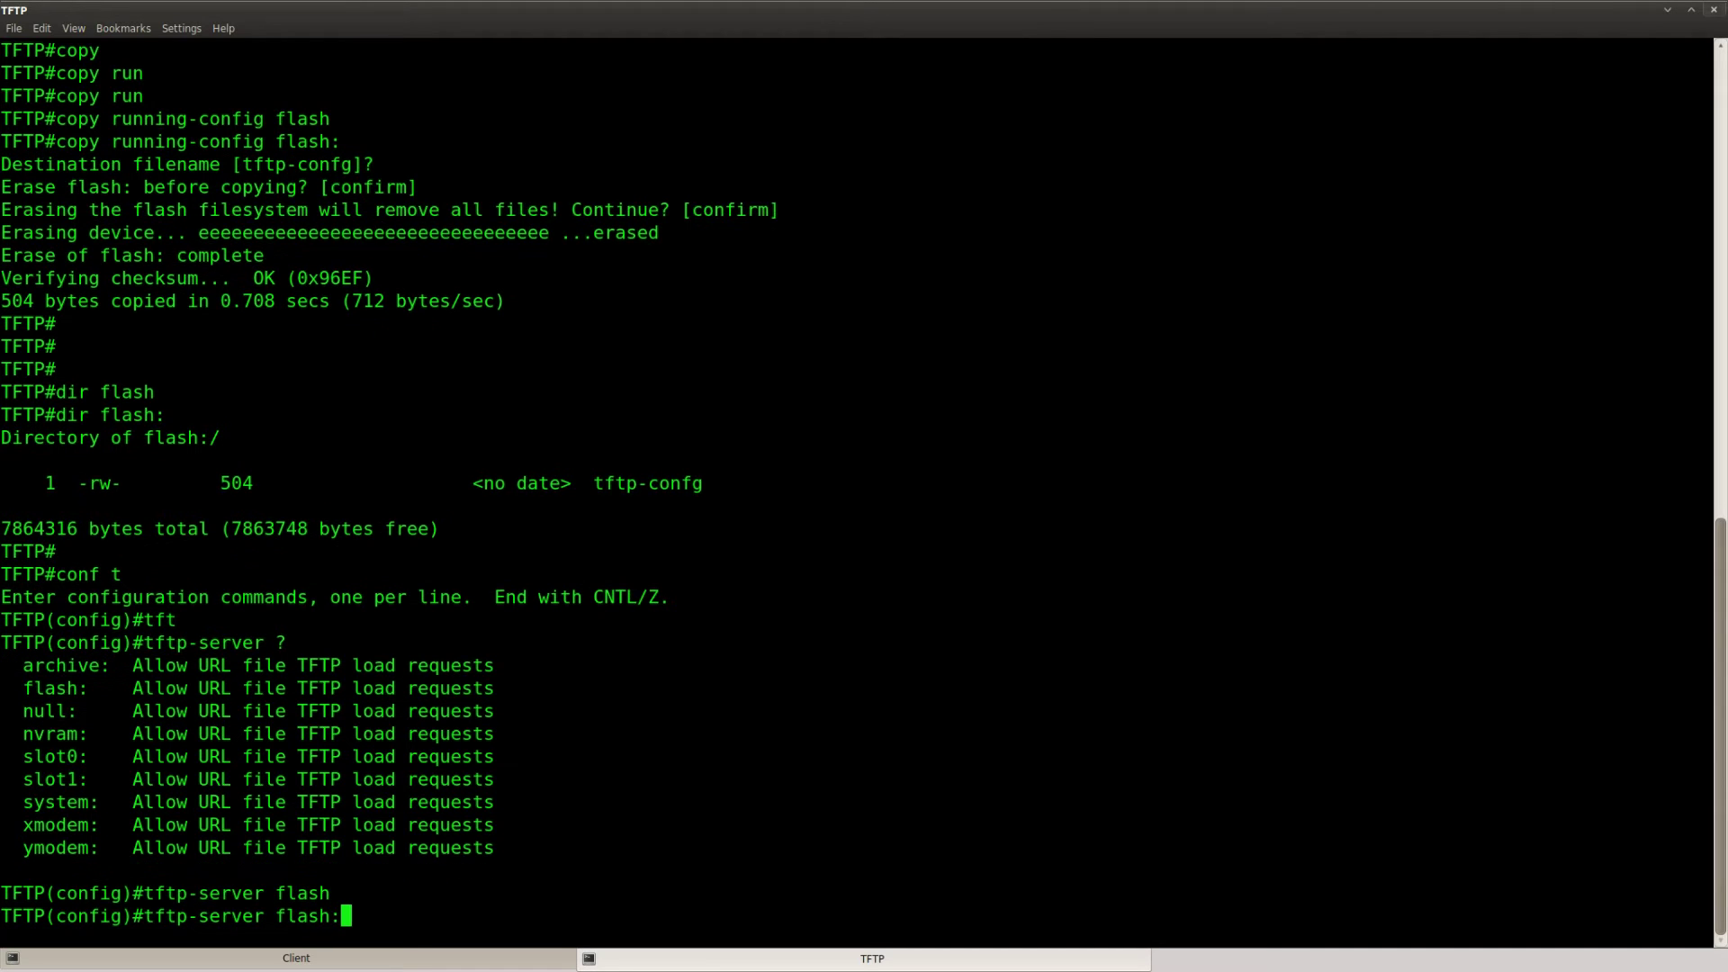
key("Tab")
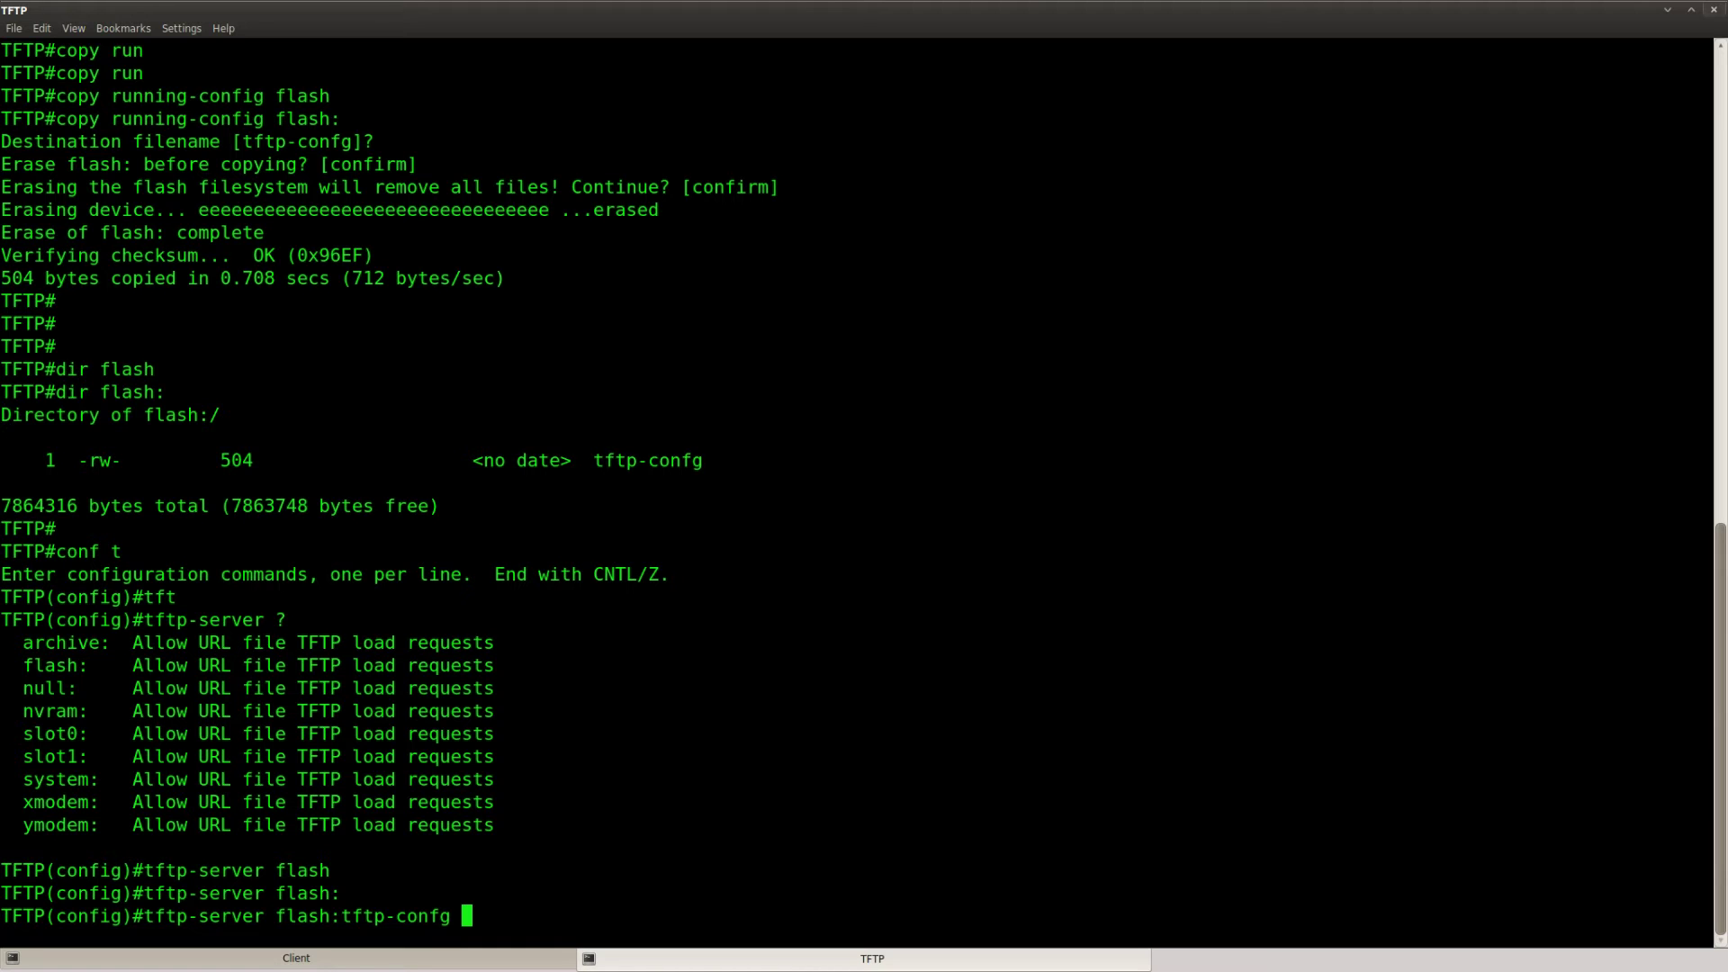
Step: Add 'alias config' to the tftp-server command and apply it
type("?")
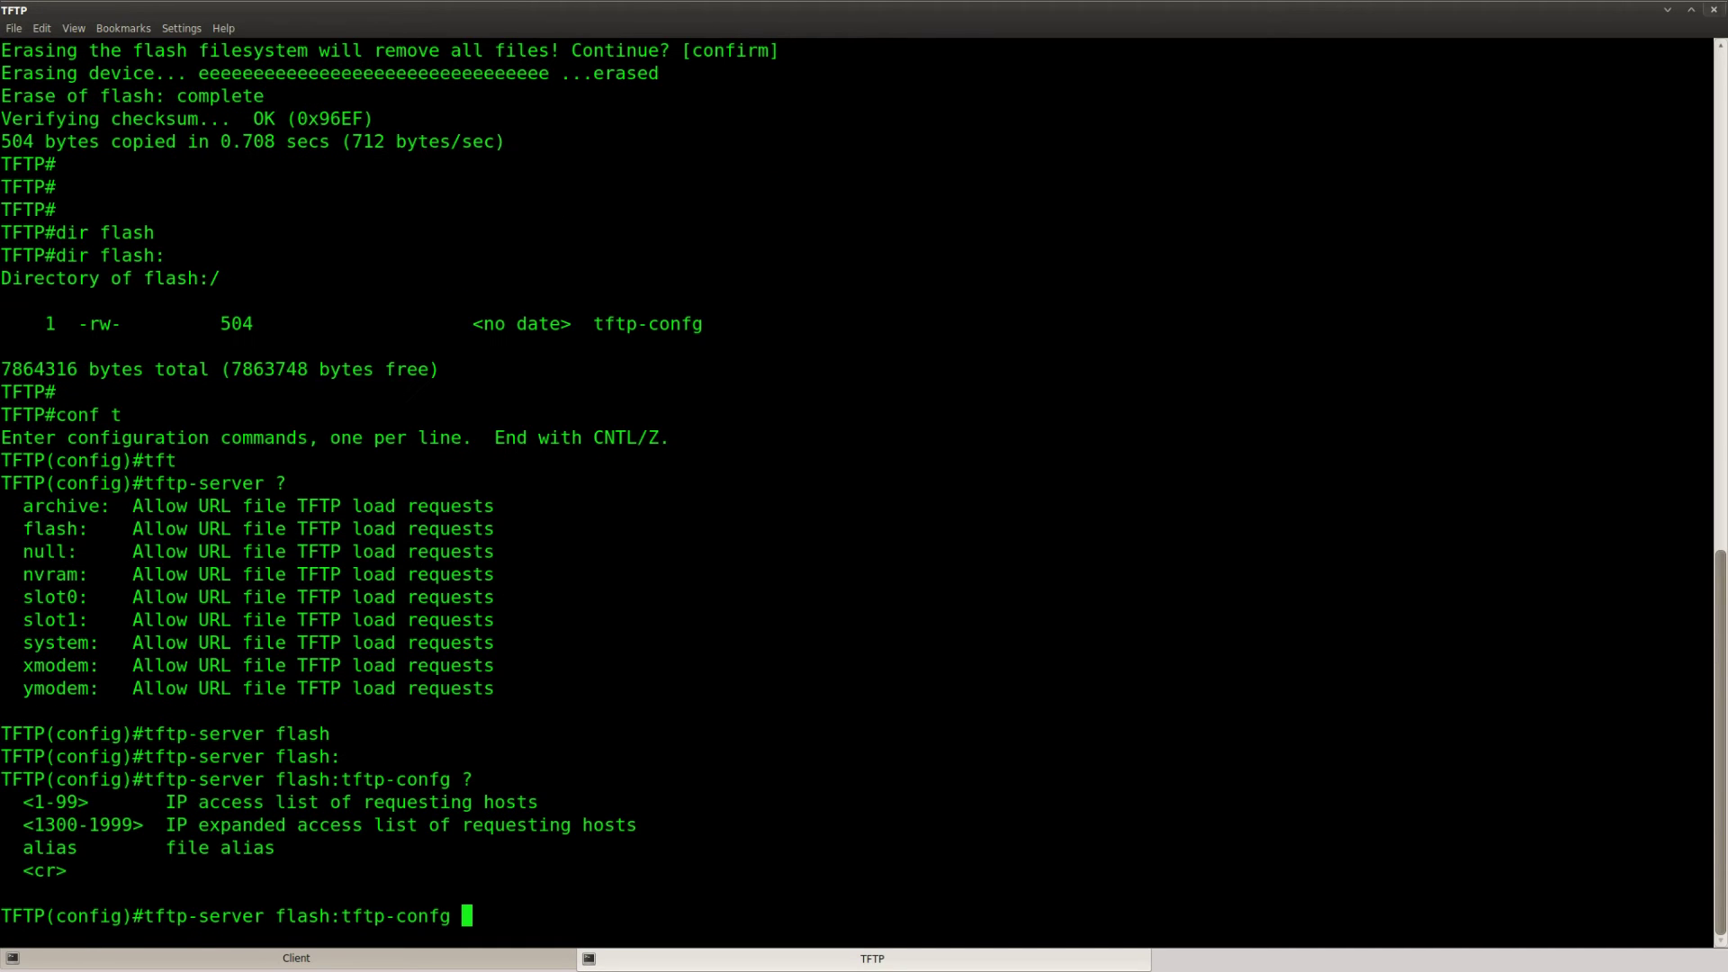
left_click_drag(275, 848, 22, 848)
left_click(521, 892)
type("alias ?config")
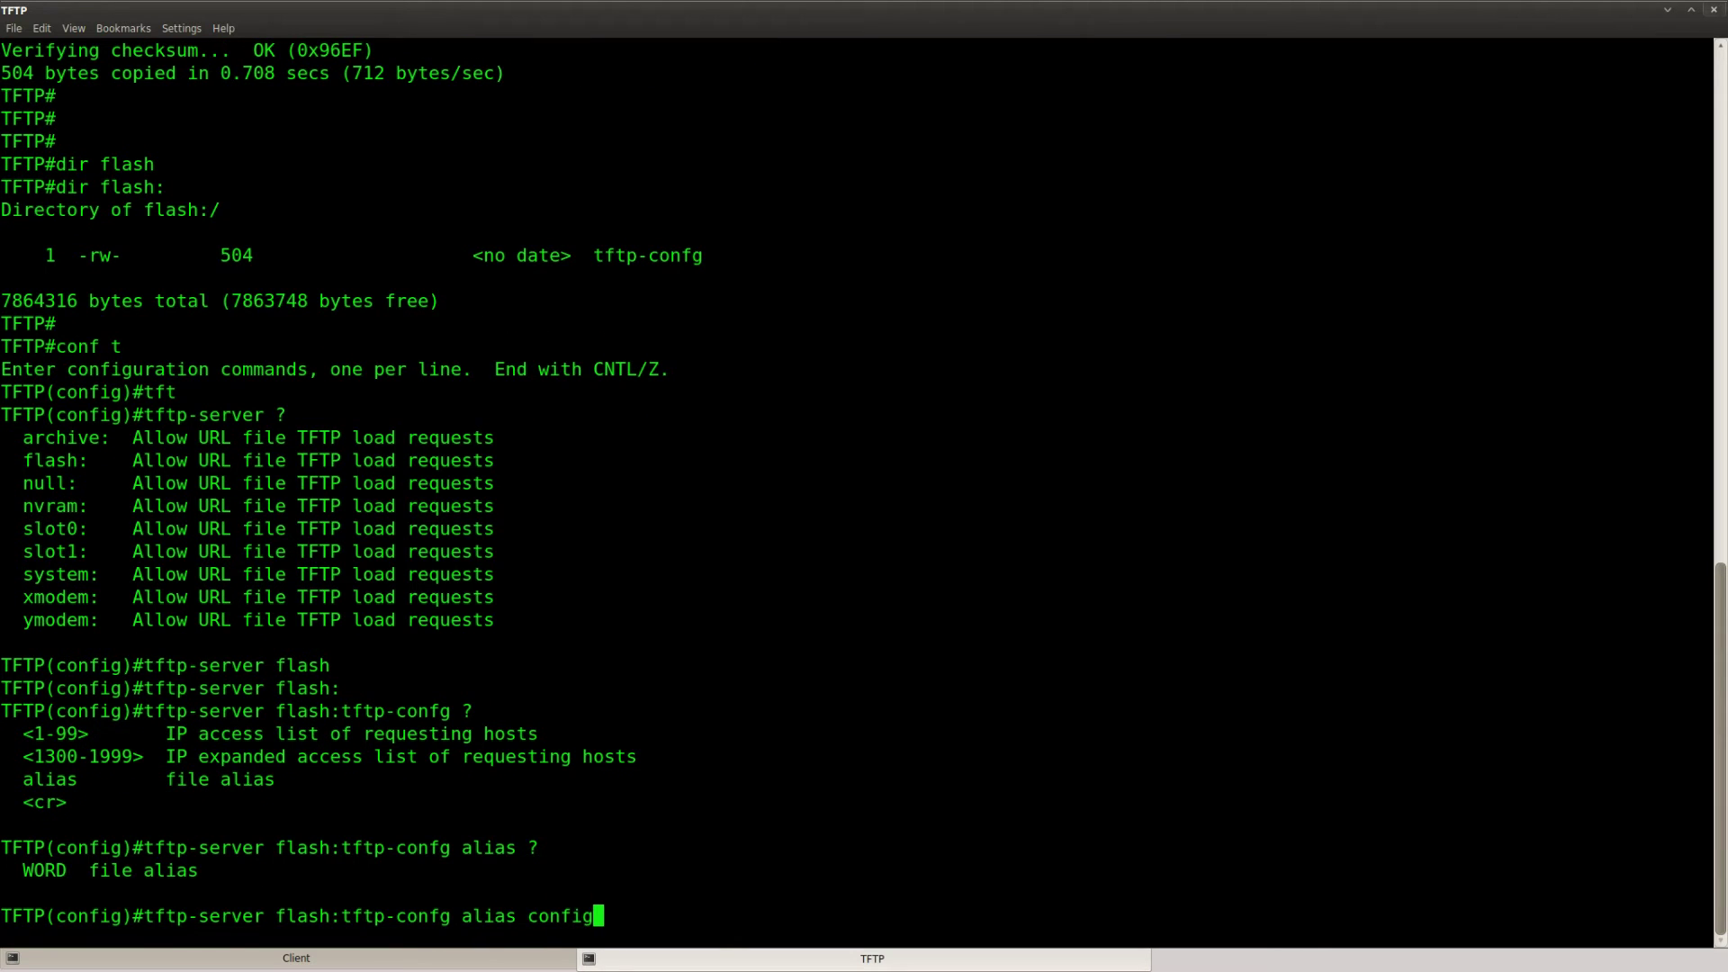
key("Return")
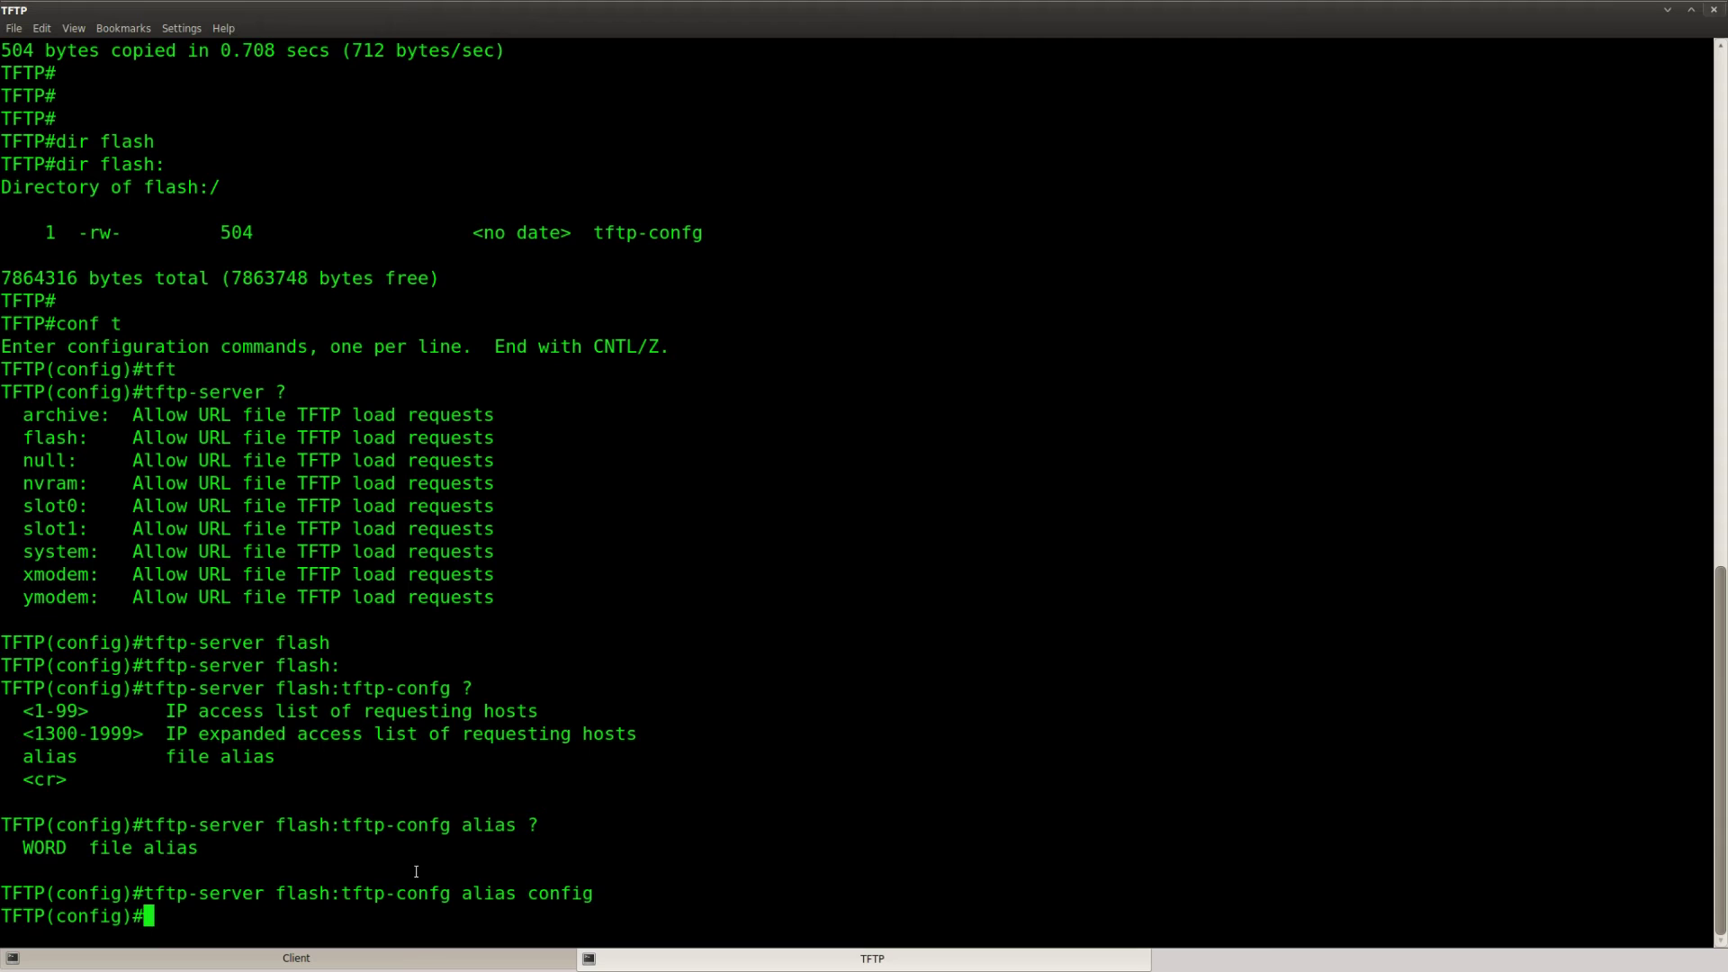
Step: Check the applied alias command for tftp-confg, then exit configuration mode with Ctrl+Z
double_click(531, 892)
triple_click(560, 916)
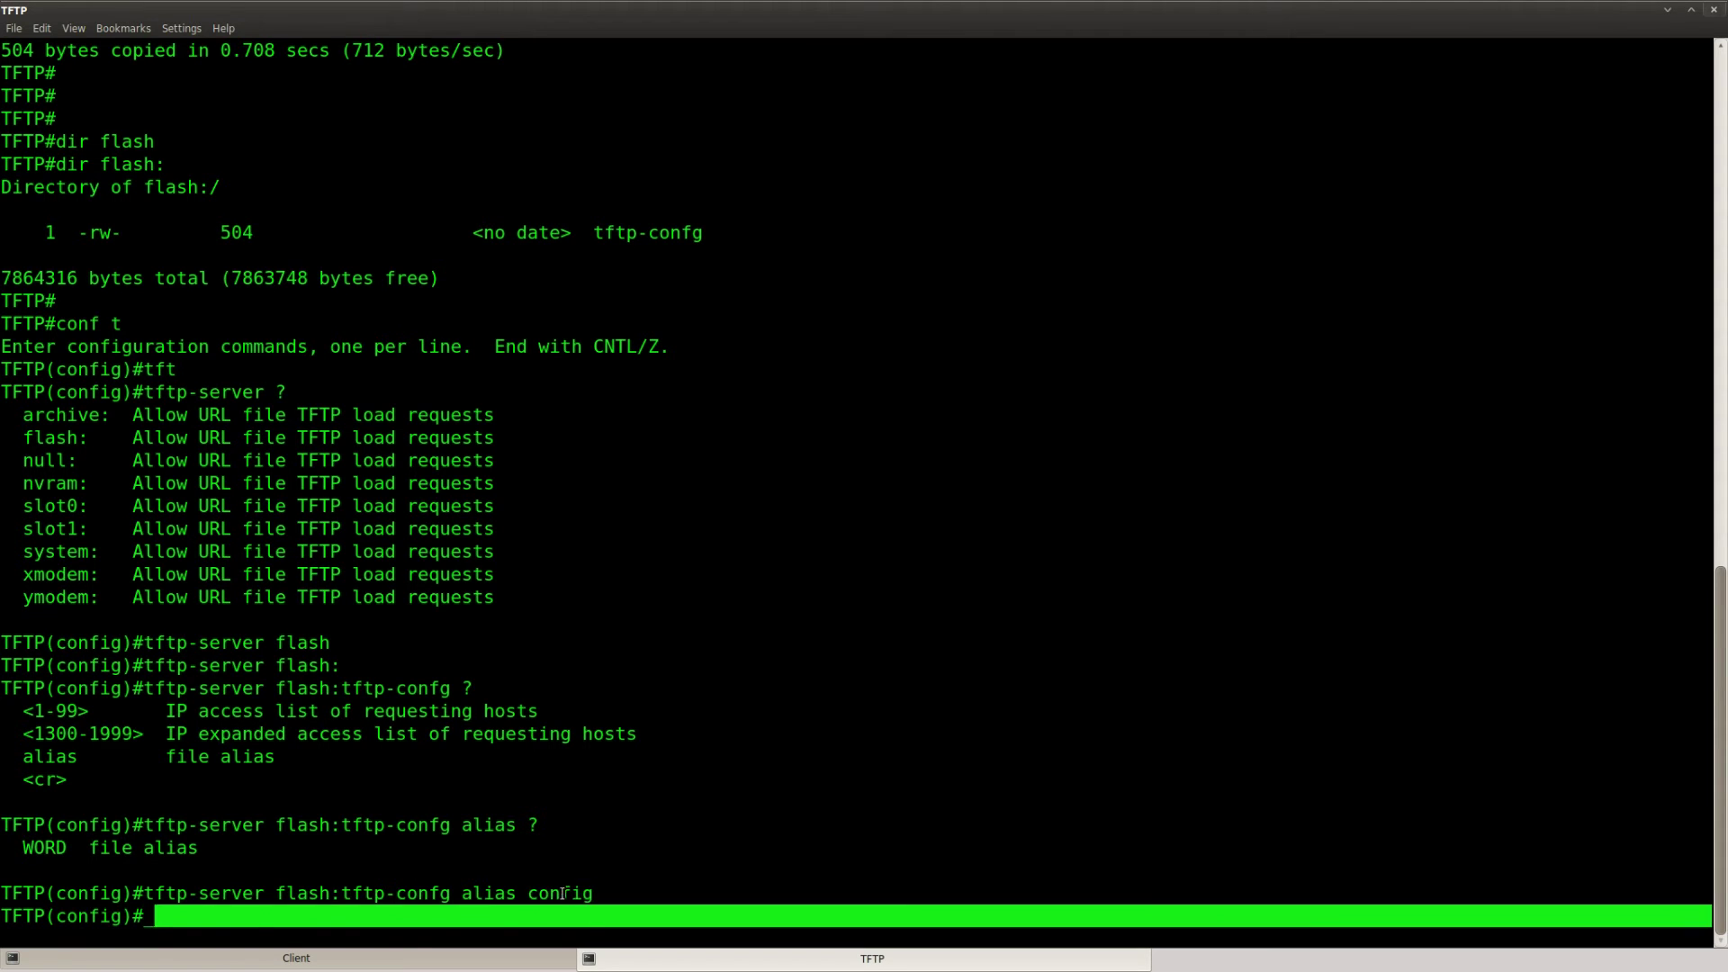
triple_click(383, 924)
left_click_drag(451, 893, 341, 891)
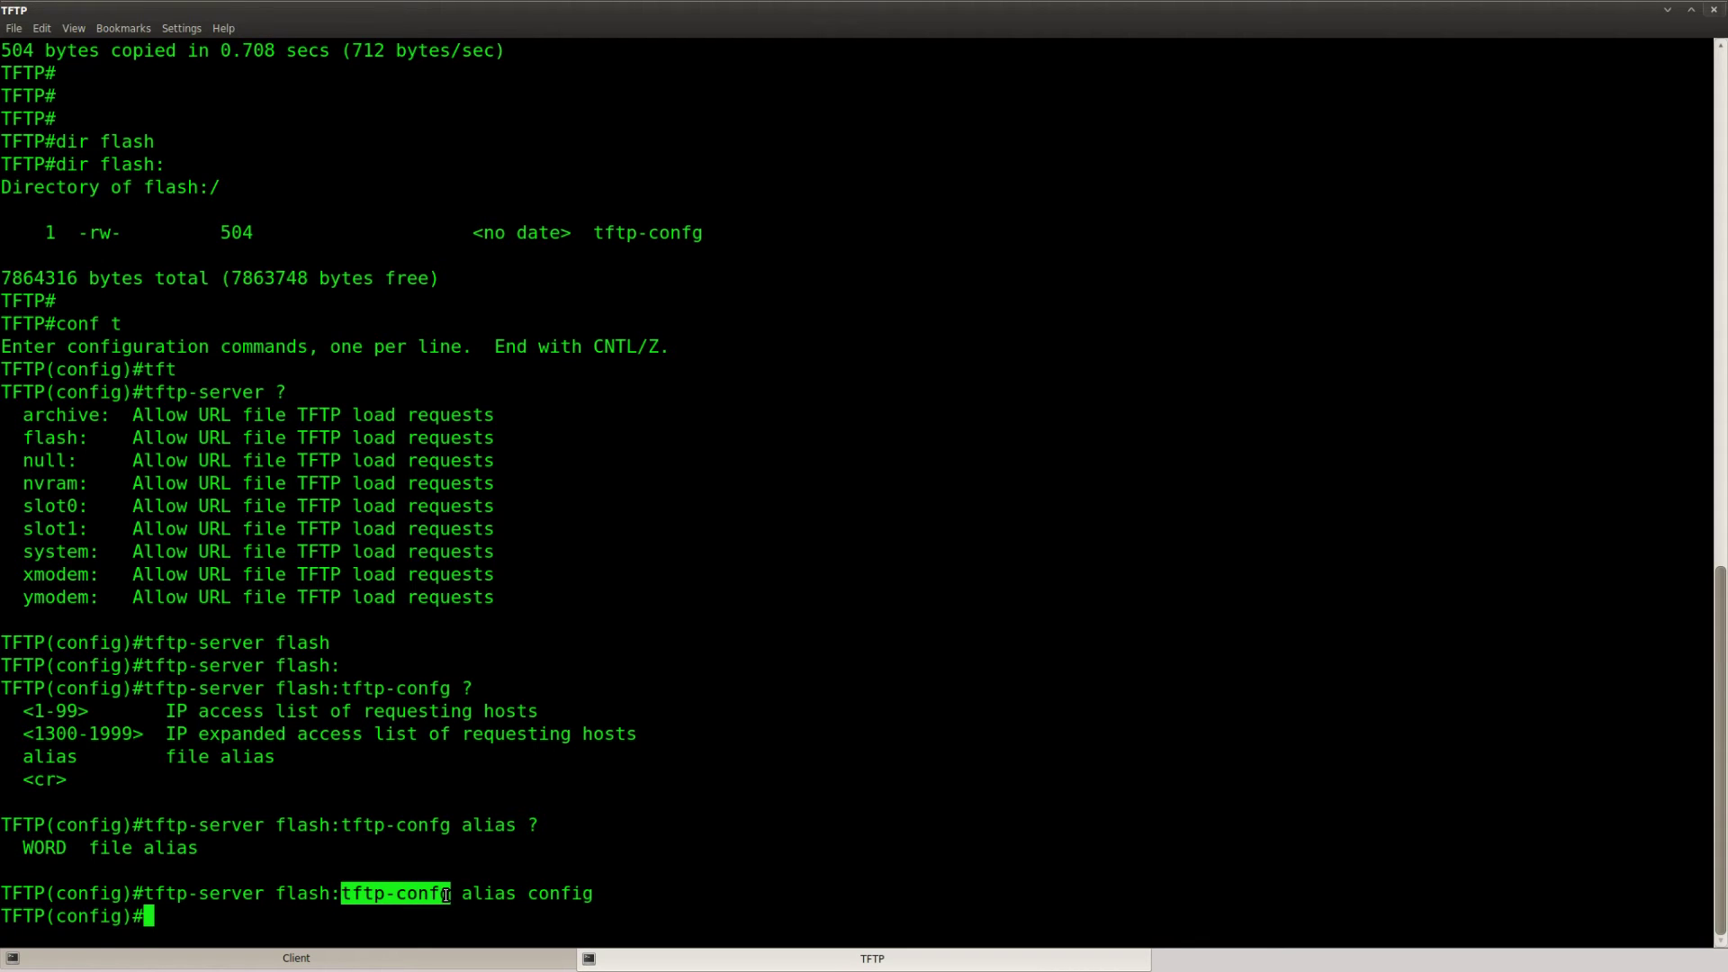
left_click(737, 893)
key("Return")
key("Return")
key("ctrl+z")
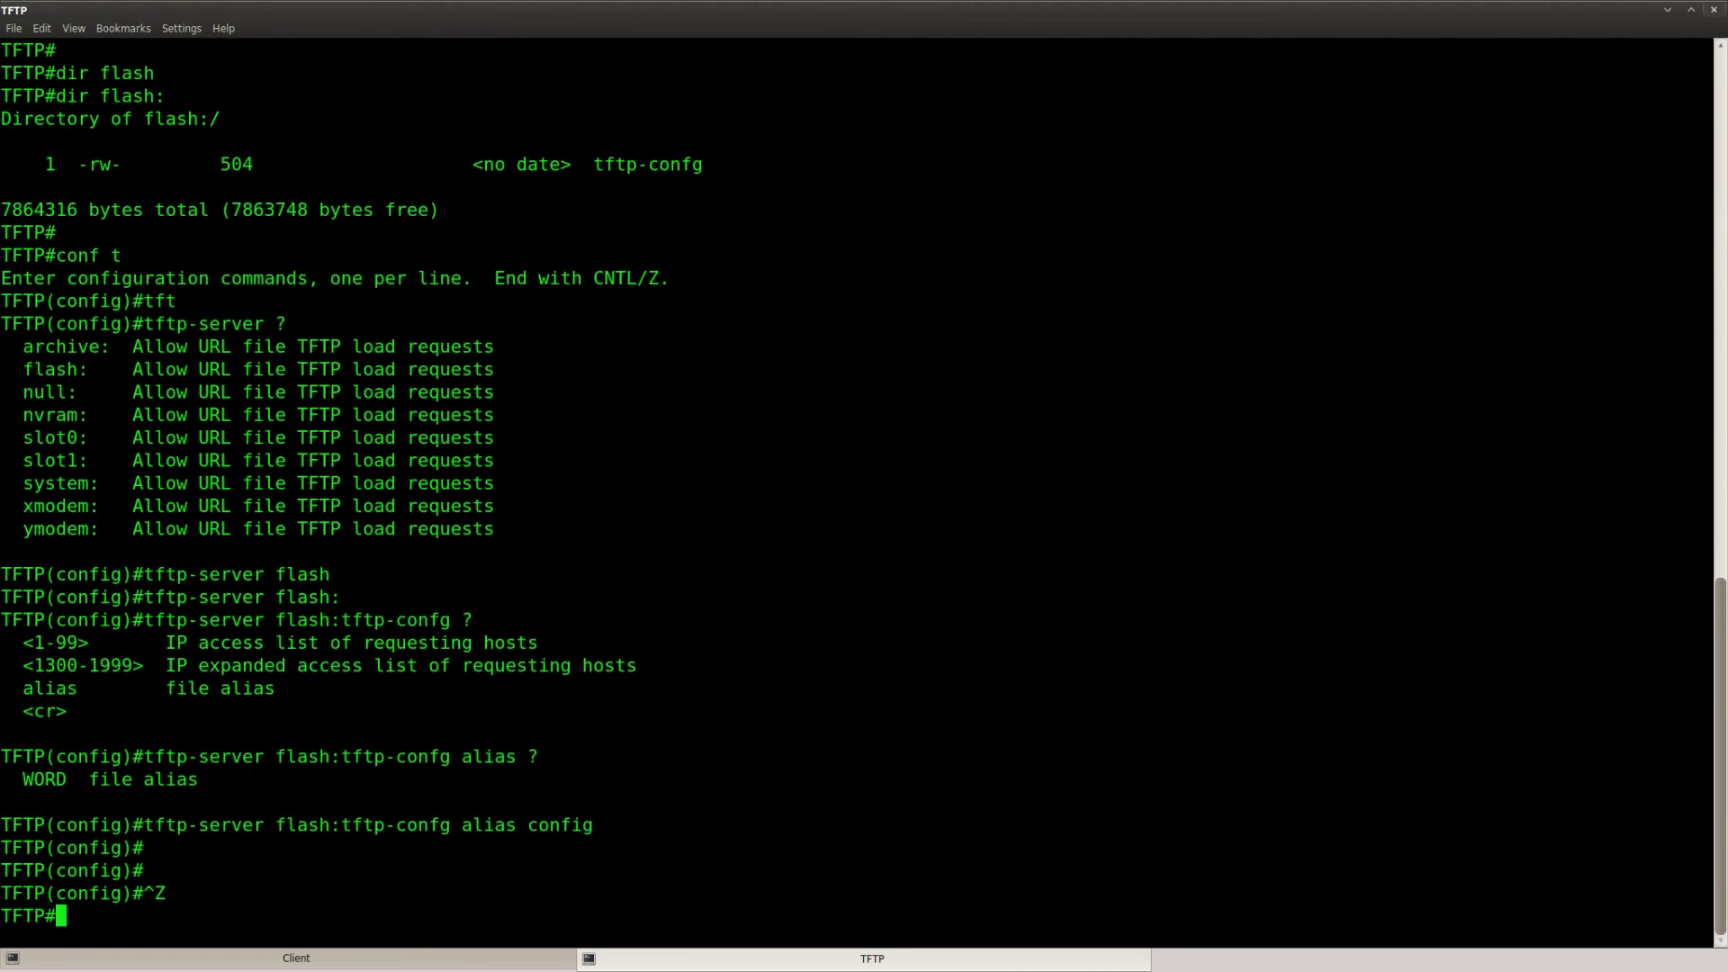
key("Return")
key("Return")
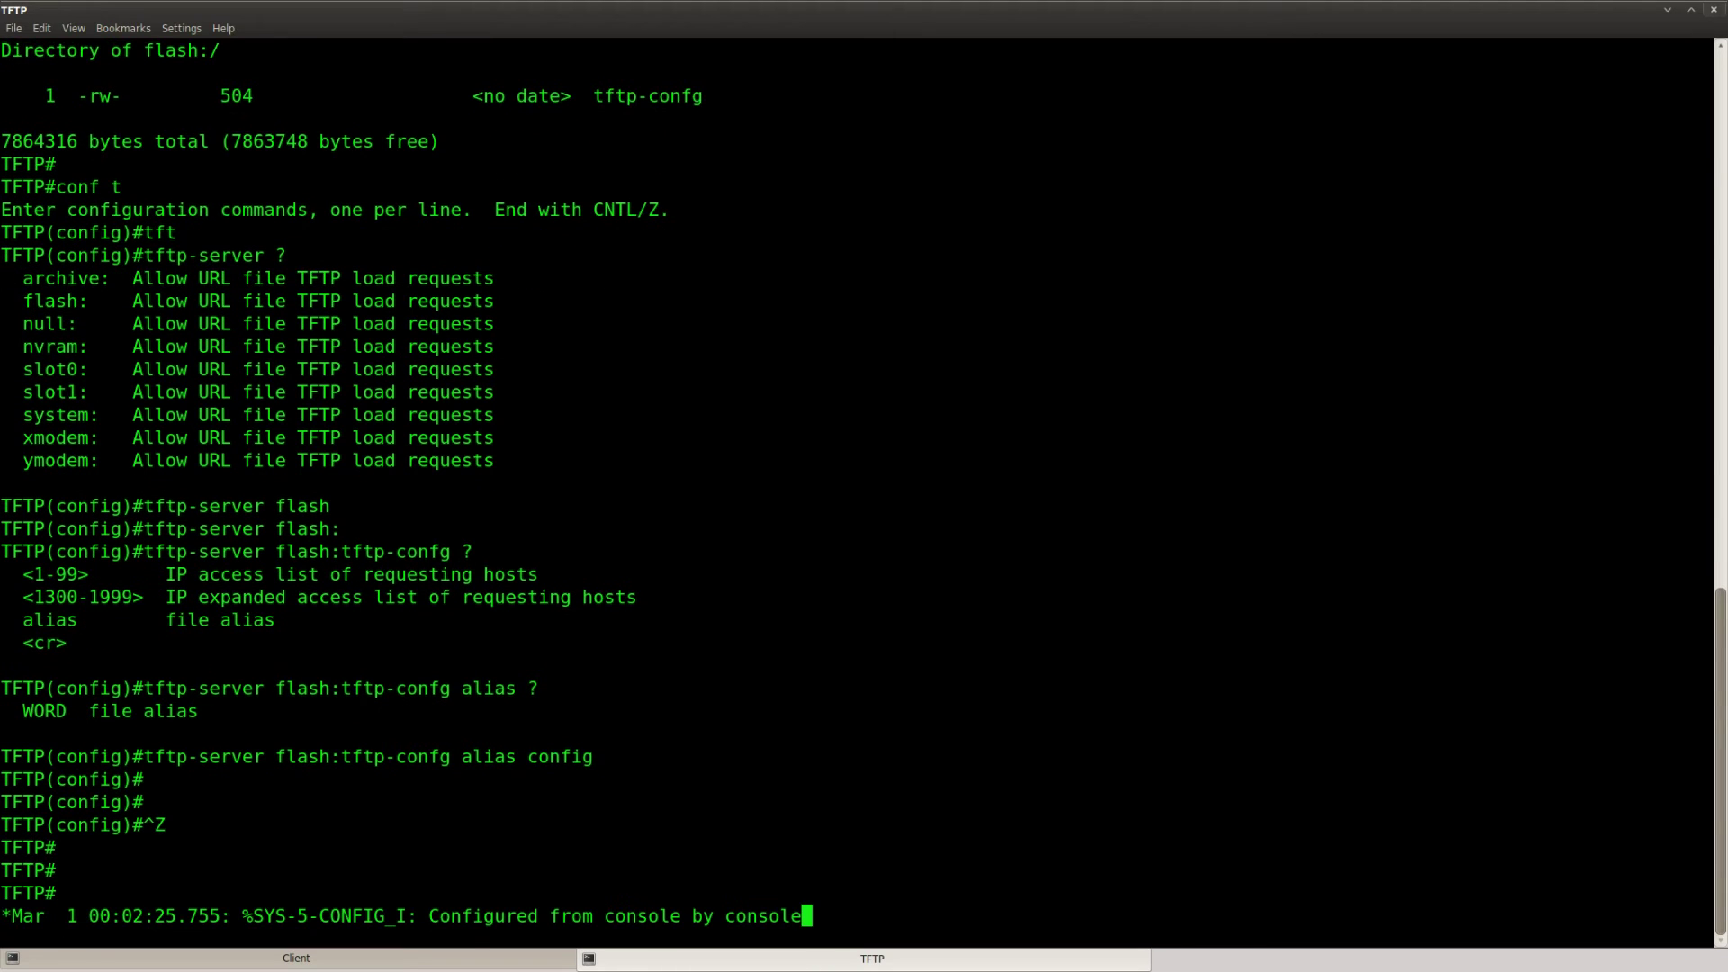
key("Return")
Step: Reissue 'tftp-server flash:tftp-confg alias config' restricted to access list 1
type("conf t")
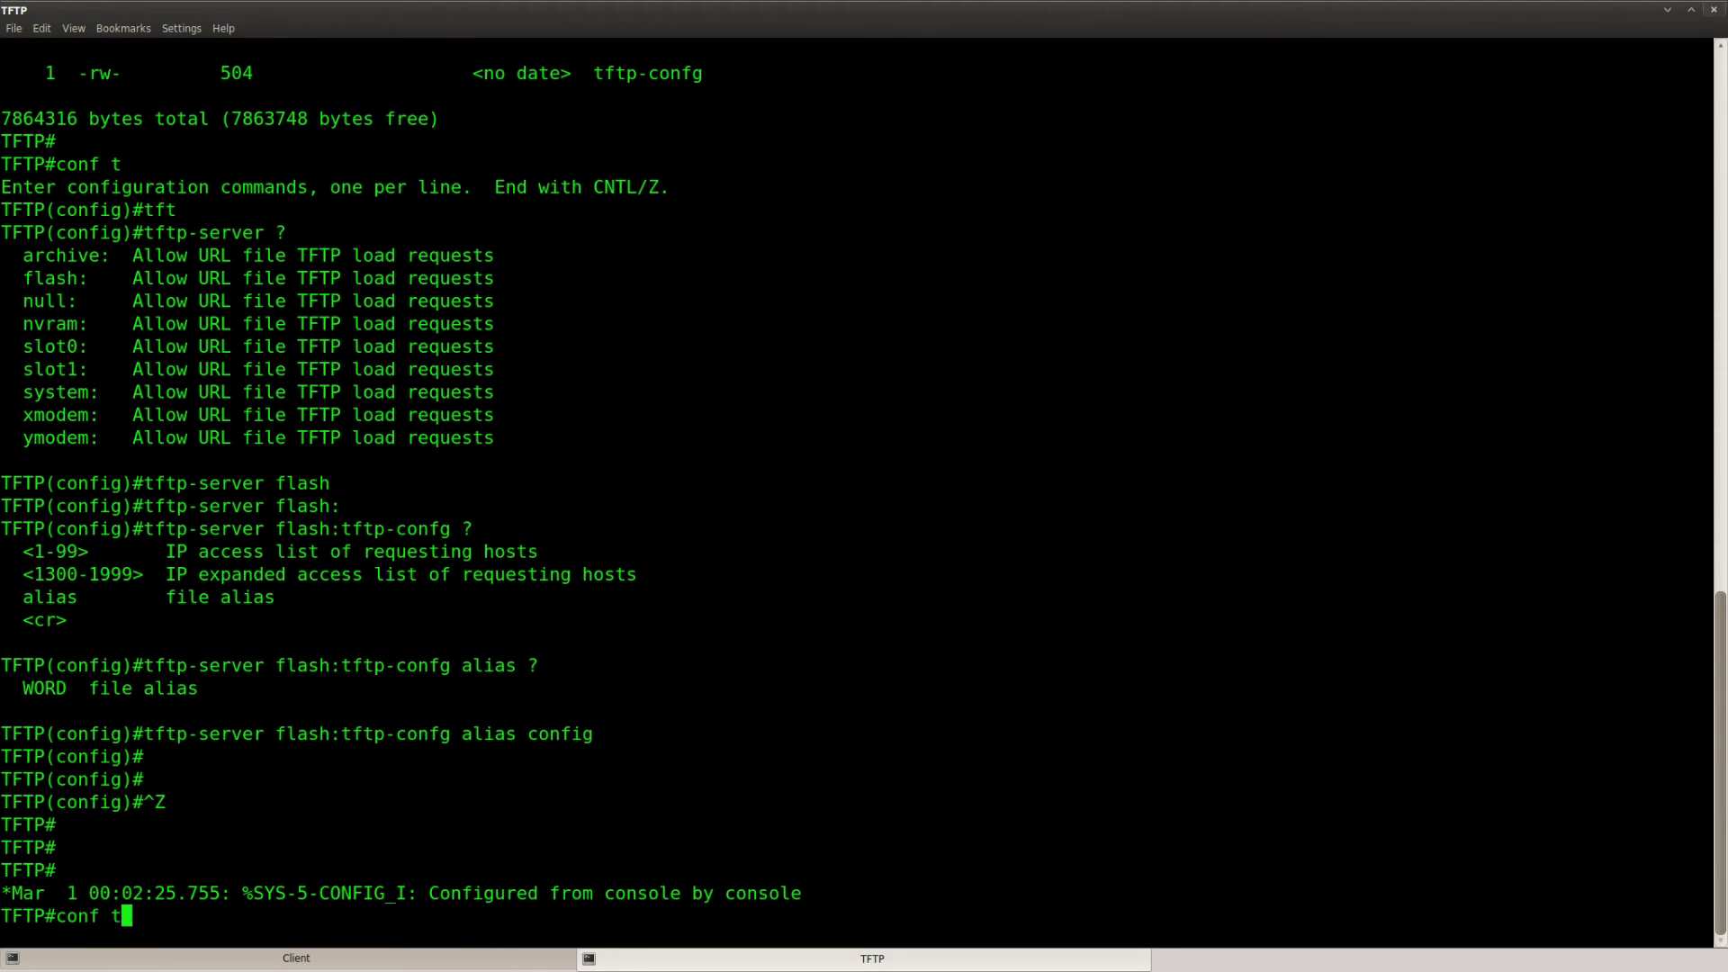
key("Return")
key("Up")
type("?")
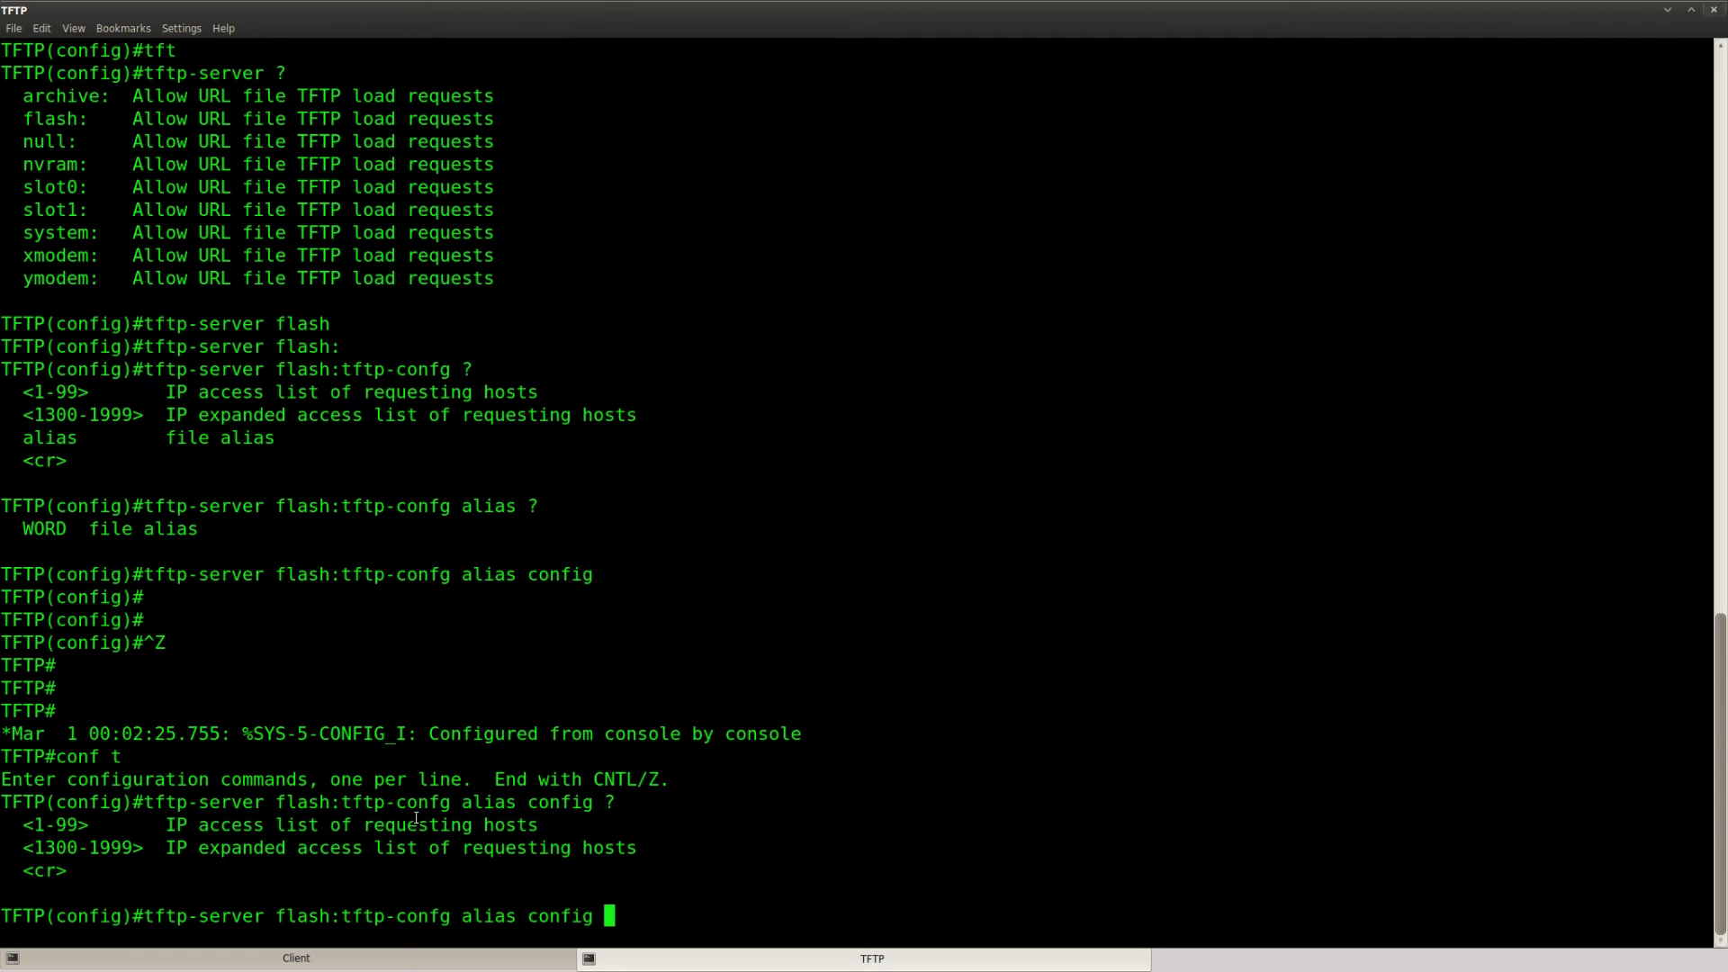
left_click_drag(538, 825, 22, 826)
left_click(601, 879)
left_click_drag(538, 825, 28, 825)
left_click(571, 856)
type("1 ?")
key("Return")
Step: Create 'access-list 1 permit 192.168.12.0 0.0.0.255'
type("acc")
key("Tab")
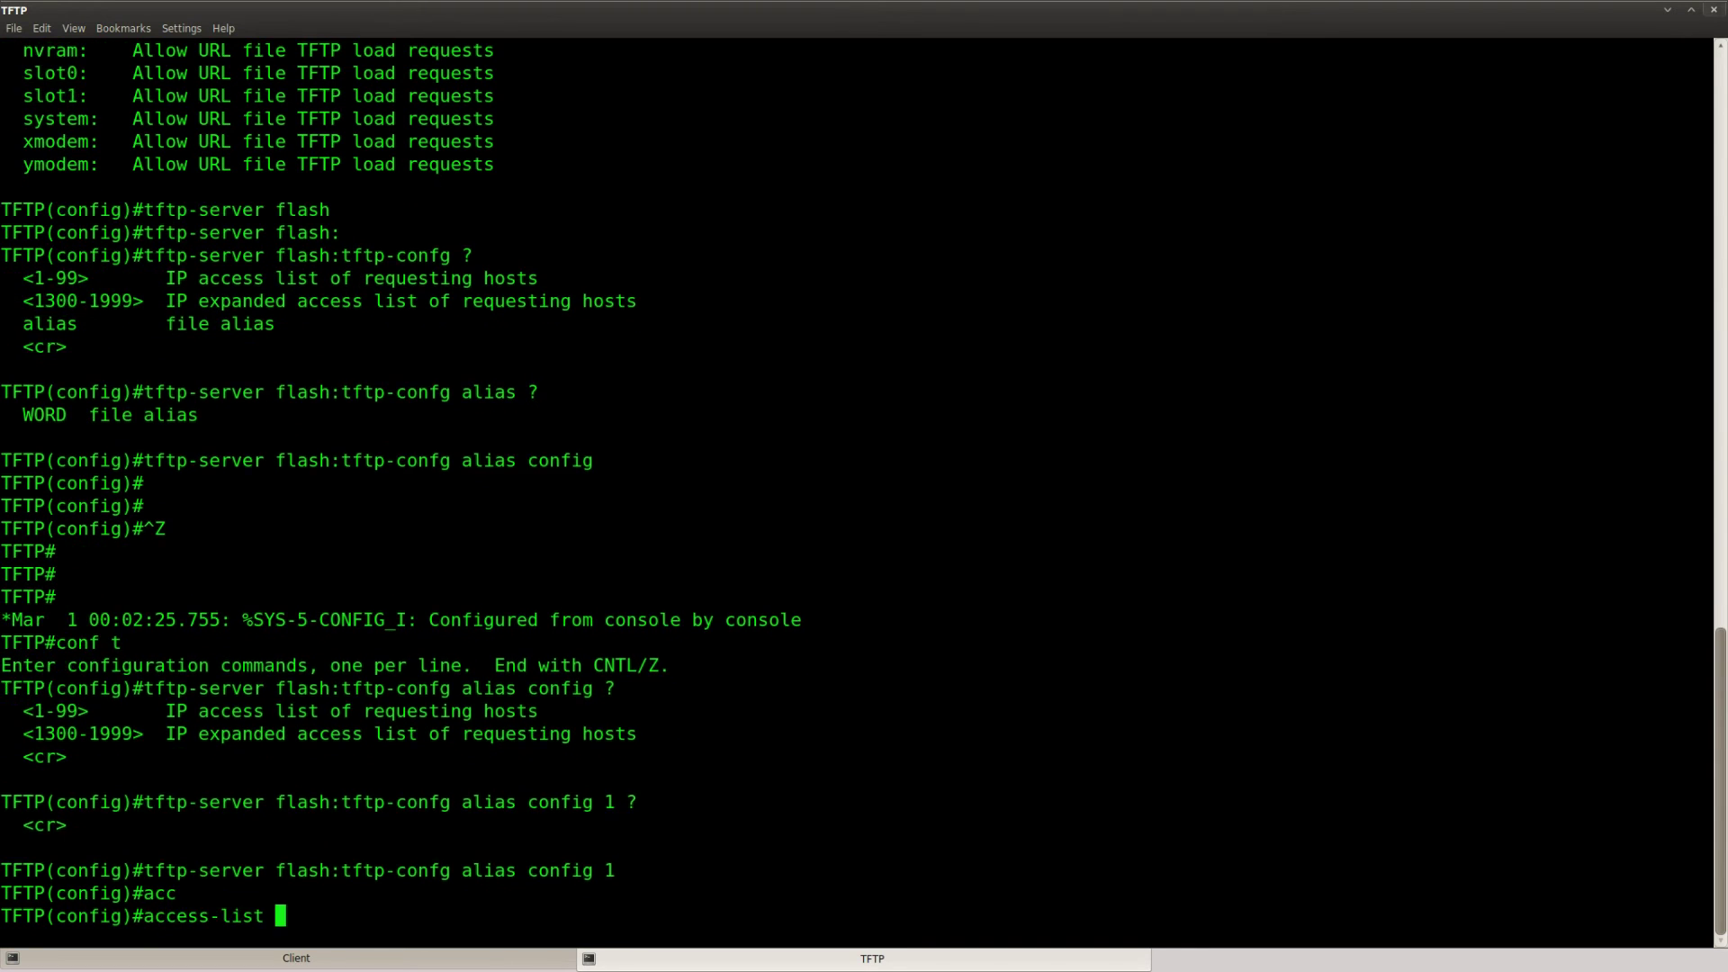
type("1 per")
key("Tab")
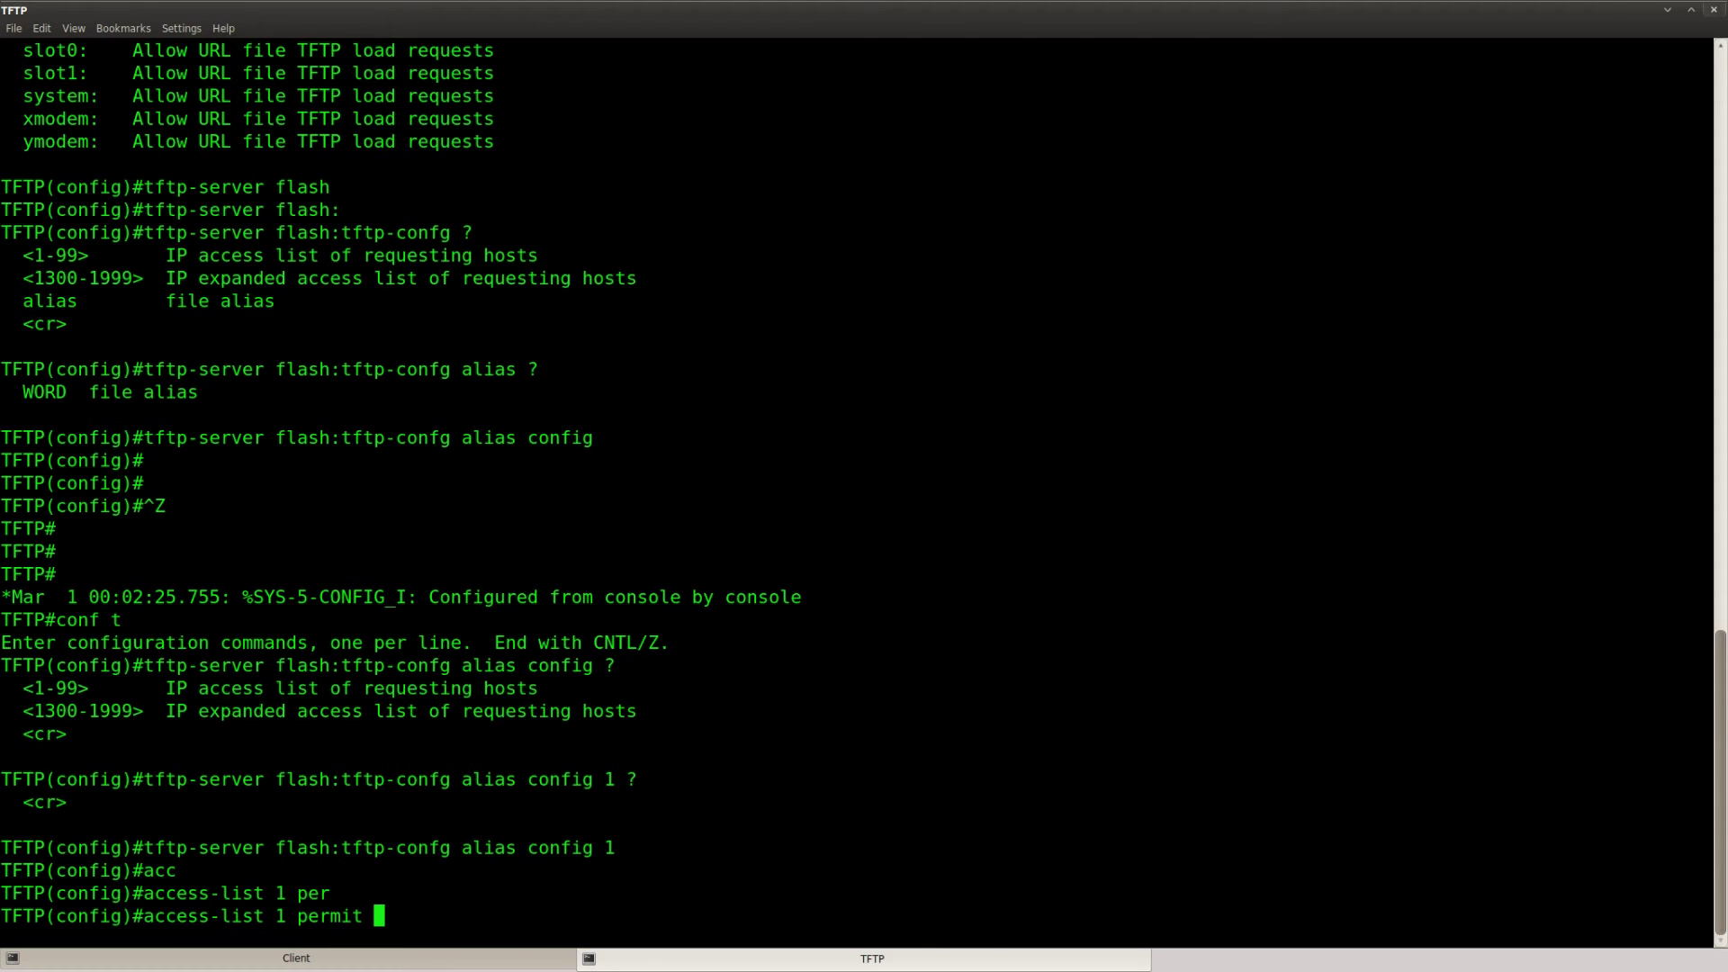
type("192.168.12.0 0.0.0.255")
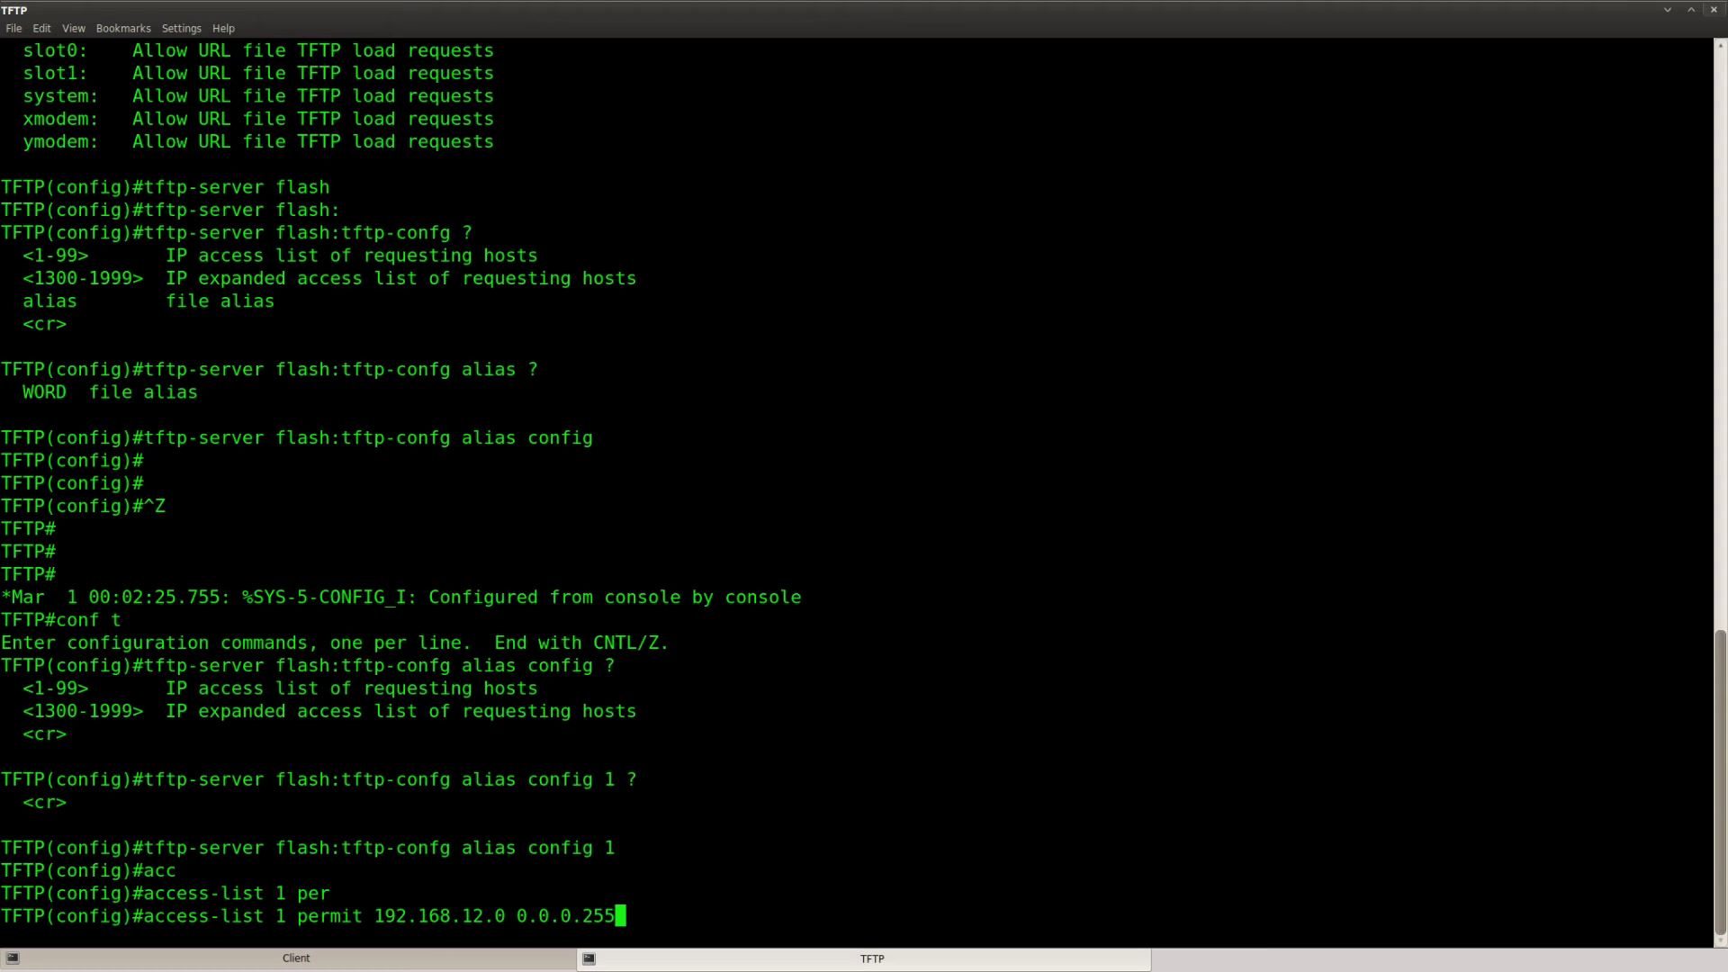
key("Return")
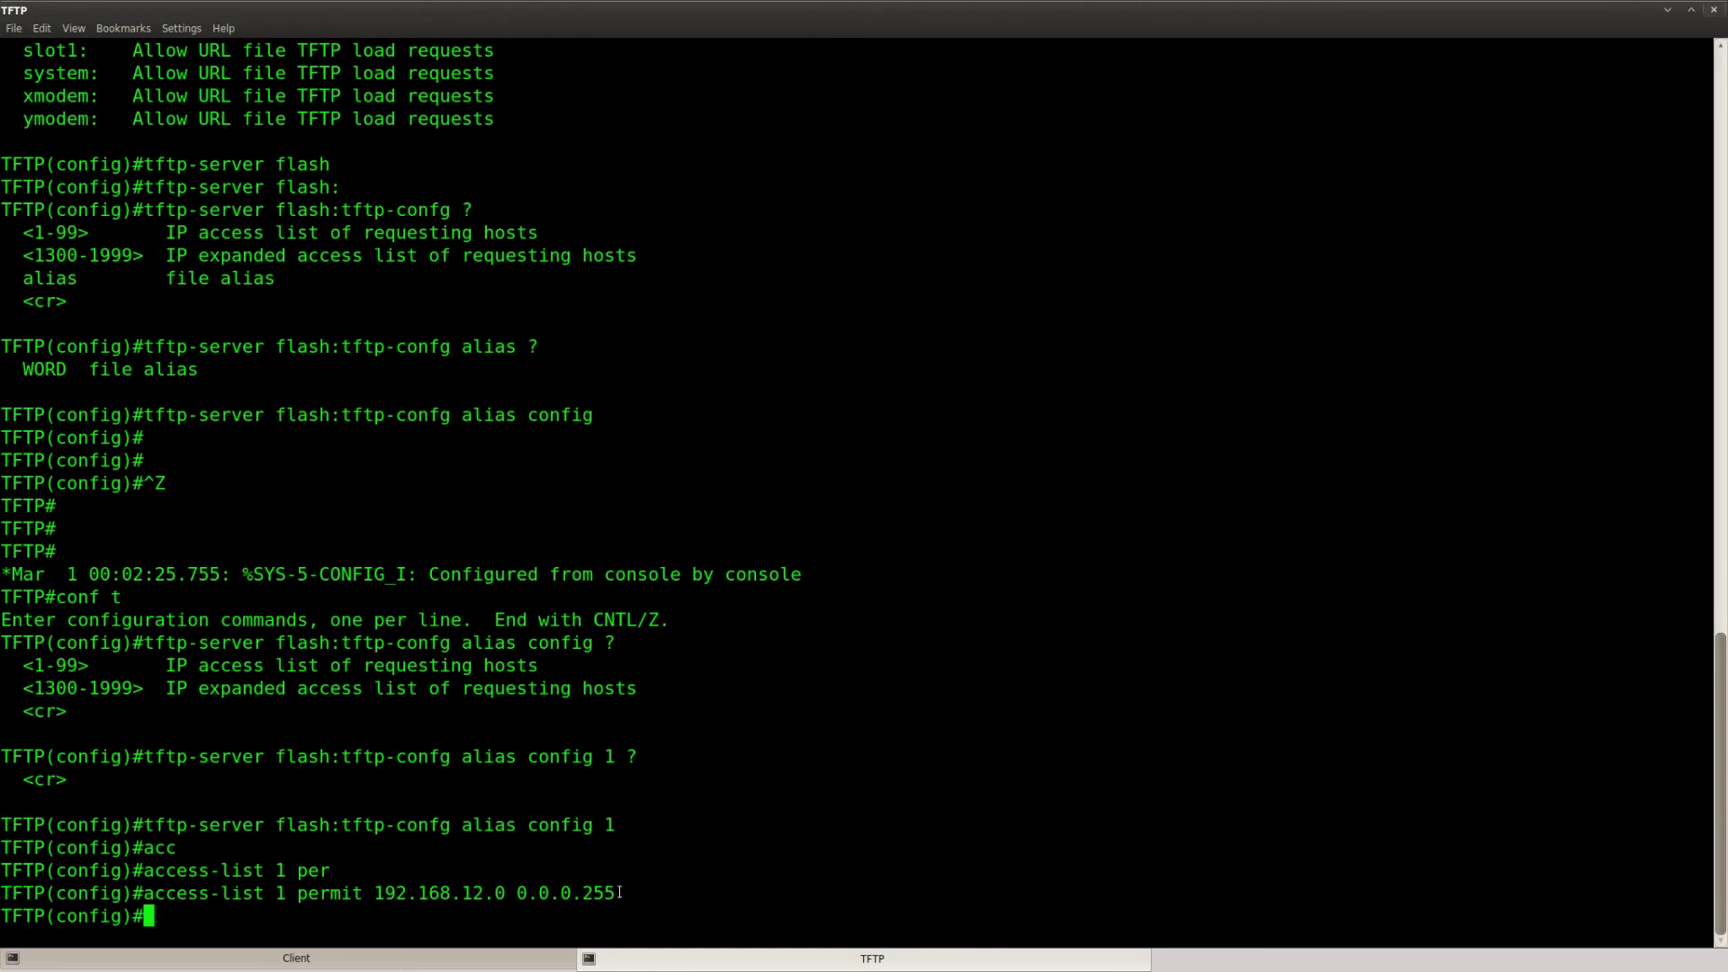
left_click_drag(625, 893, 390, 895)
key("Return")
key("Return")
left_click(324, 964)
Step: Enter privileged mode on router Client with 'ena'
key("Return")
key("Return")
type("ena")
key("Return")
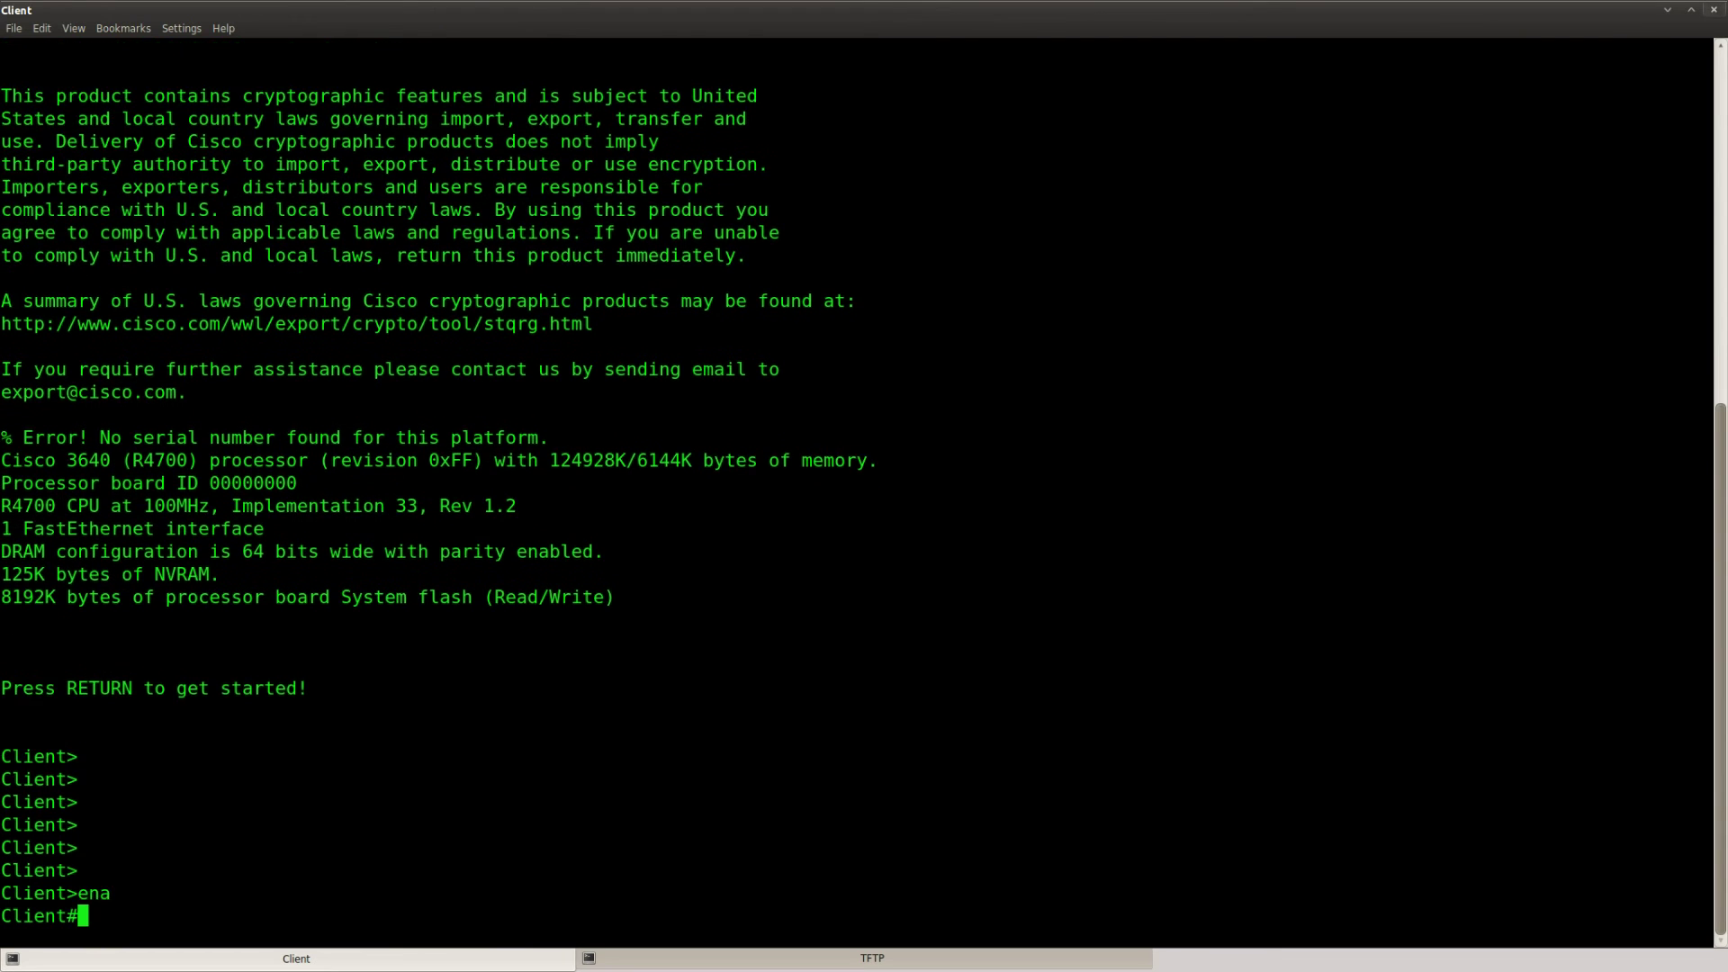
key("Return")
key("Return")
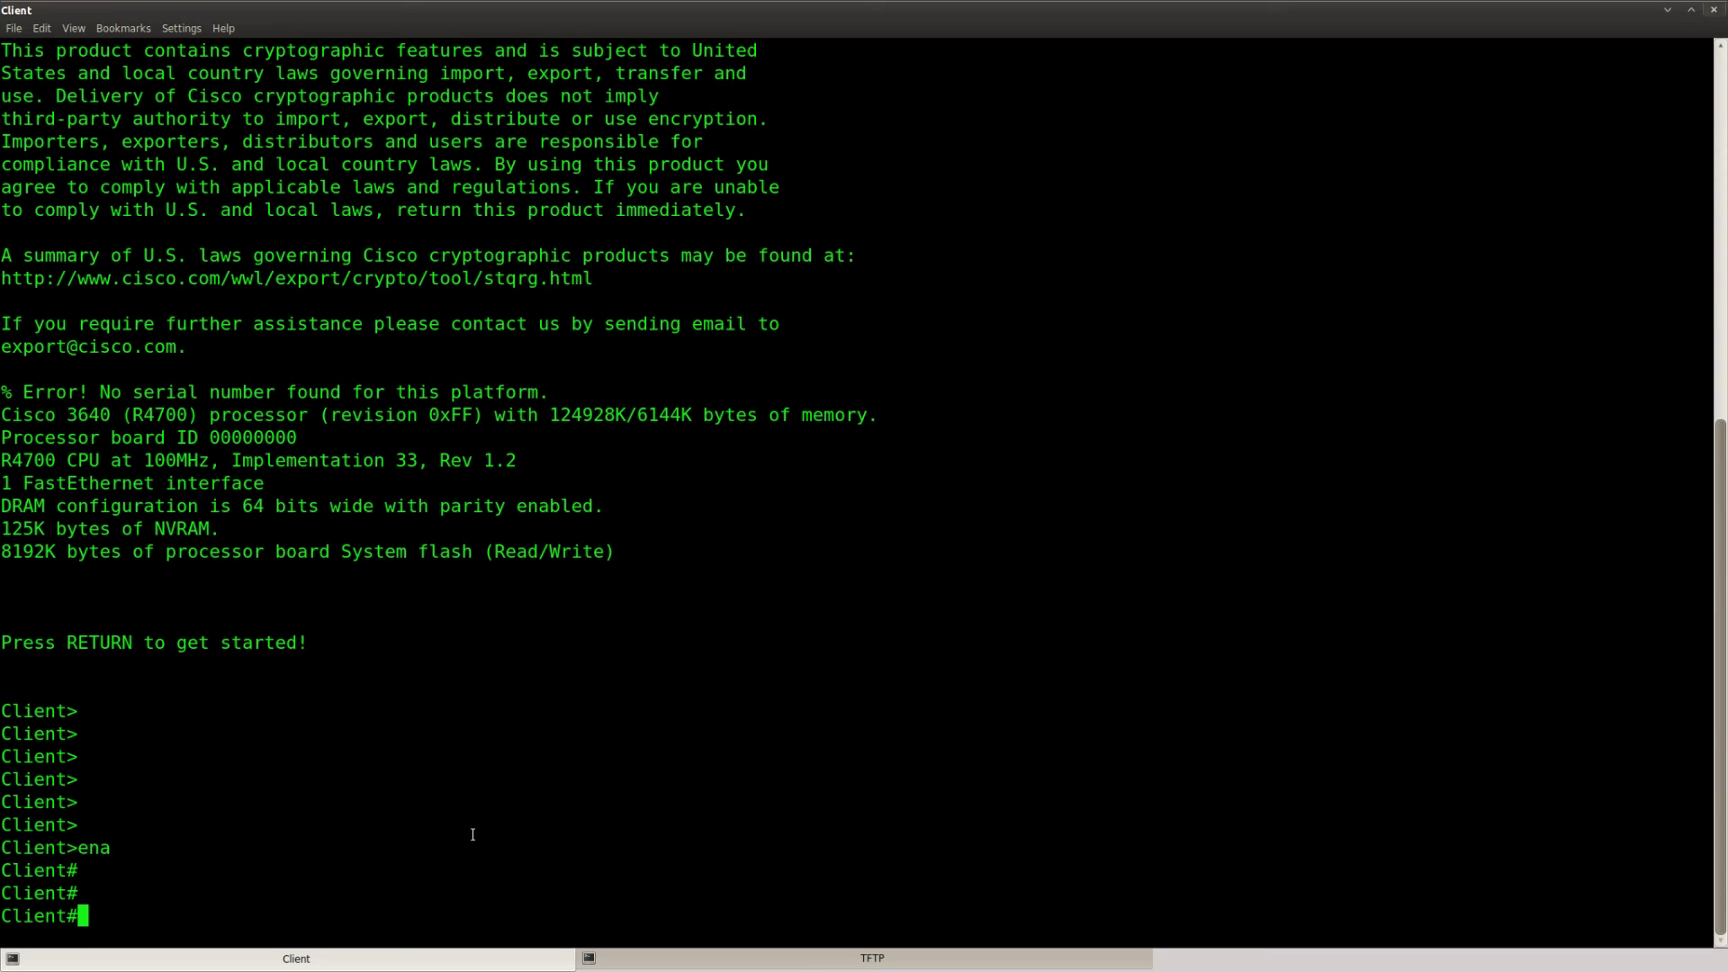
Step: On router TFTP, enable 'debug tftp events'
left_click(796, 959)
key("Return")
key("ctrl+z")
key("Return")
type("deb")
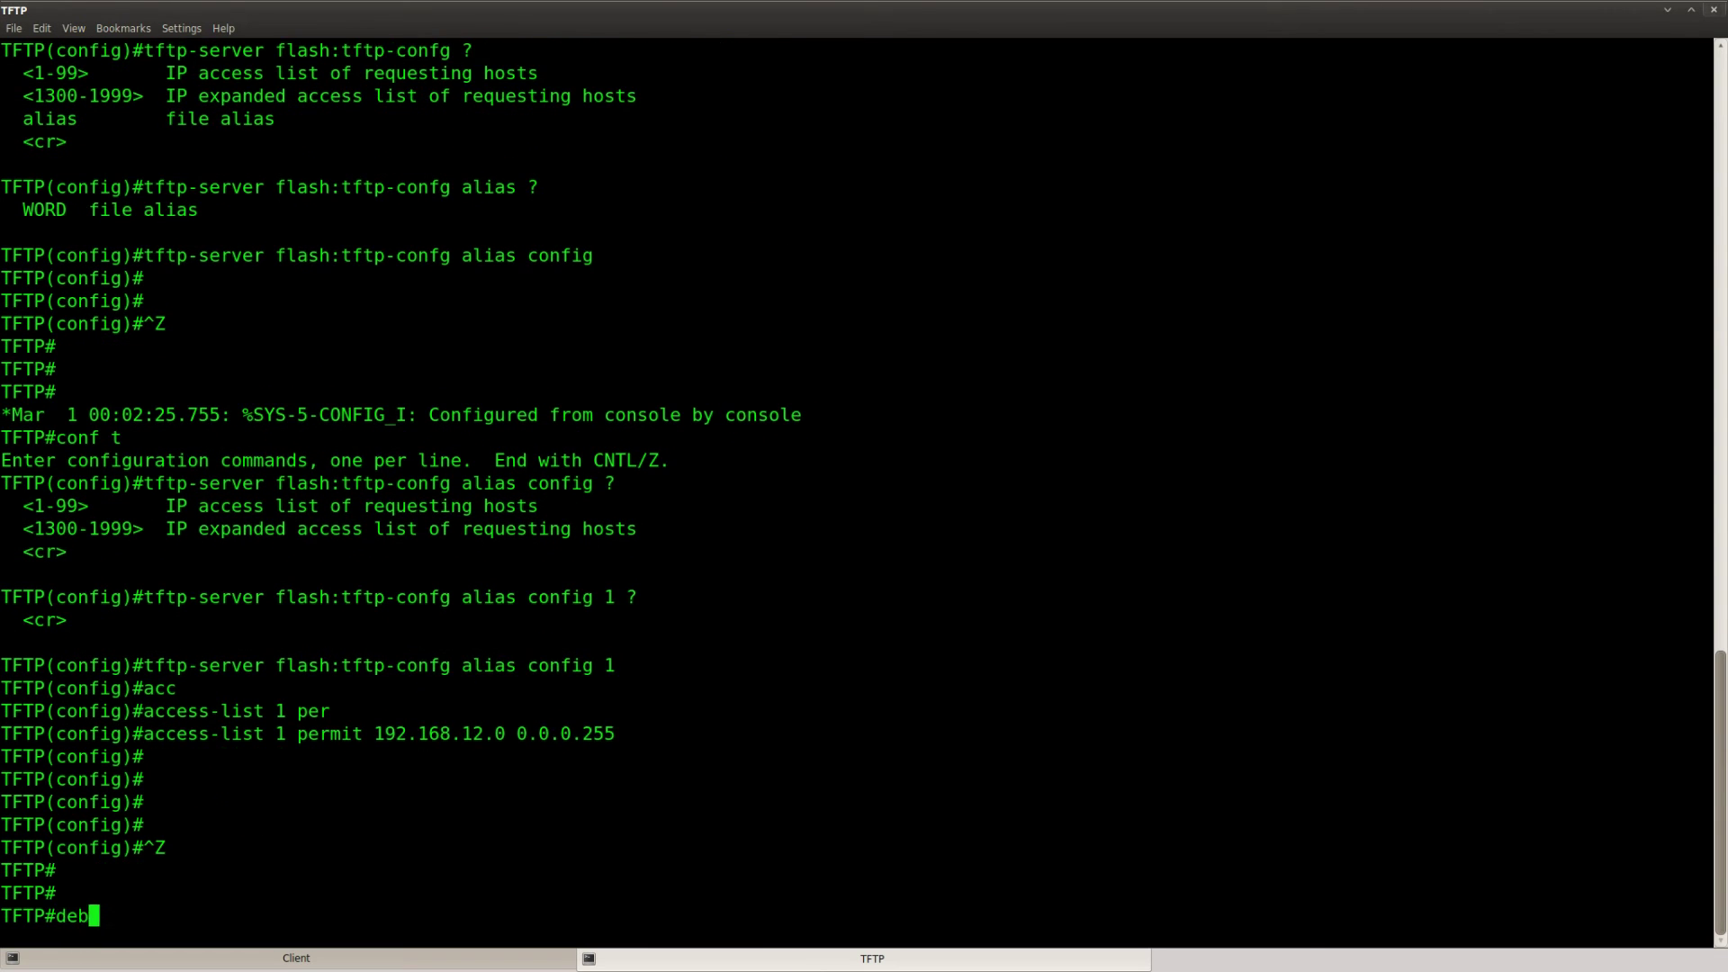
key("Tab")
type("tf")
key("Tab")
type("eve")
key("Tab")
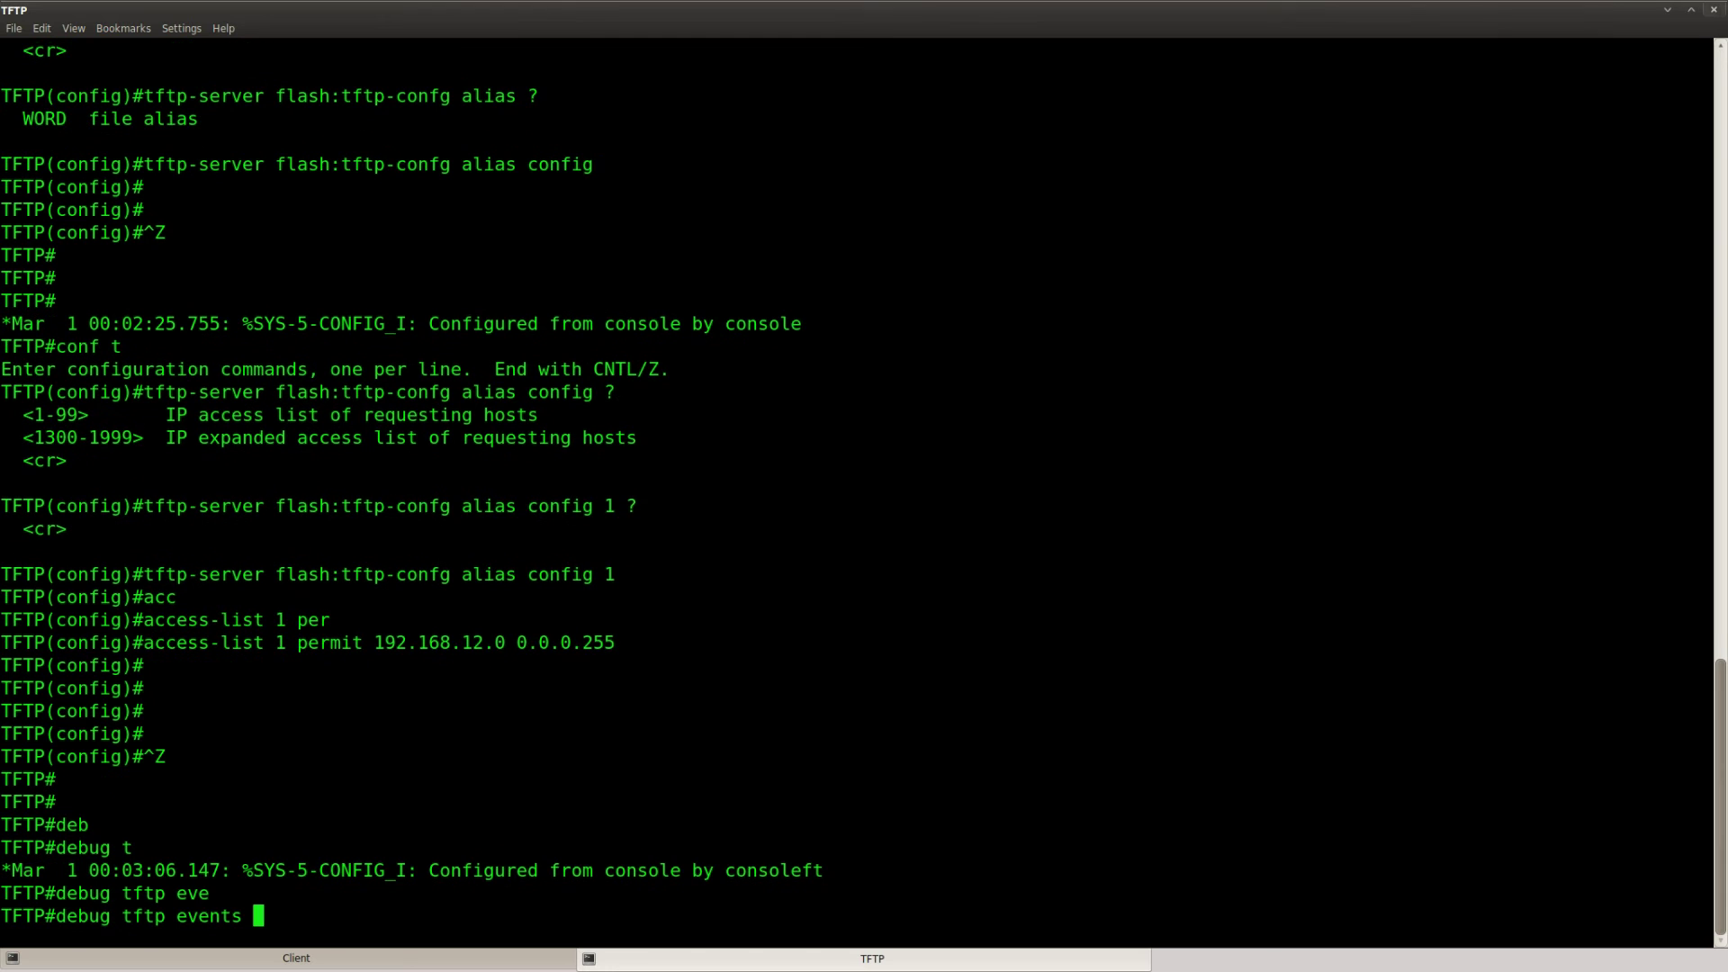
key("Return")
Step: From Client, run 'copy tftp://192.168.12.2/config null:' and confirm 504 bytes received
key("Return")
key("Return")
left_click(370, 963)
key("Return")
key("Return")
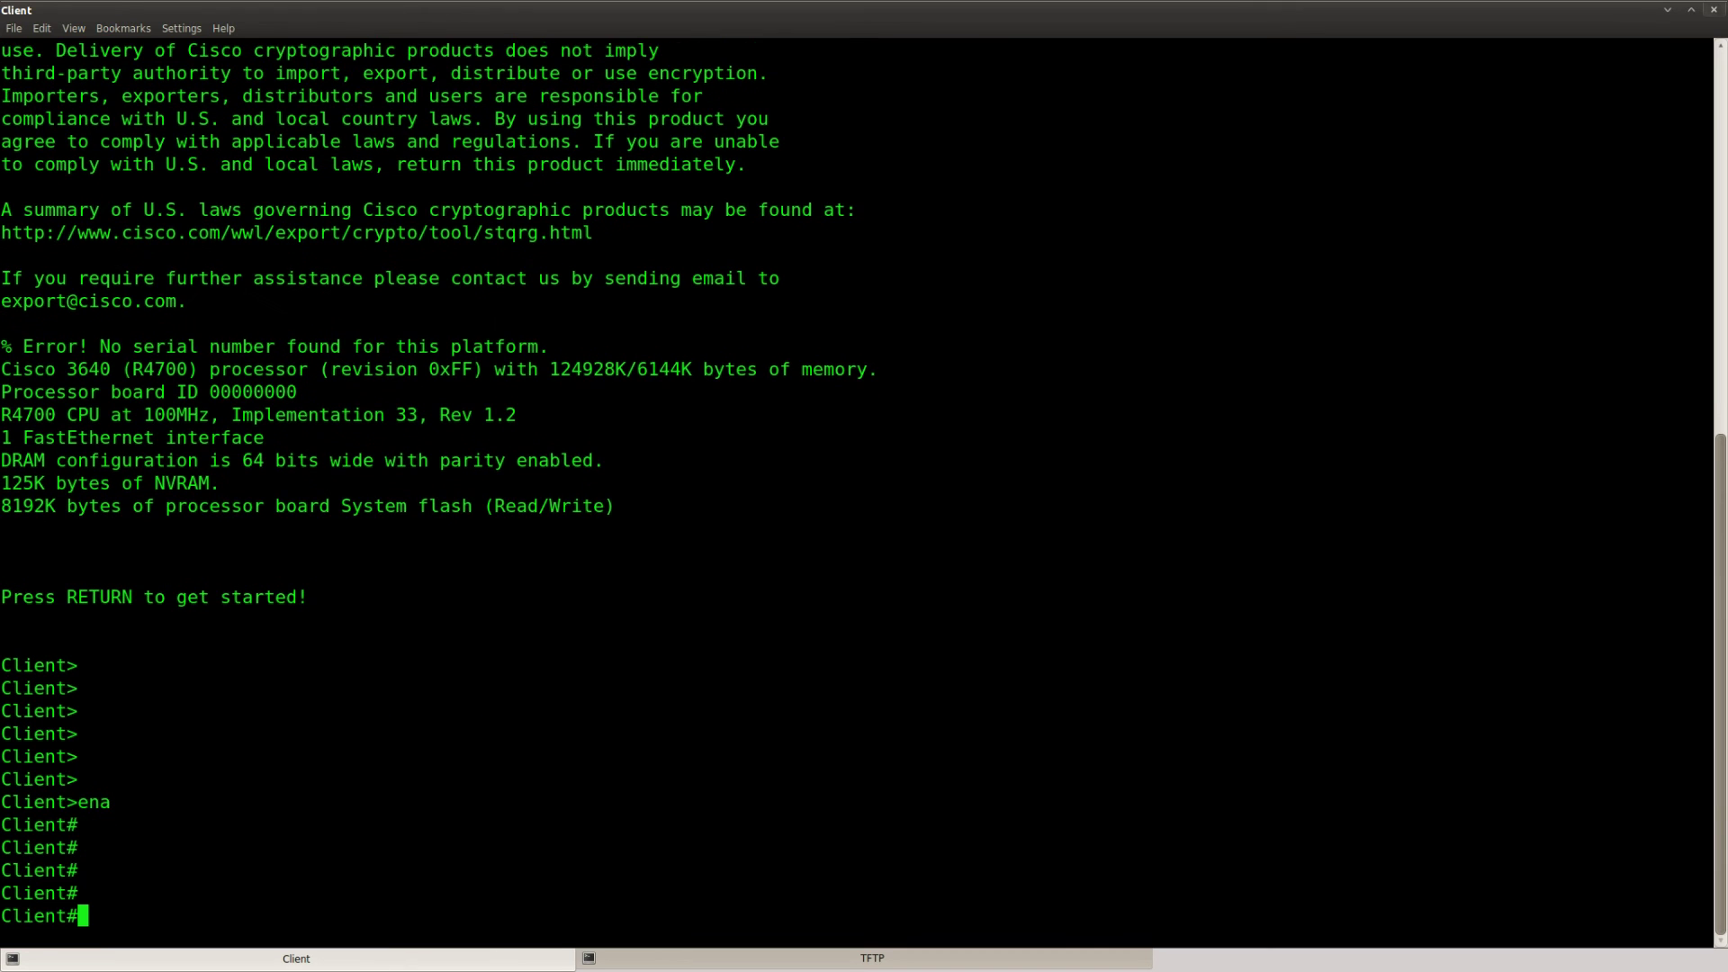
type("cop")
key("Tab")
type("tft")
key("Tab")
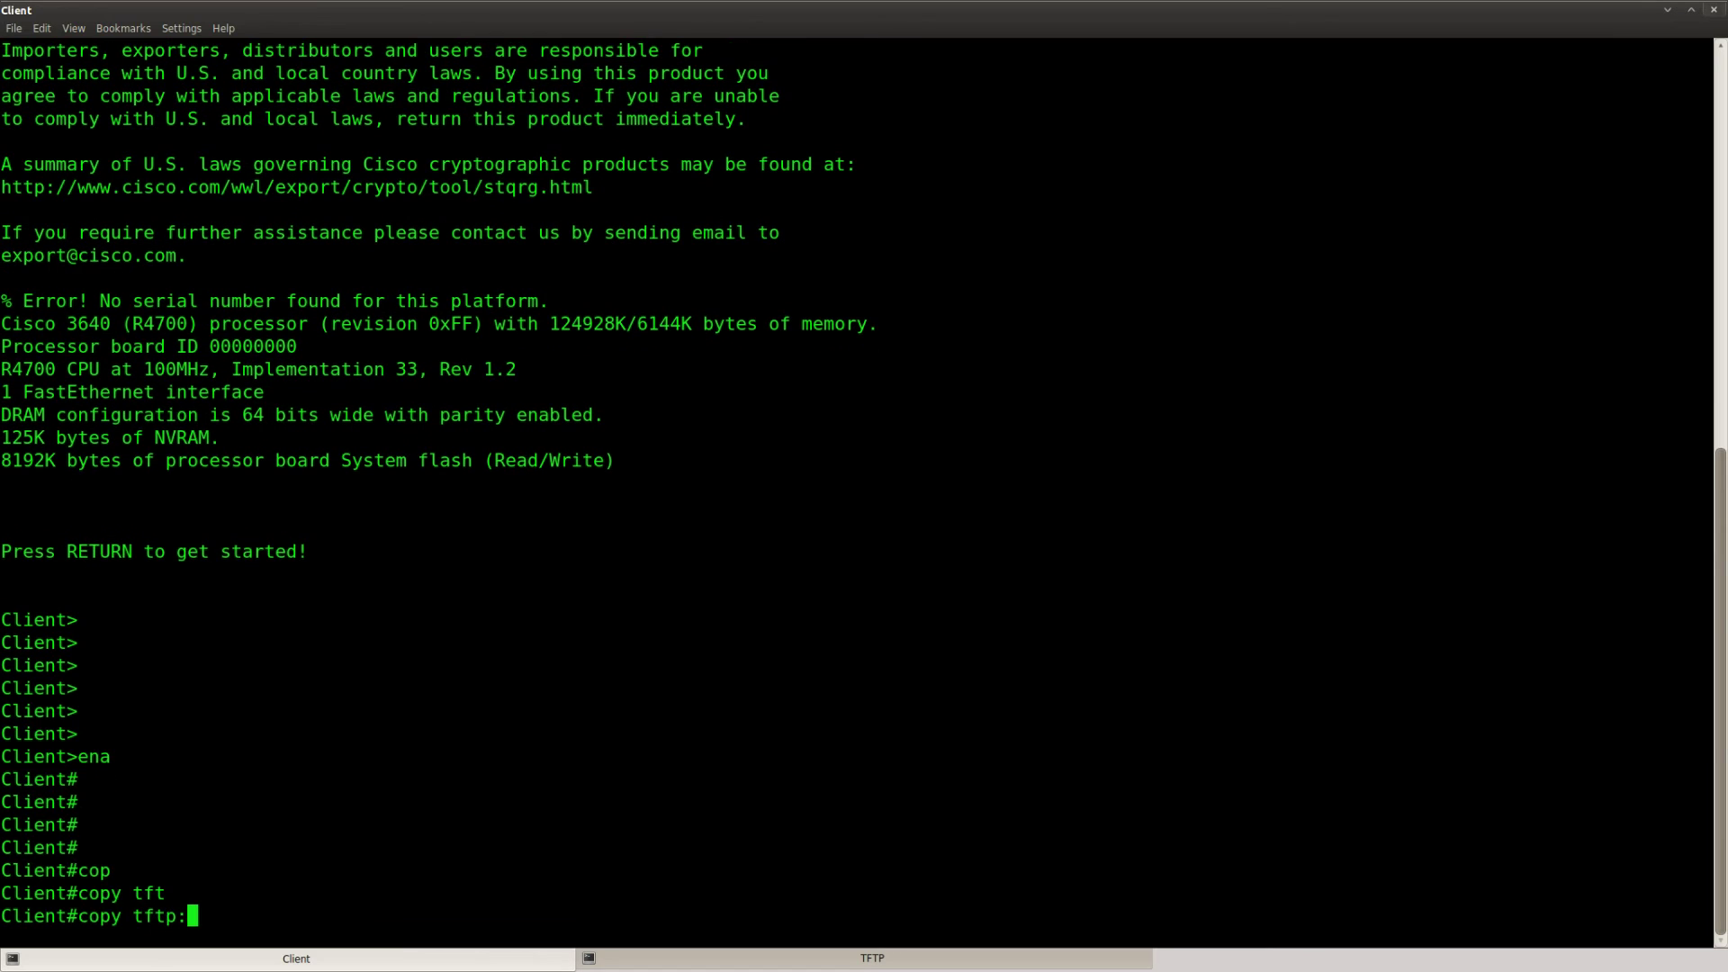
type("//192.168.12.")
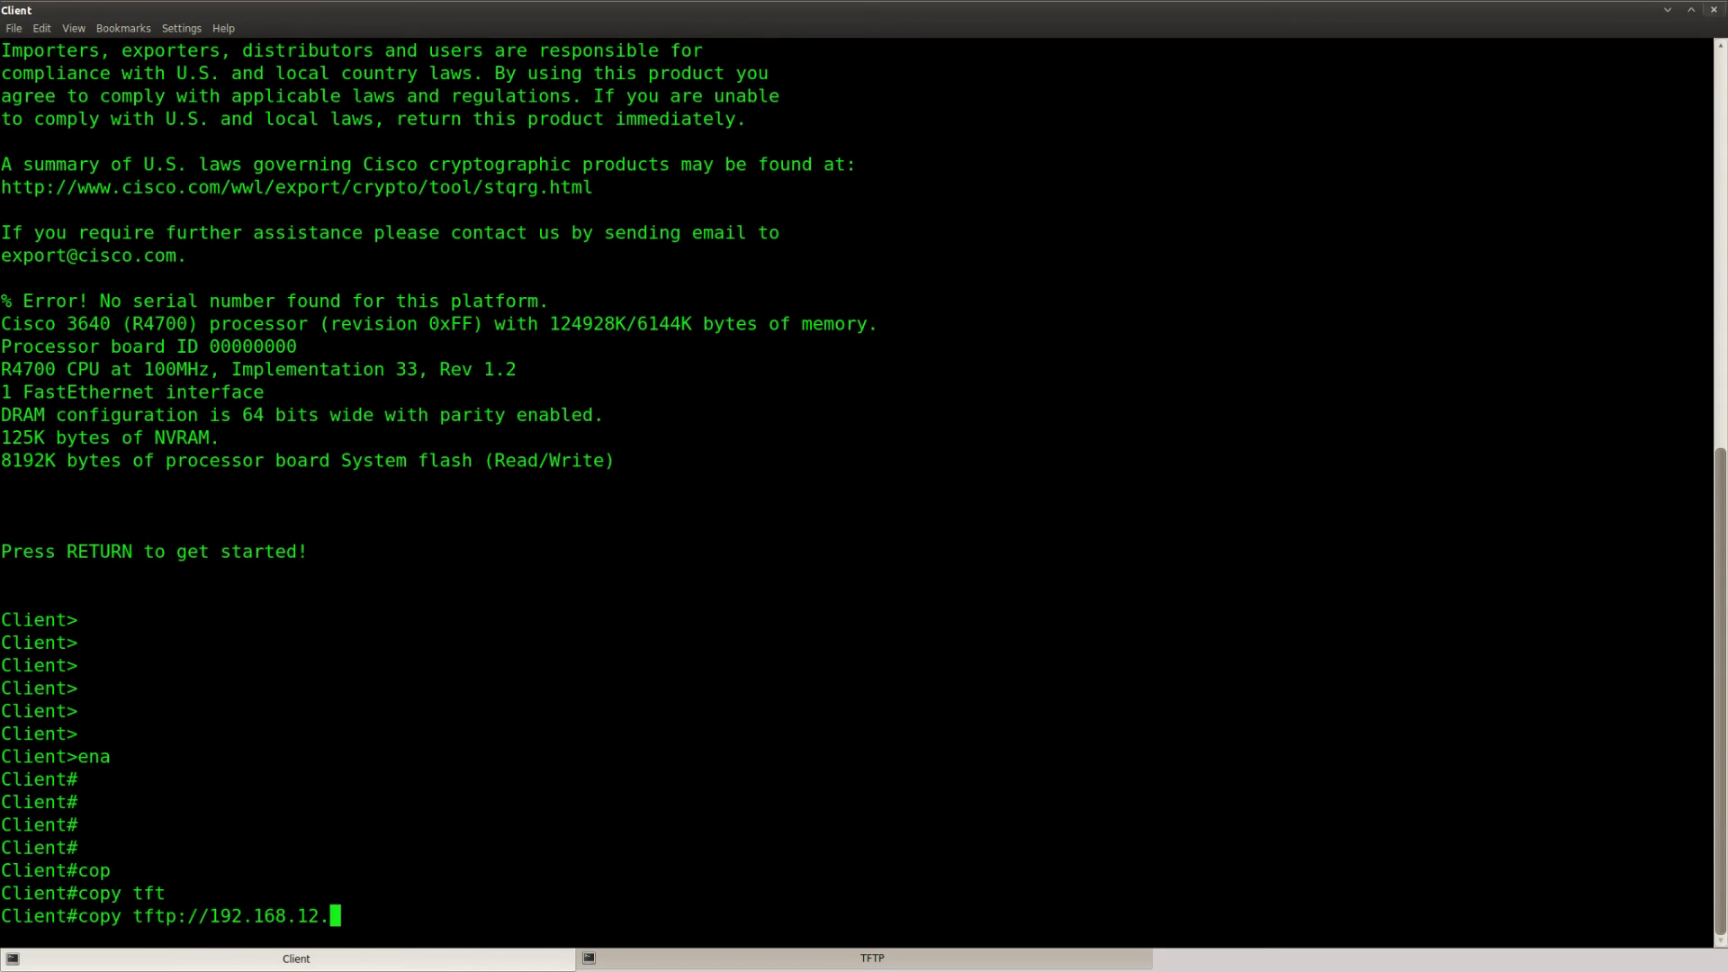
type("2/config null:")
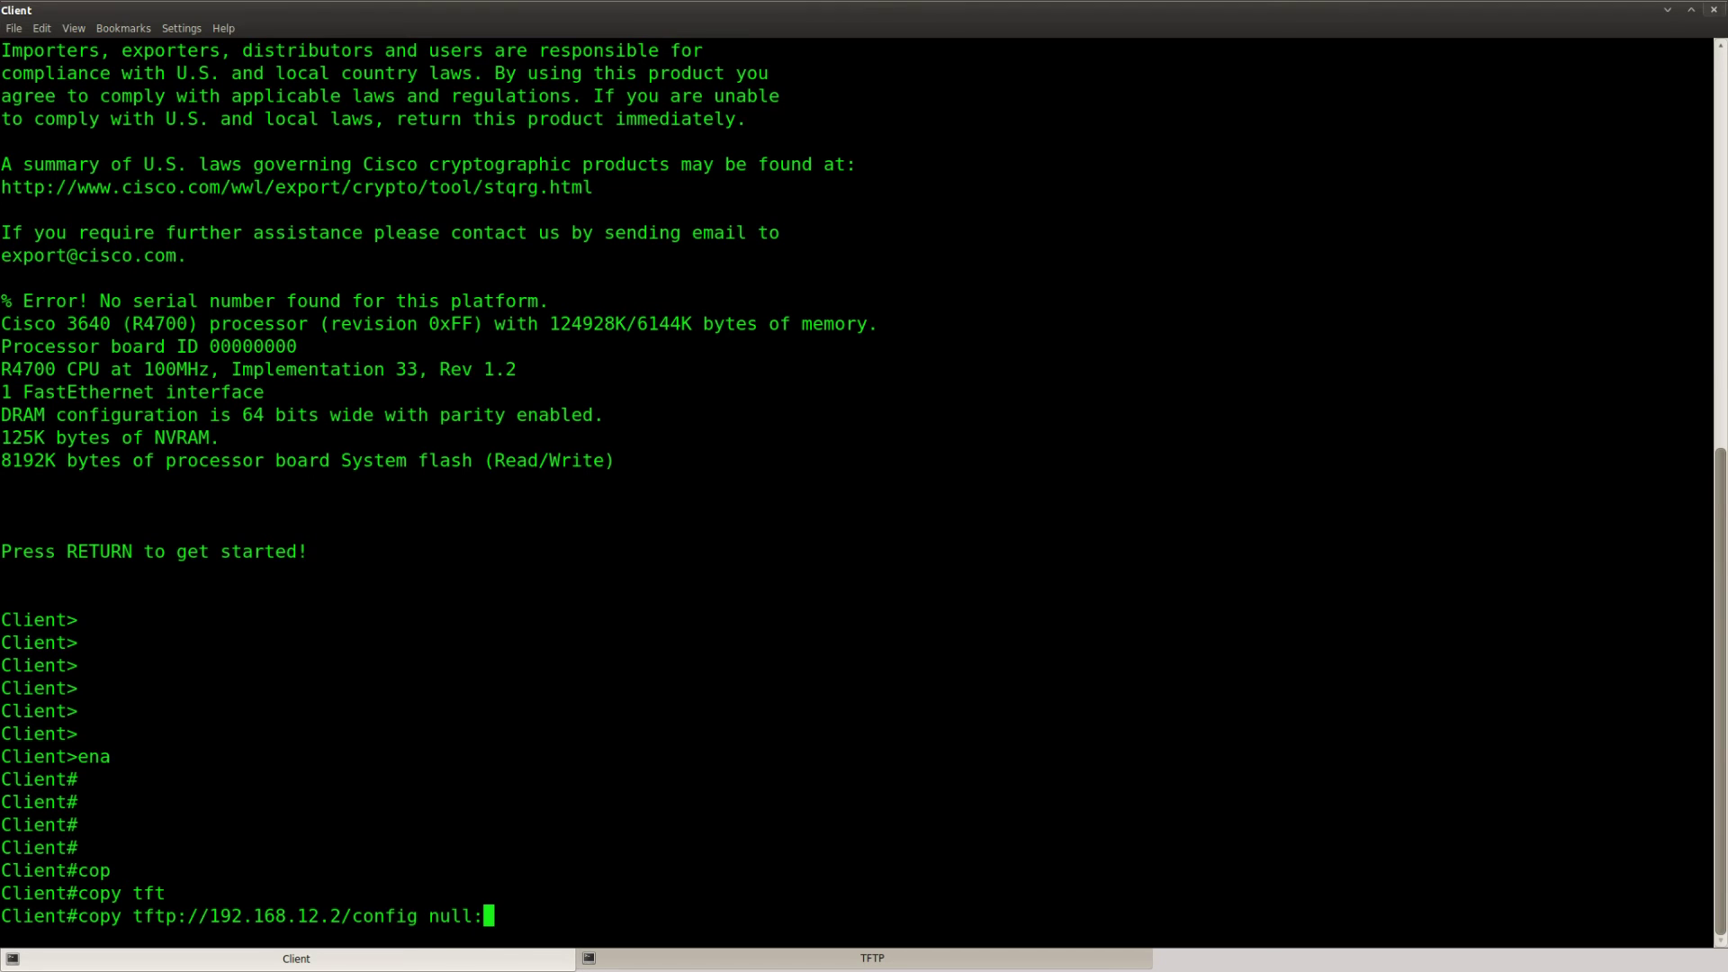
key("Return")
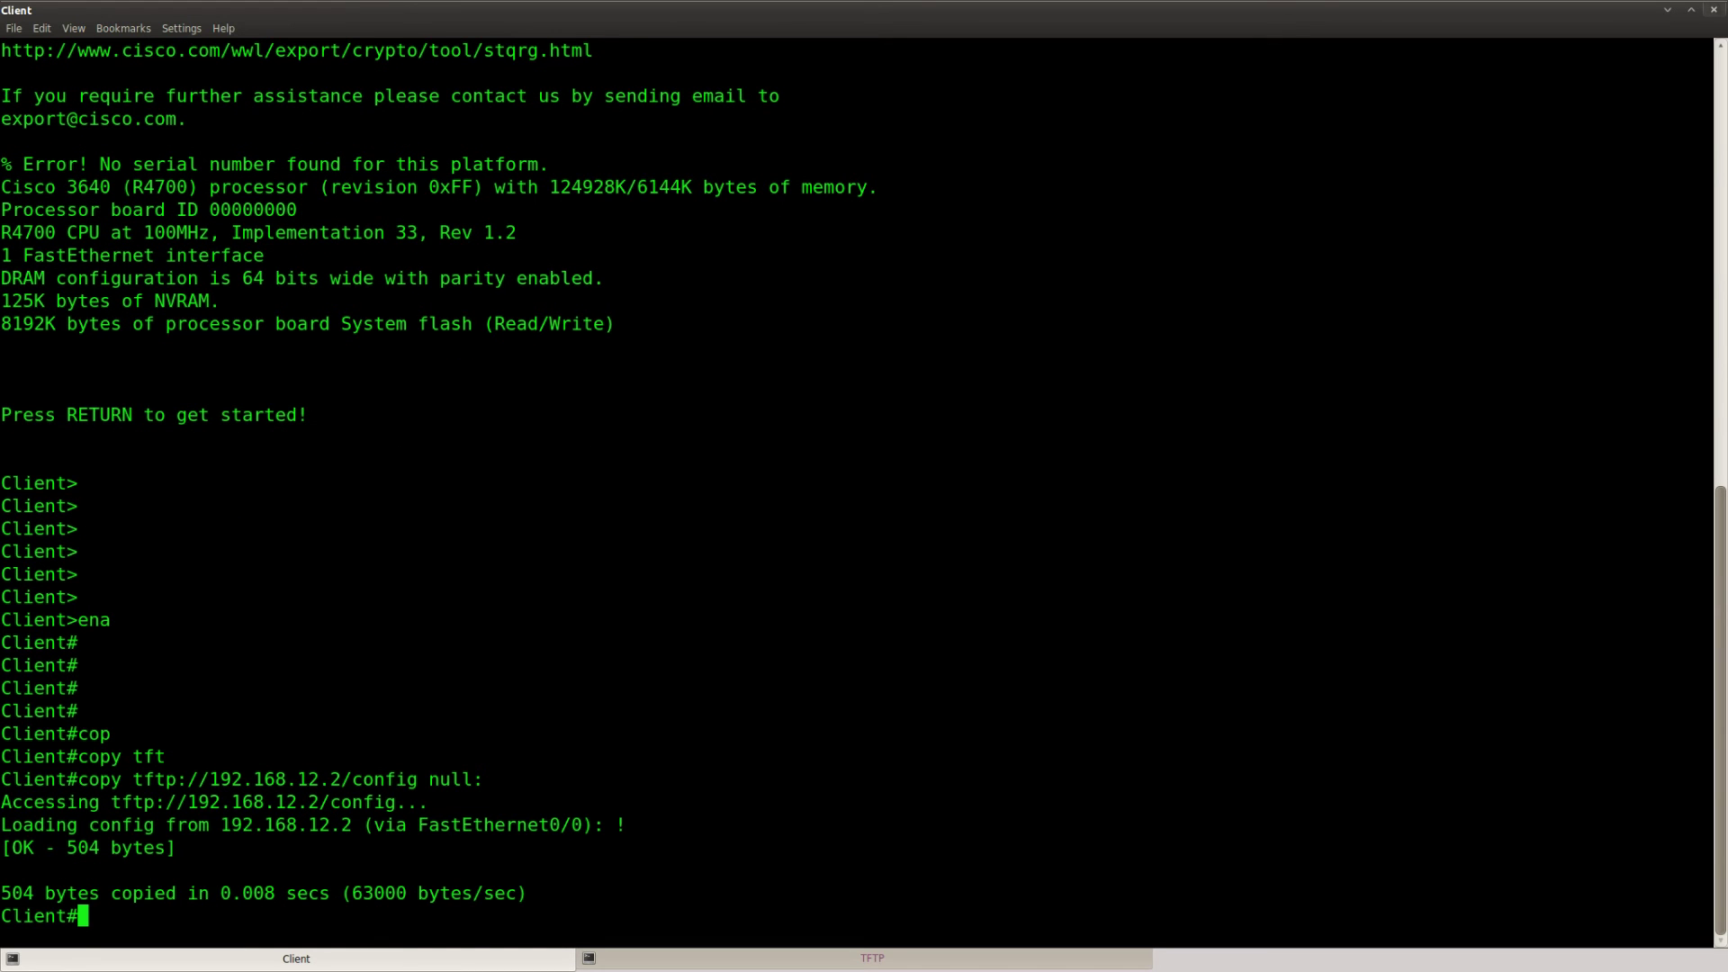
key("Return")
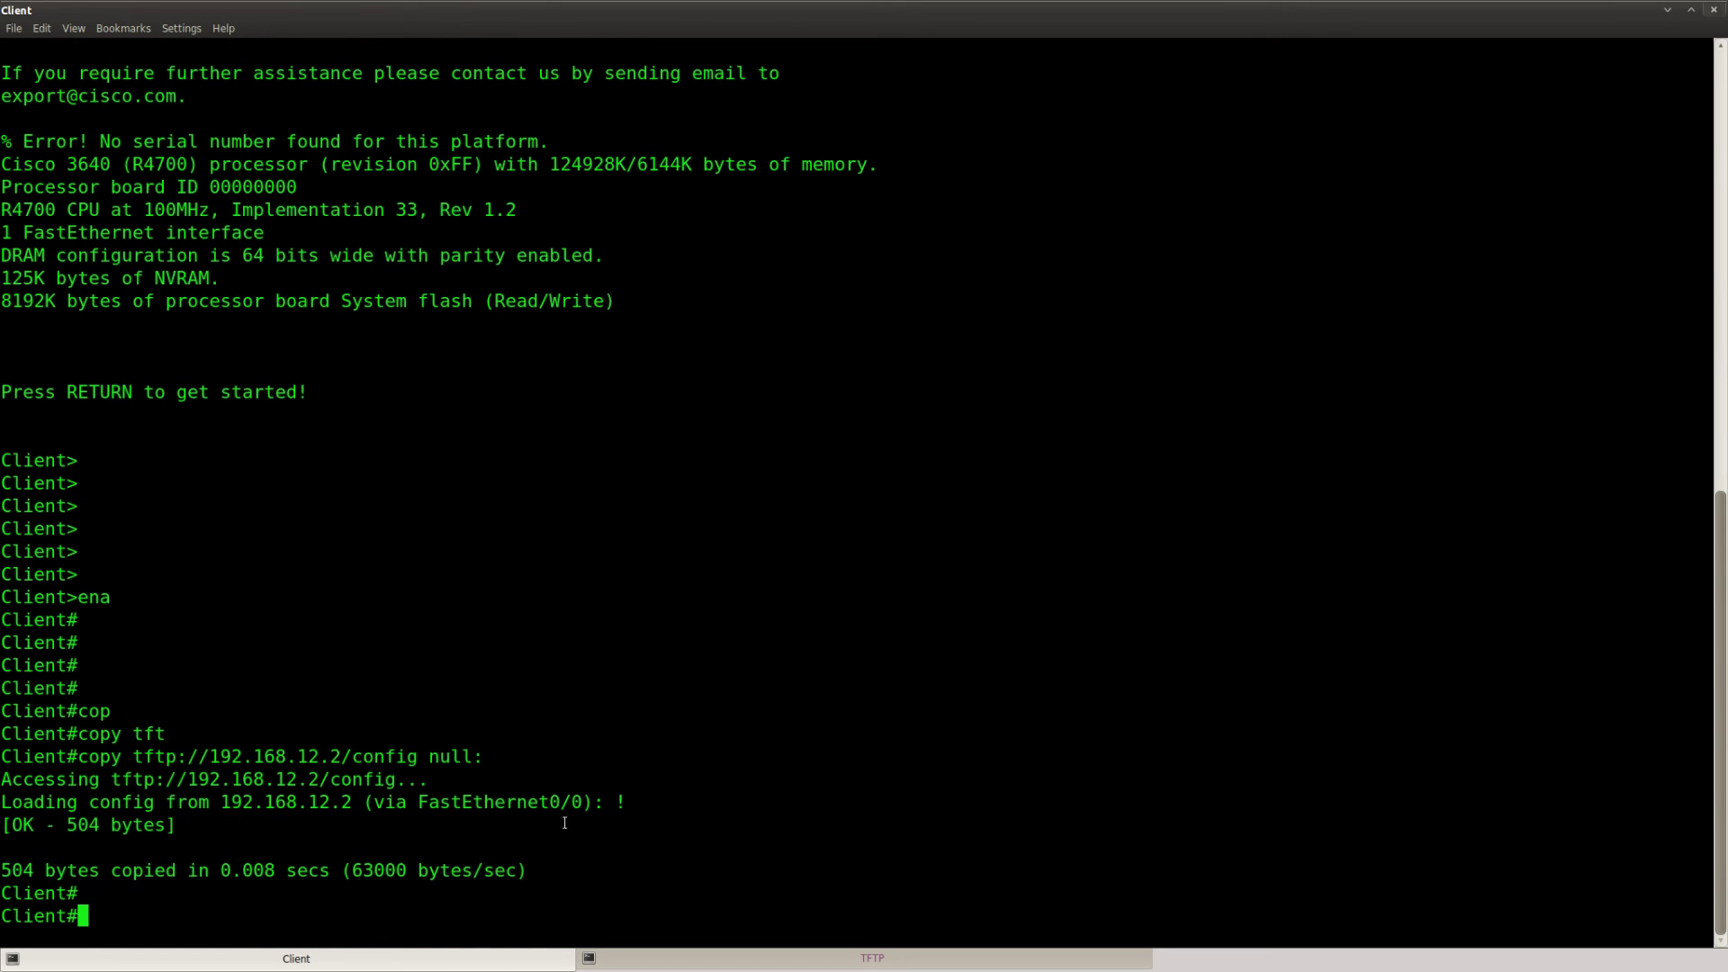
double_click(135, 801)
left_click_drag(357, 801, 1, 826)
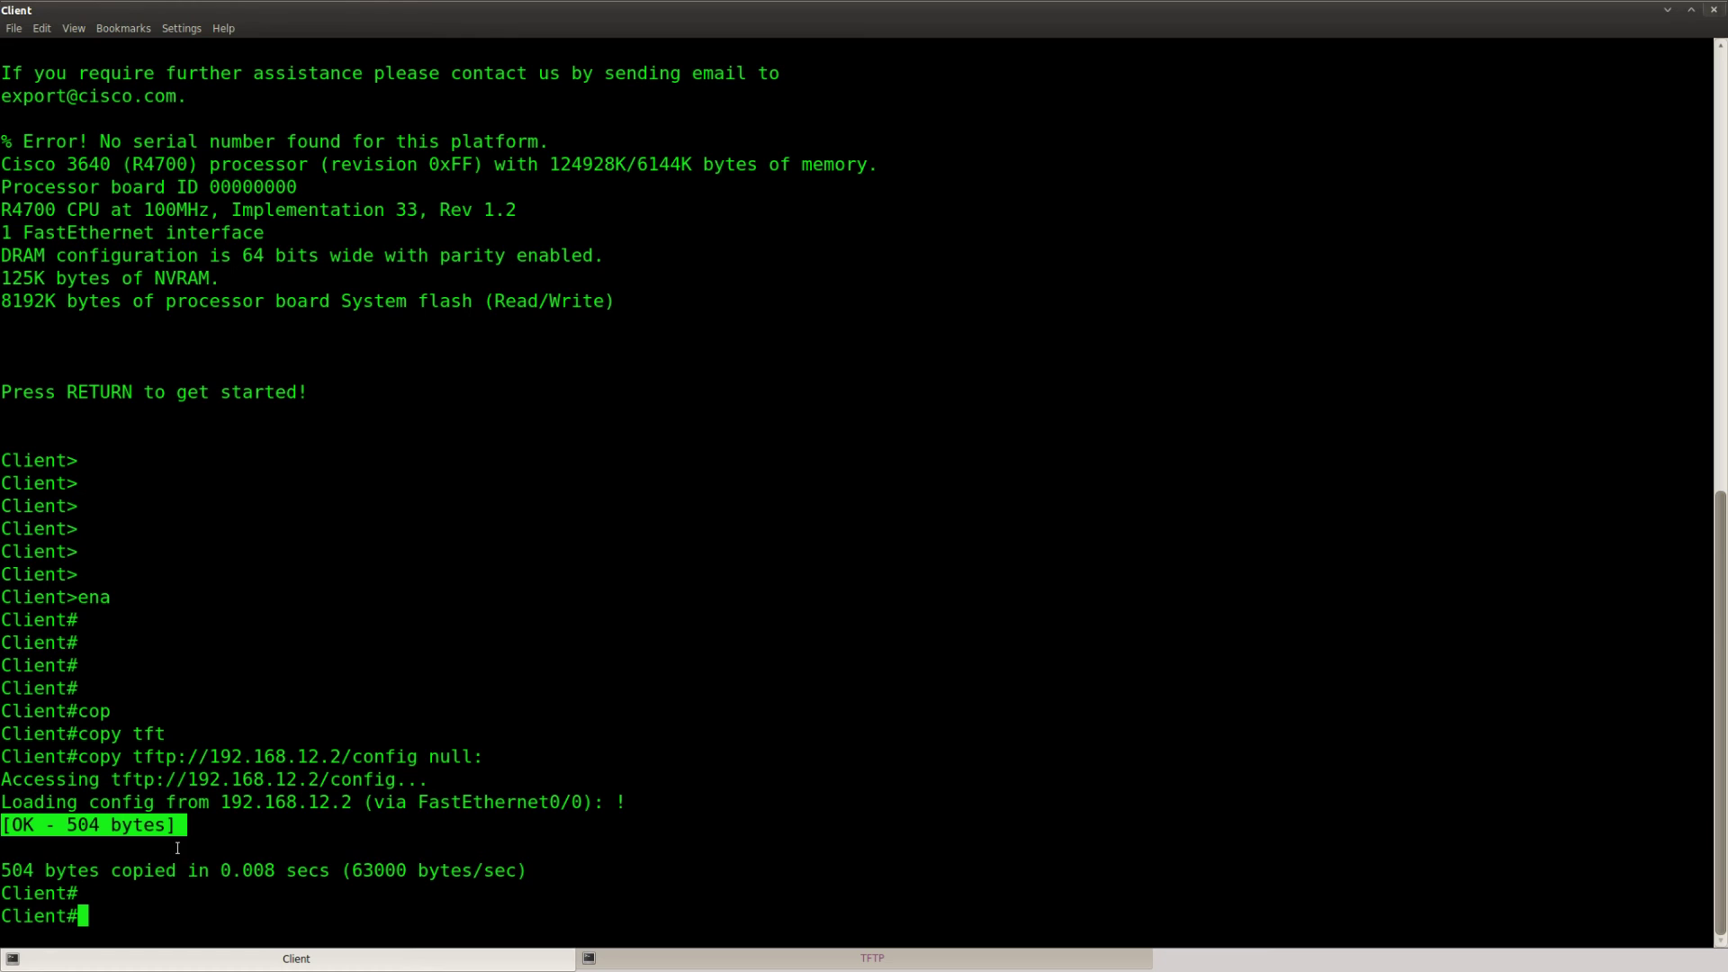
left_click(761, 959)
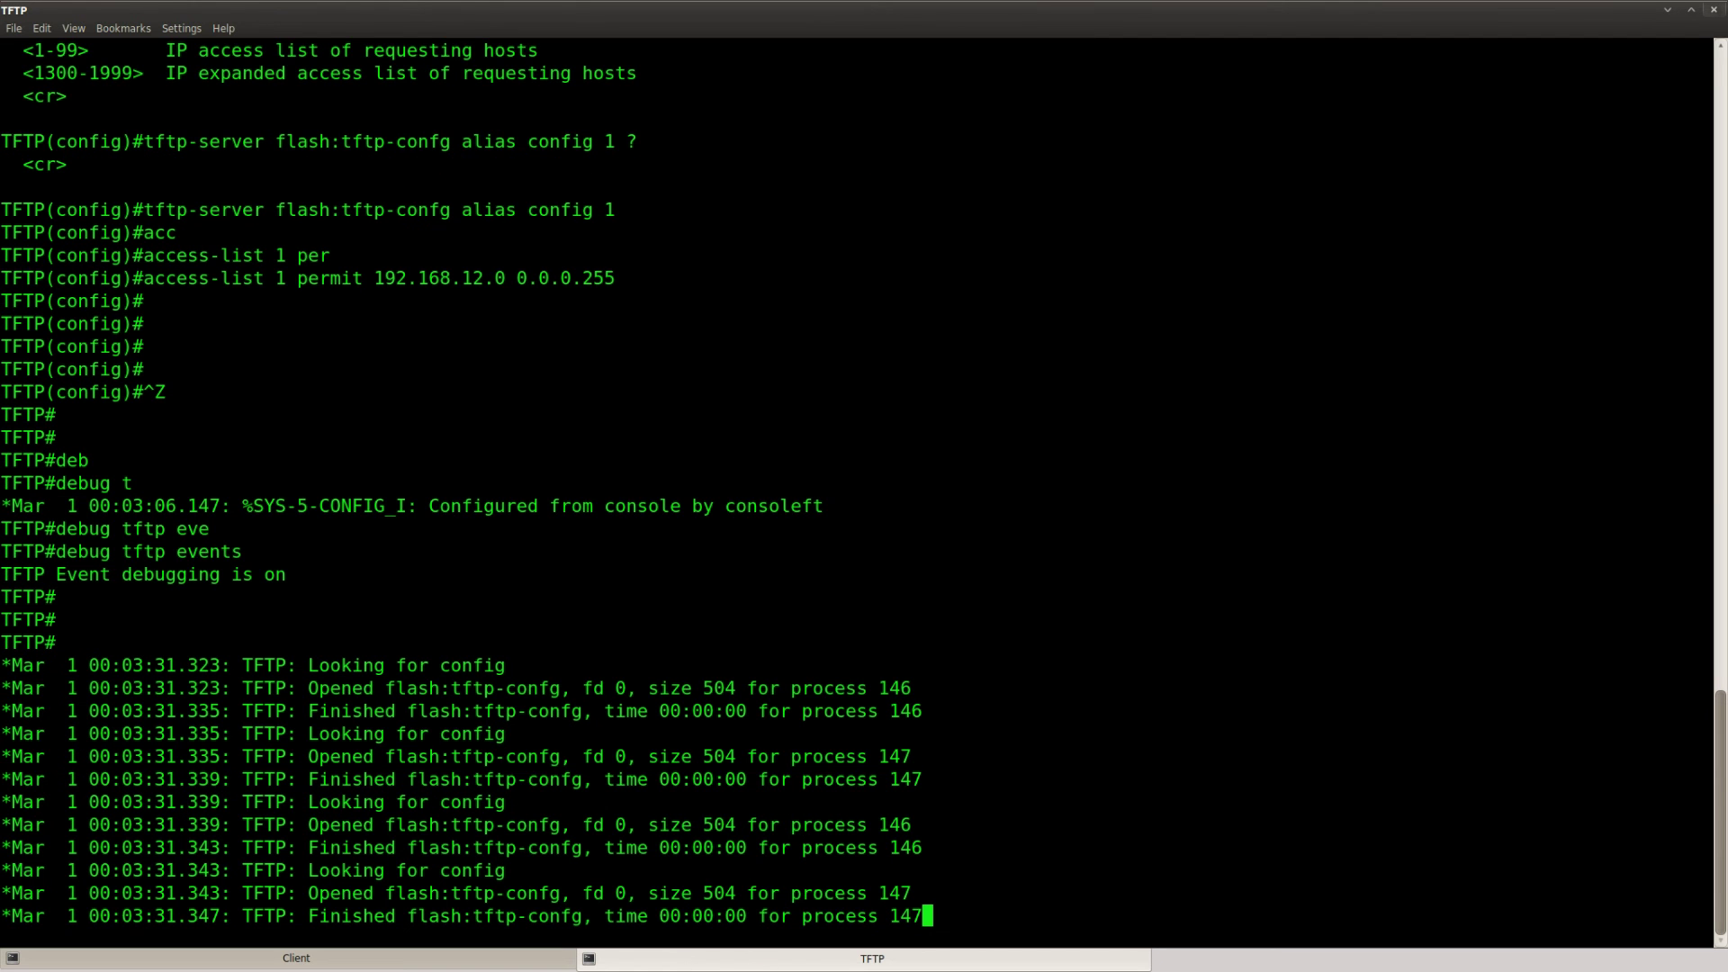
Step: Check router TFTP's debug log for requests served from flash:tftp-confg, then return to the Firefox lab page
key("Return")
key("Return")
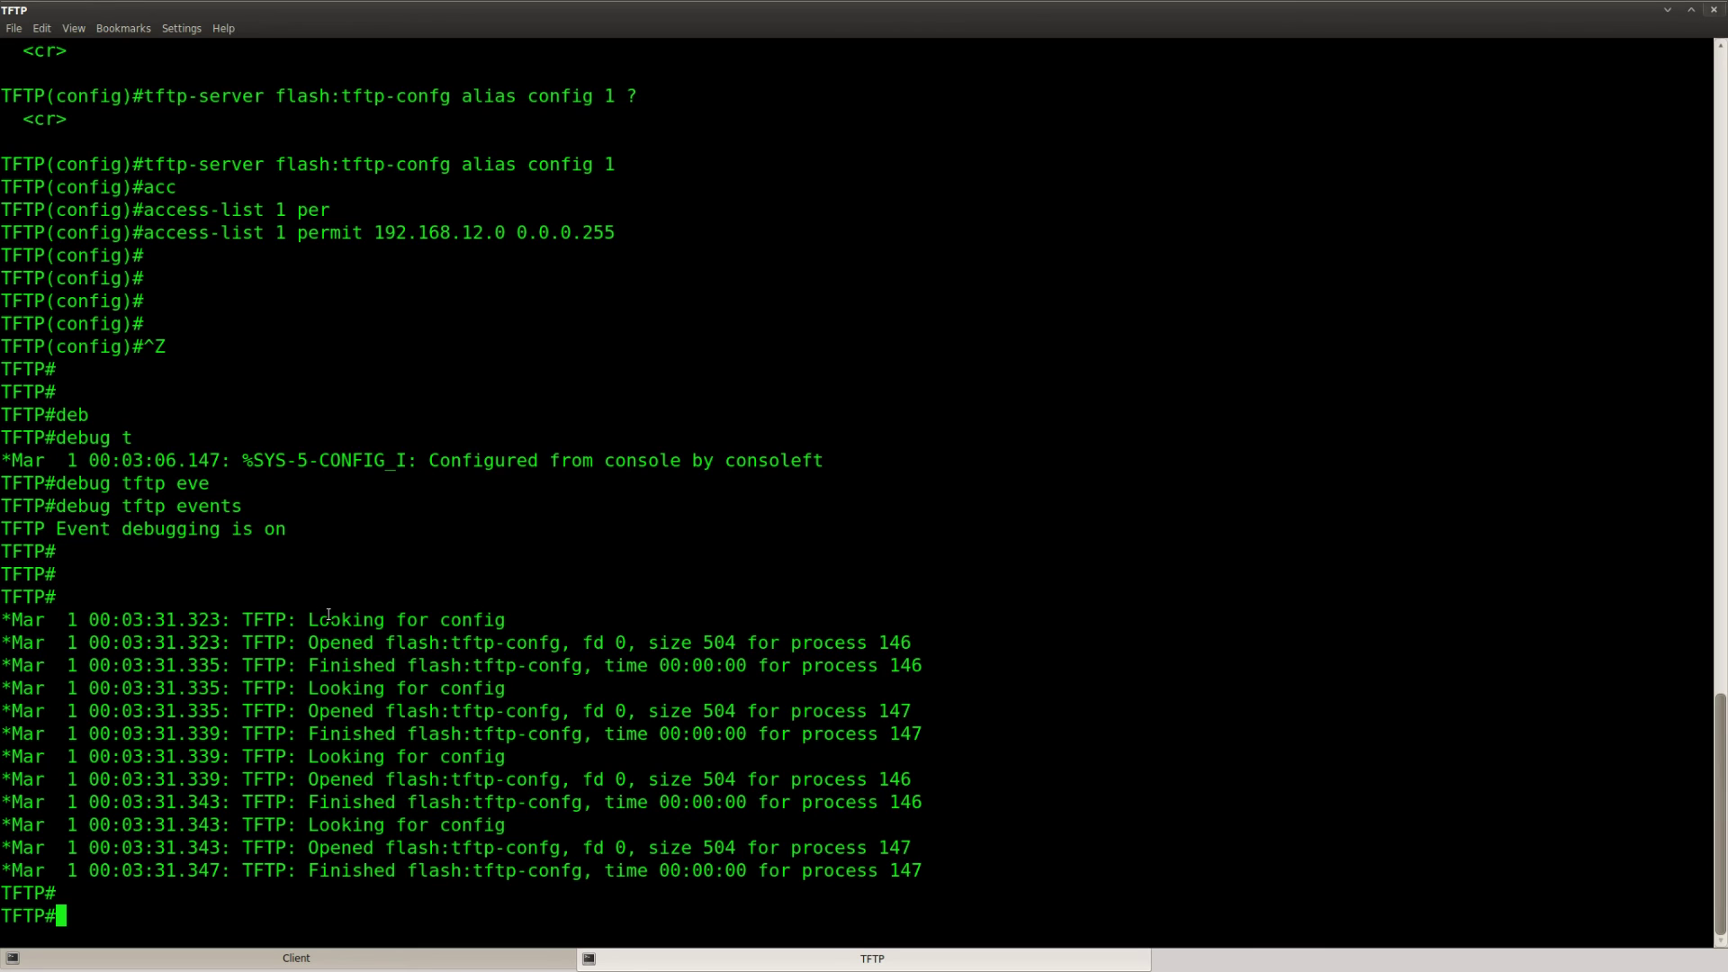
left_click_drag(394, 643, 562, 711)
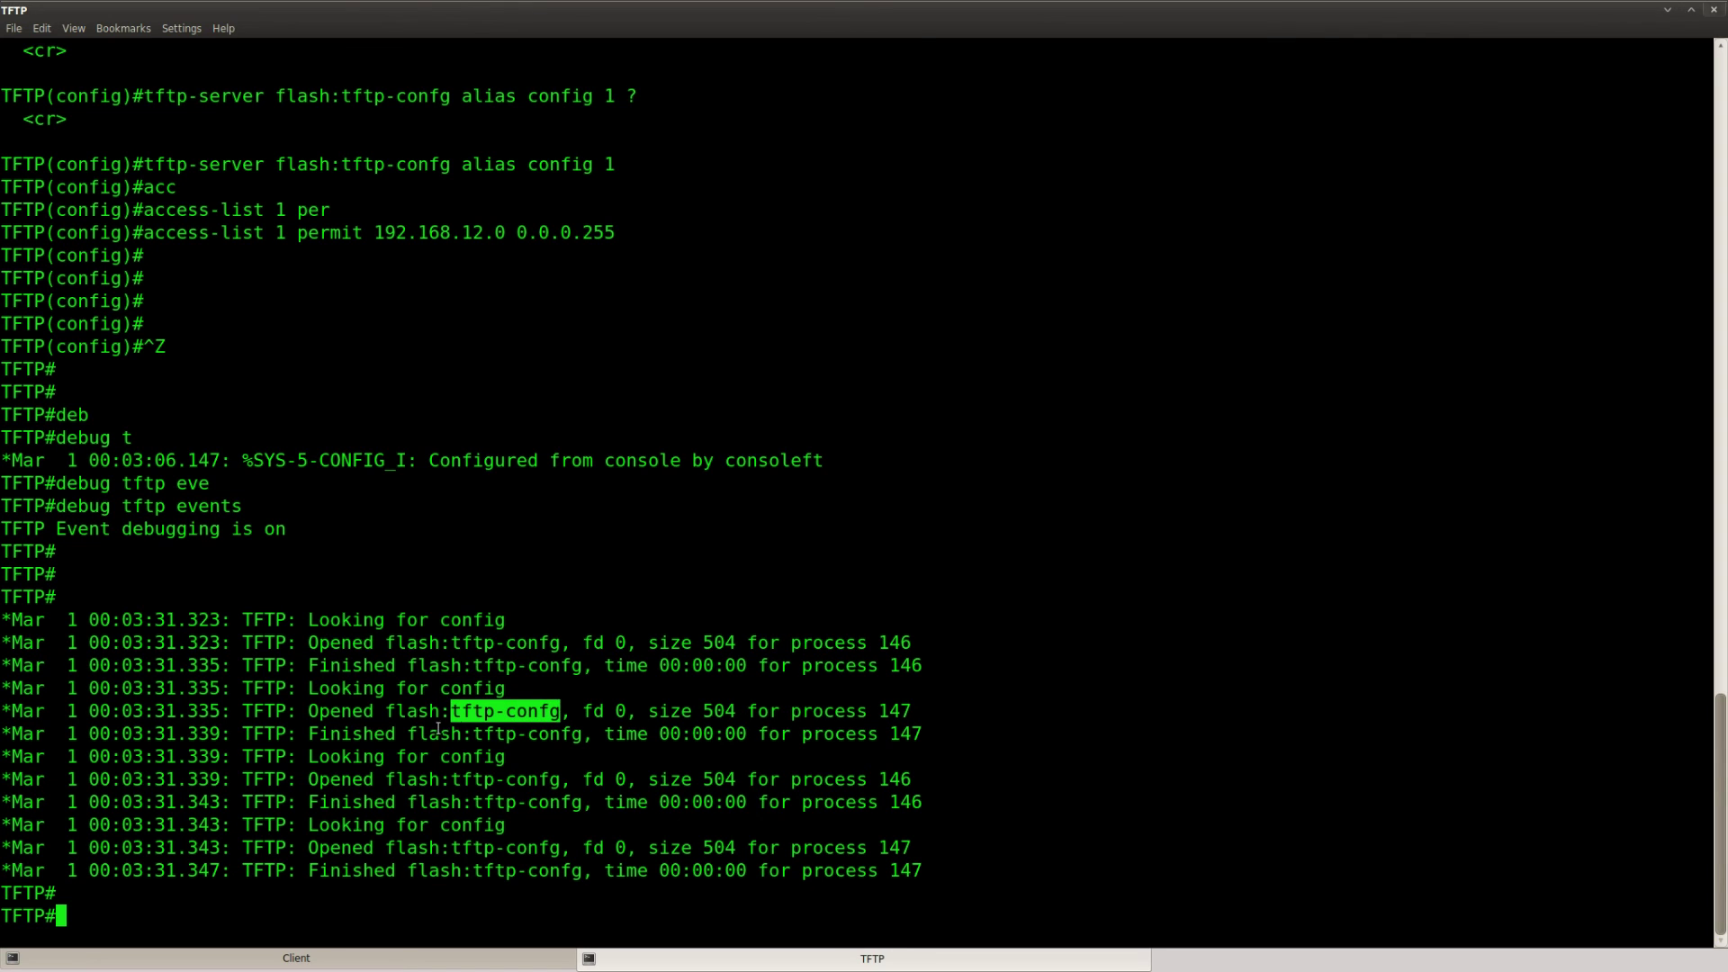
left_click(861, 870)
key("Return")
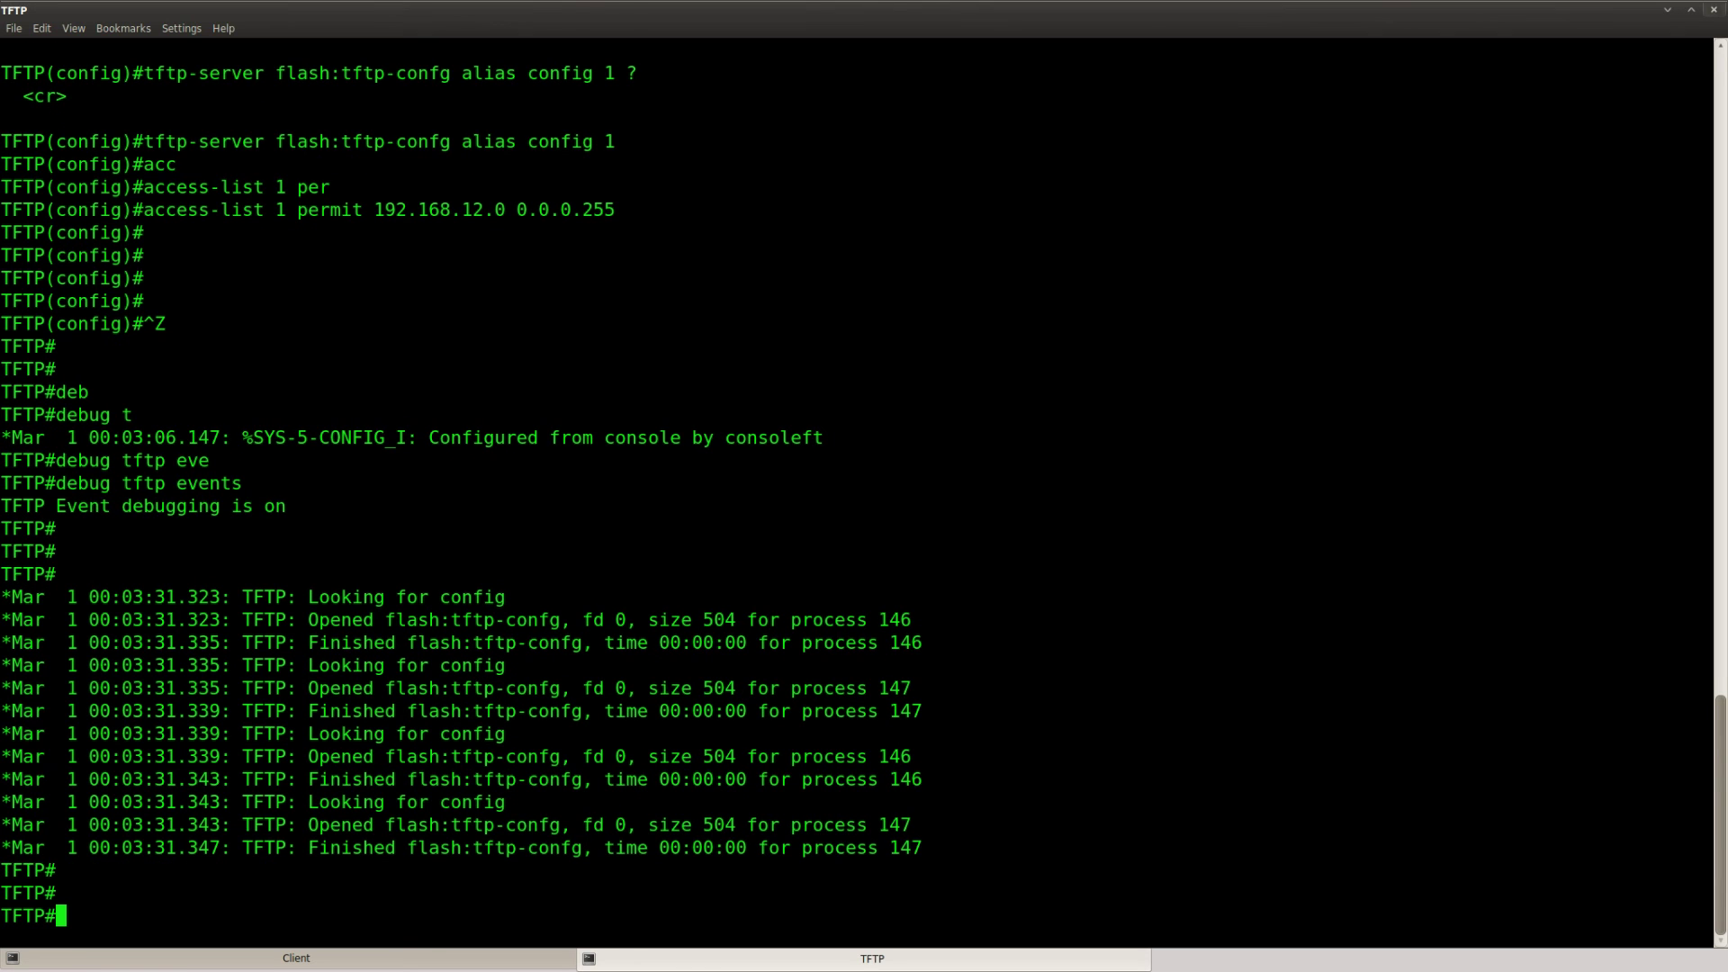
key("alt+Tab")
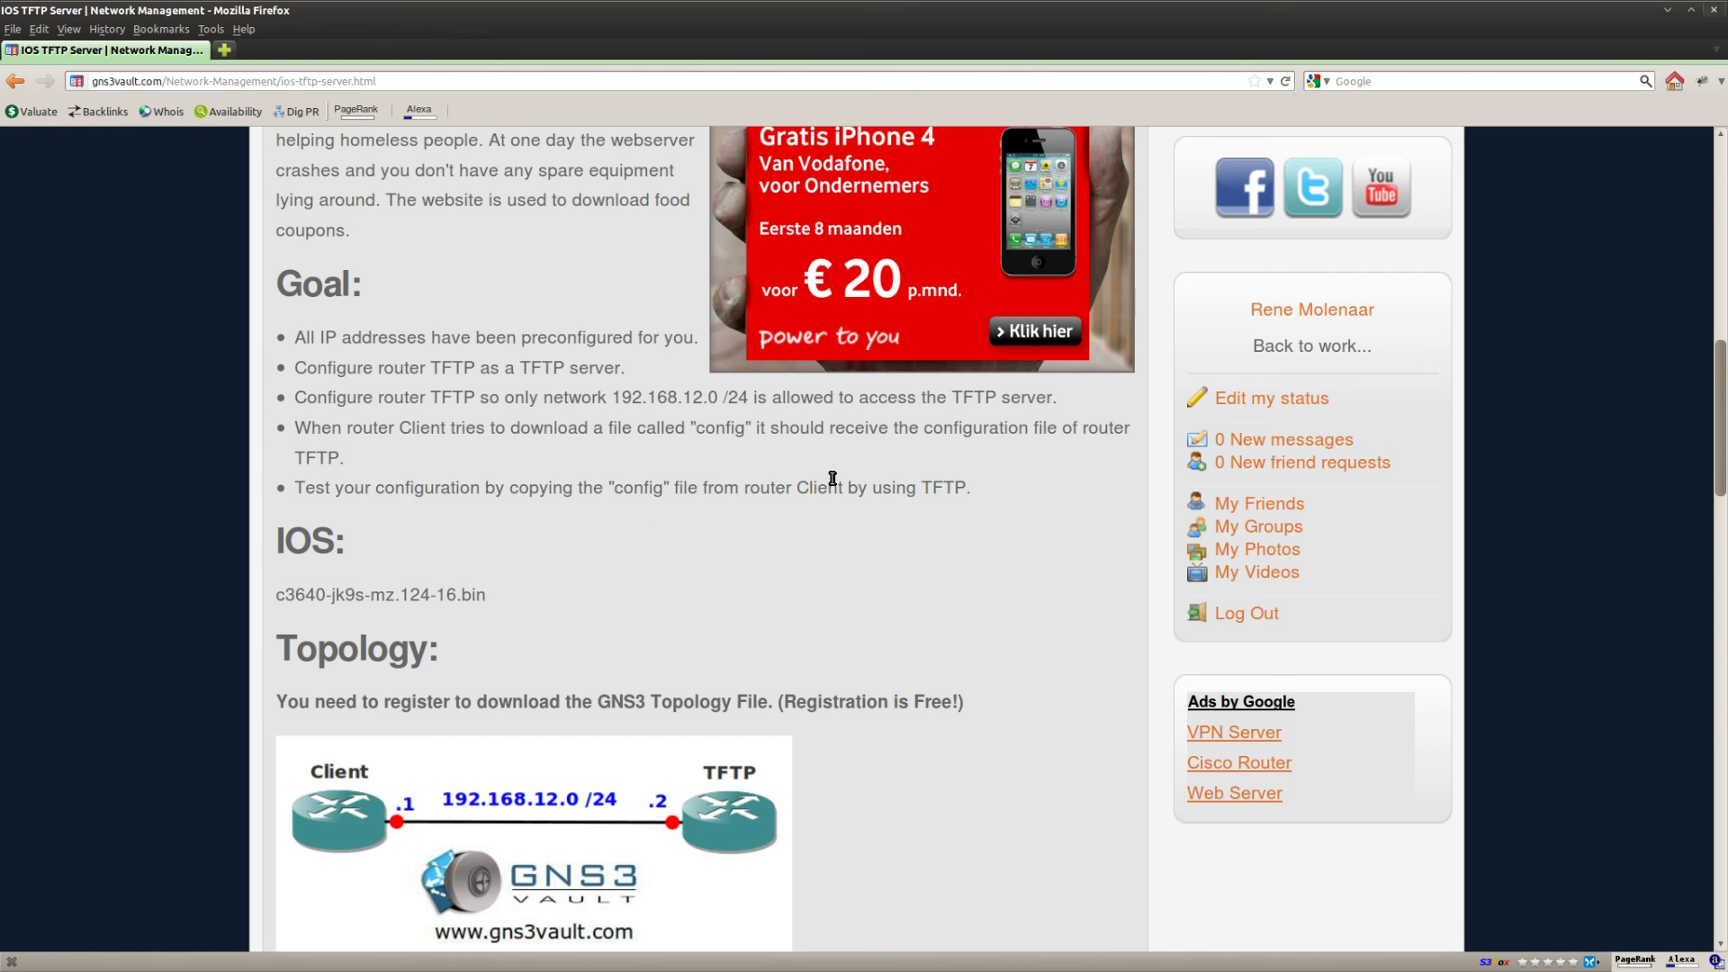
left_click_drag(803, 397, 430, 400)
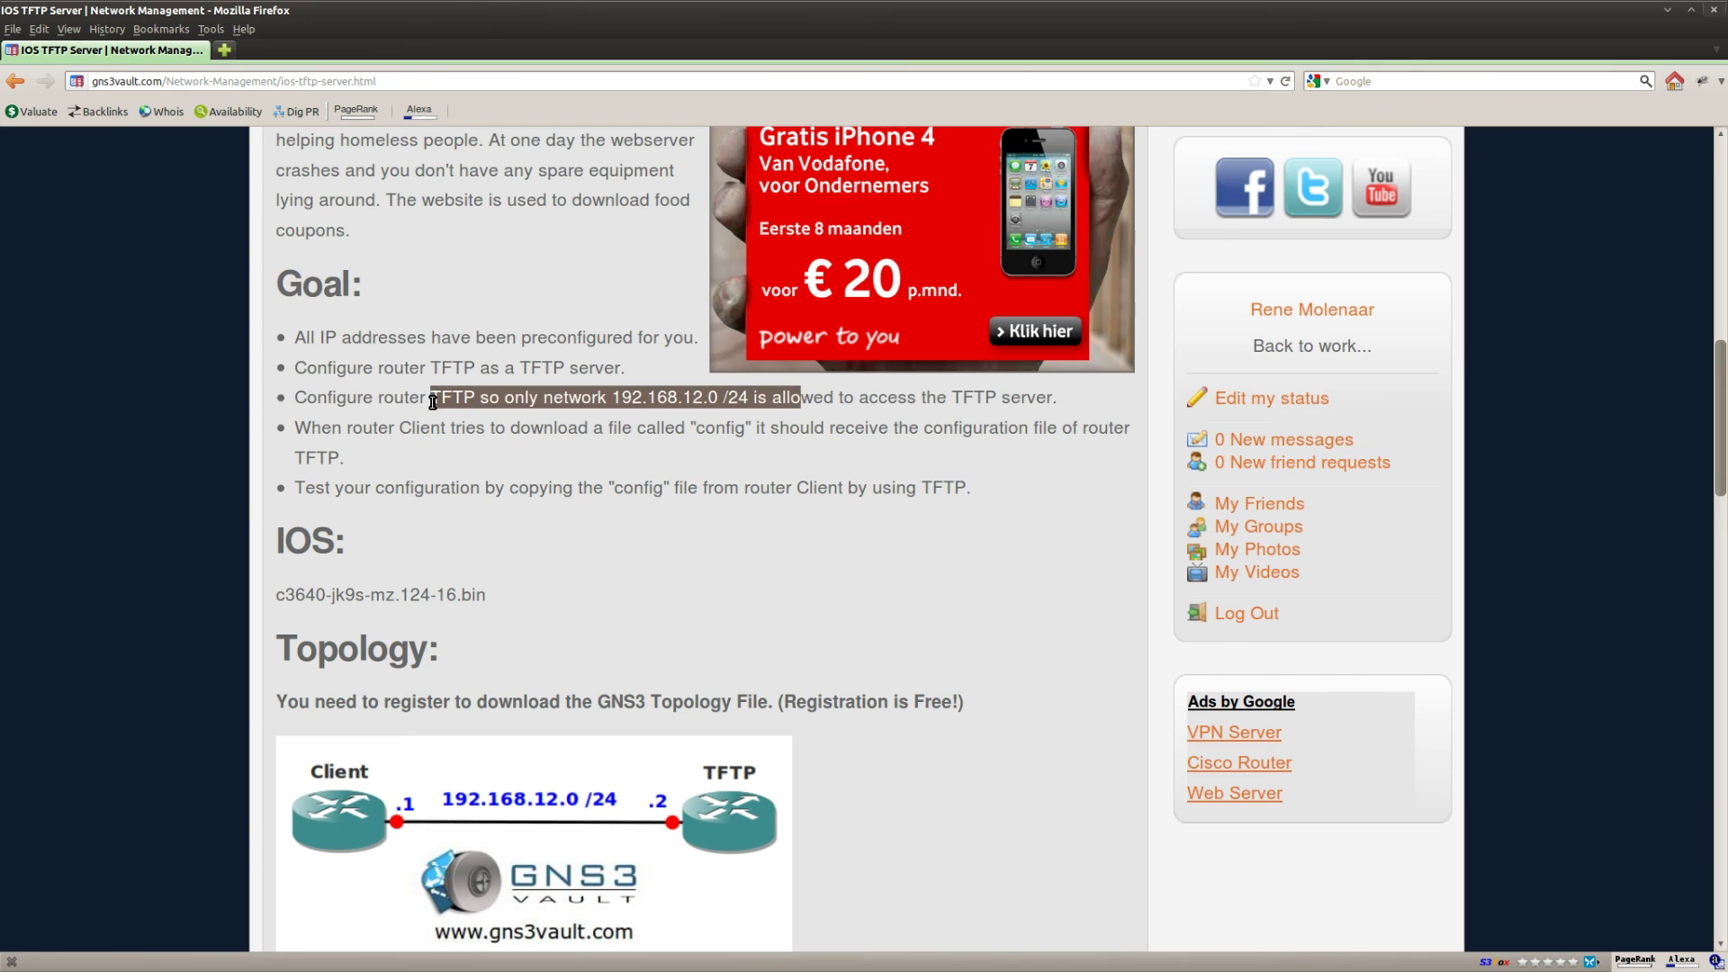
left_click(671, 448)
left_click_drag(695, 428, 746, 430)
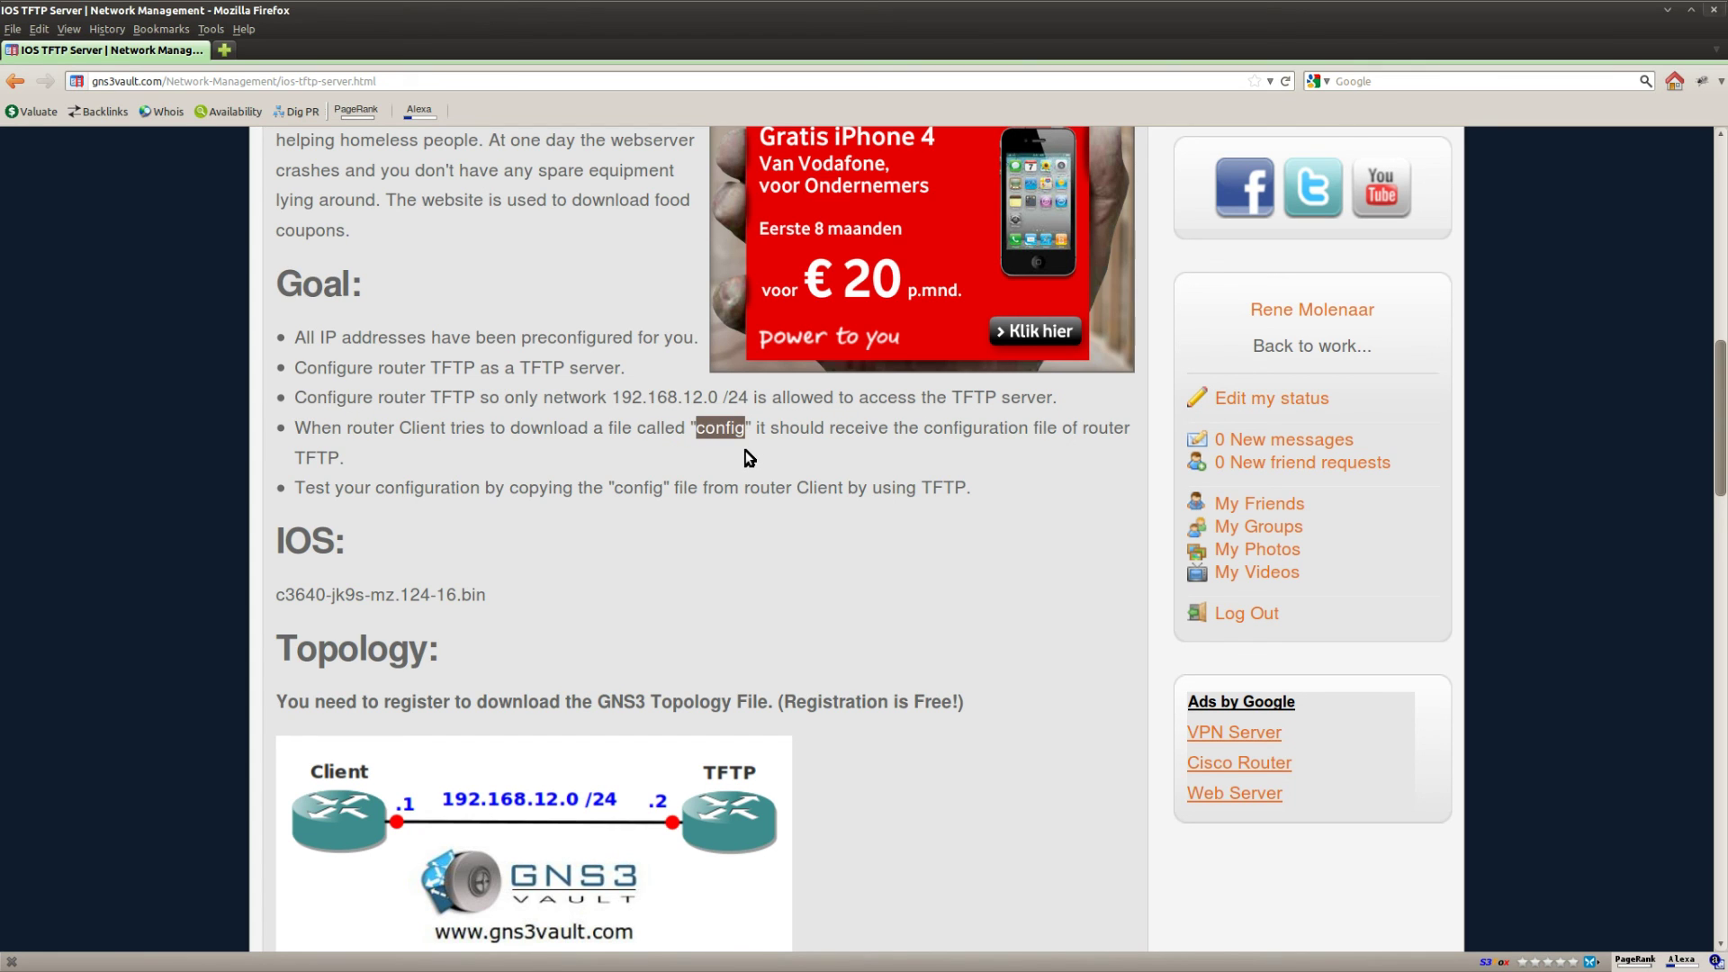
left_click(775, 497)
double_click(805, 490)
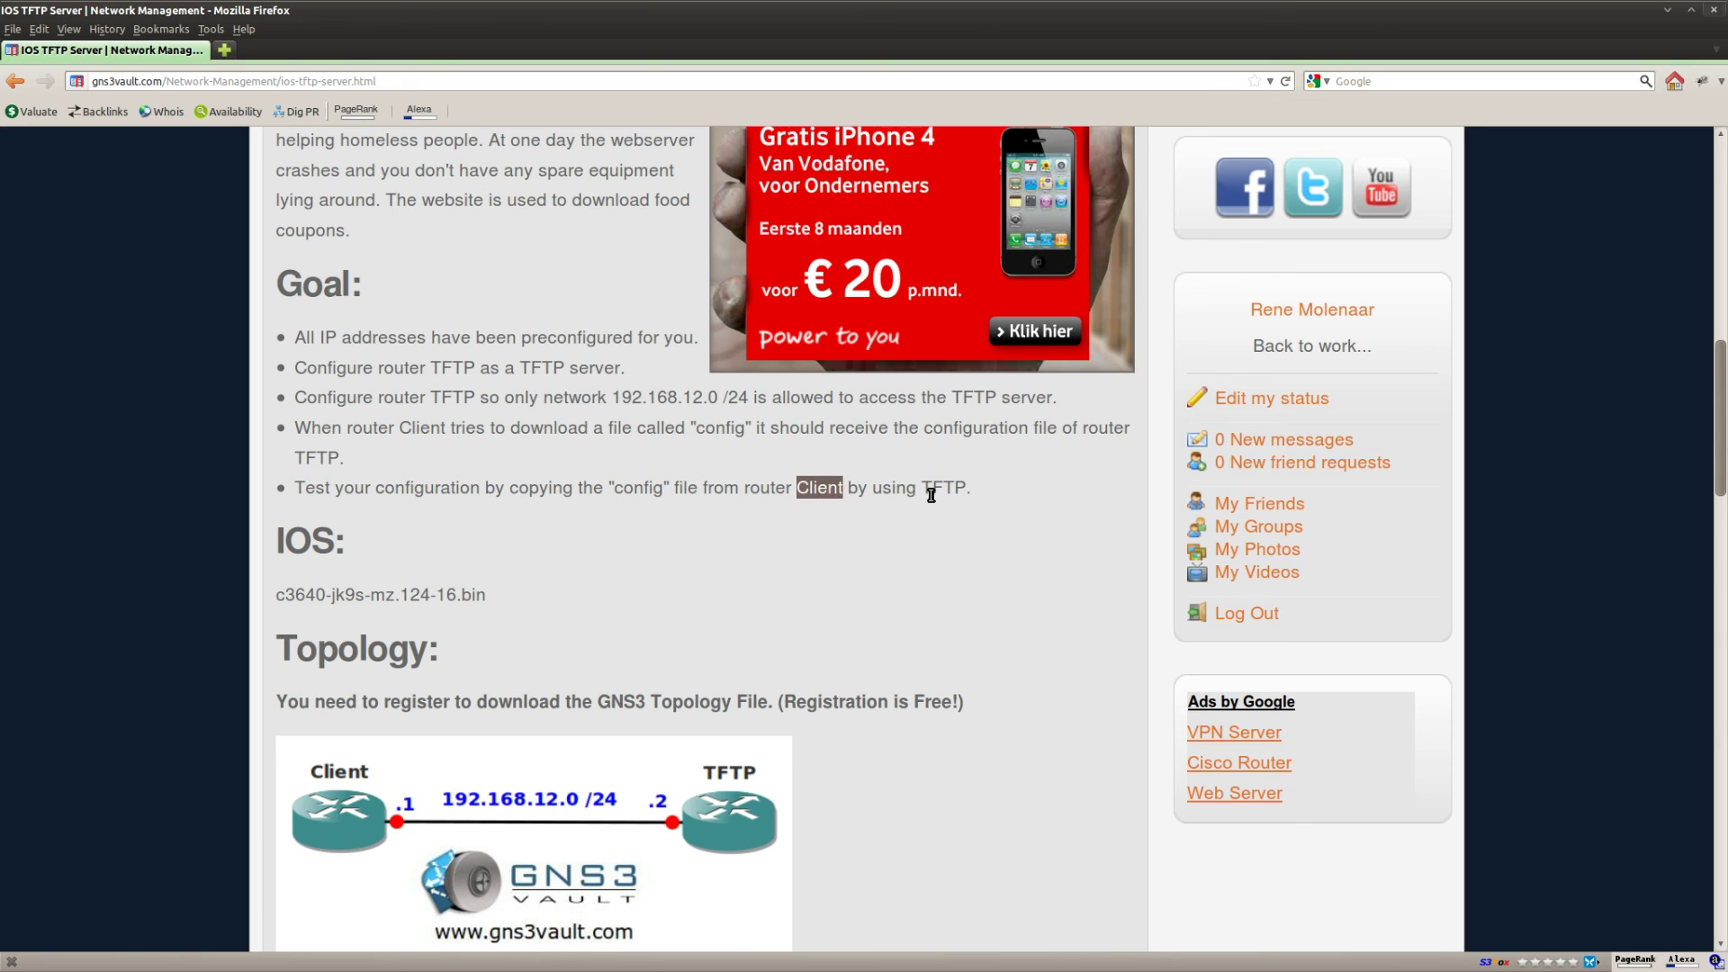
double_click(952, 487)
left_click(837, 500)
double_click(821, 491)
left_click(832, 514)
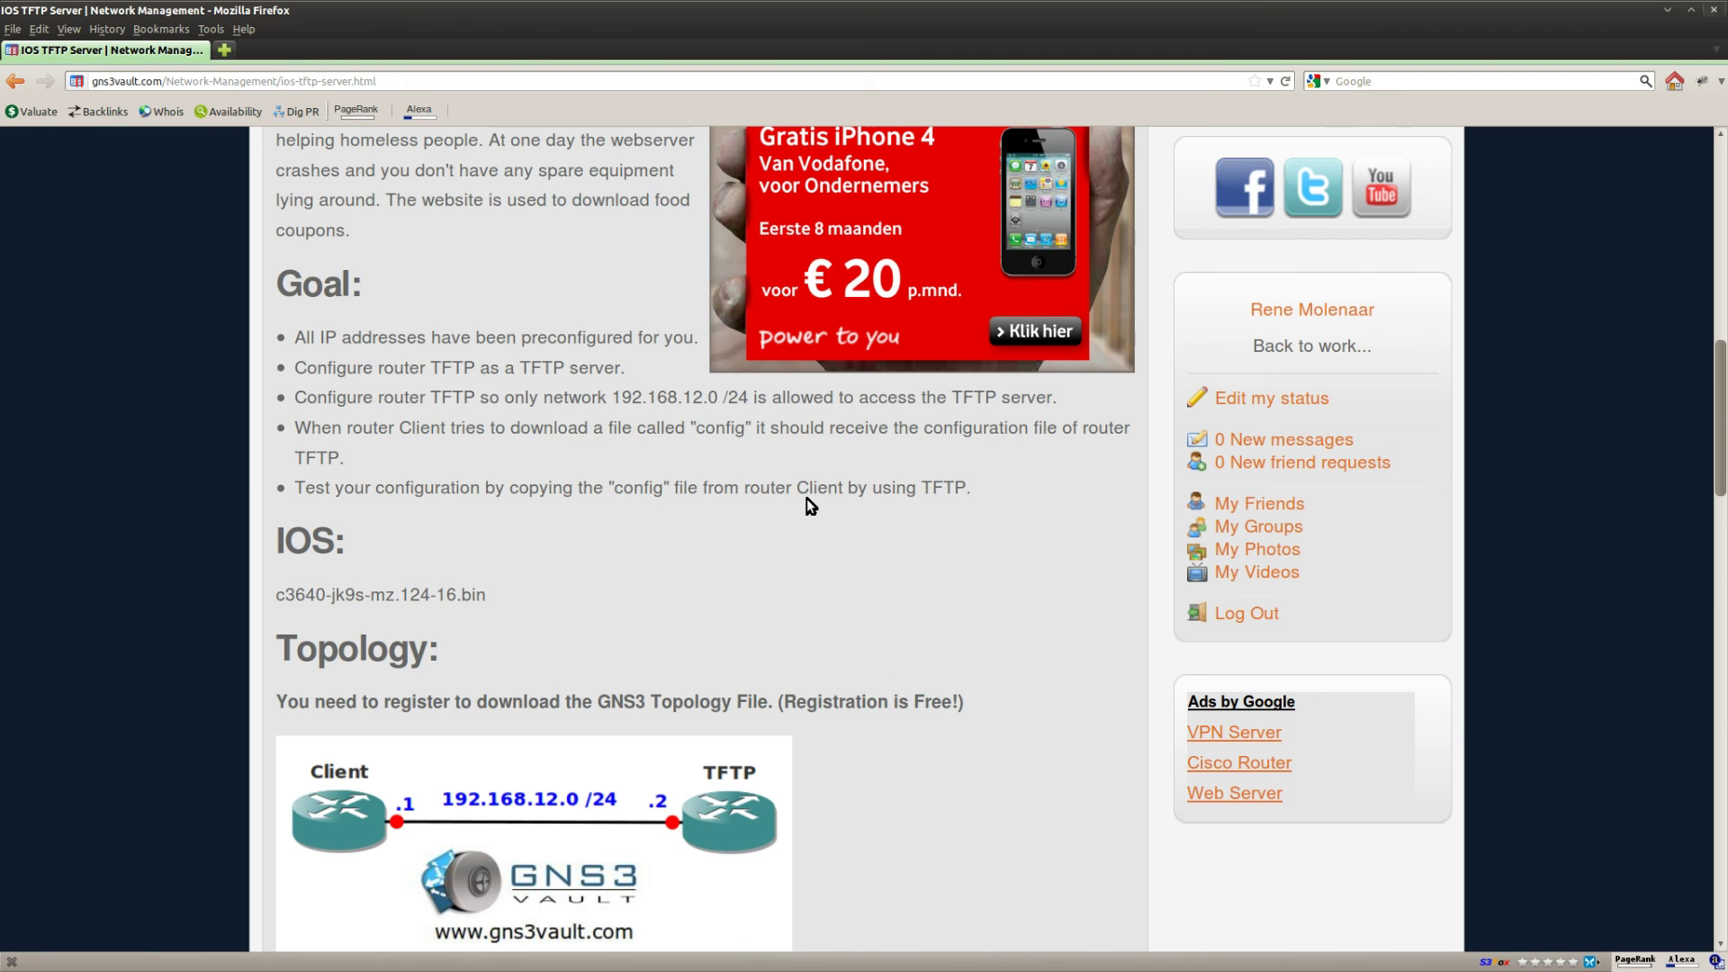